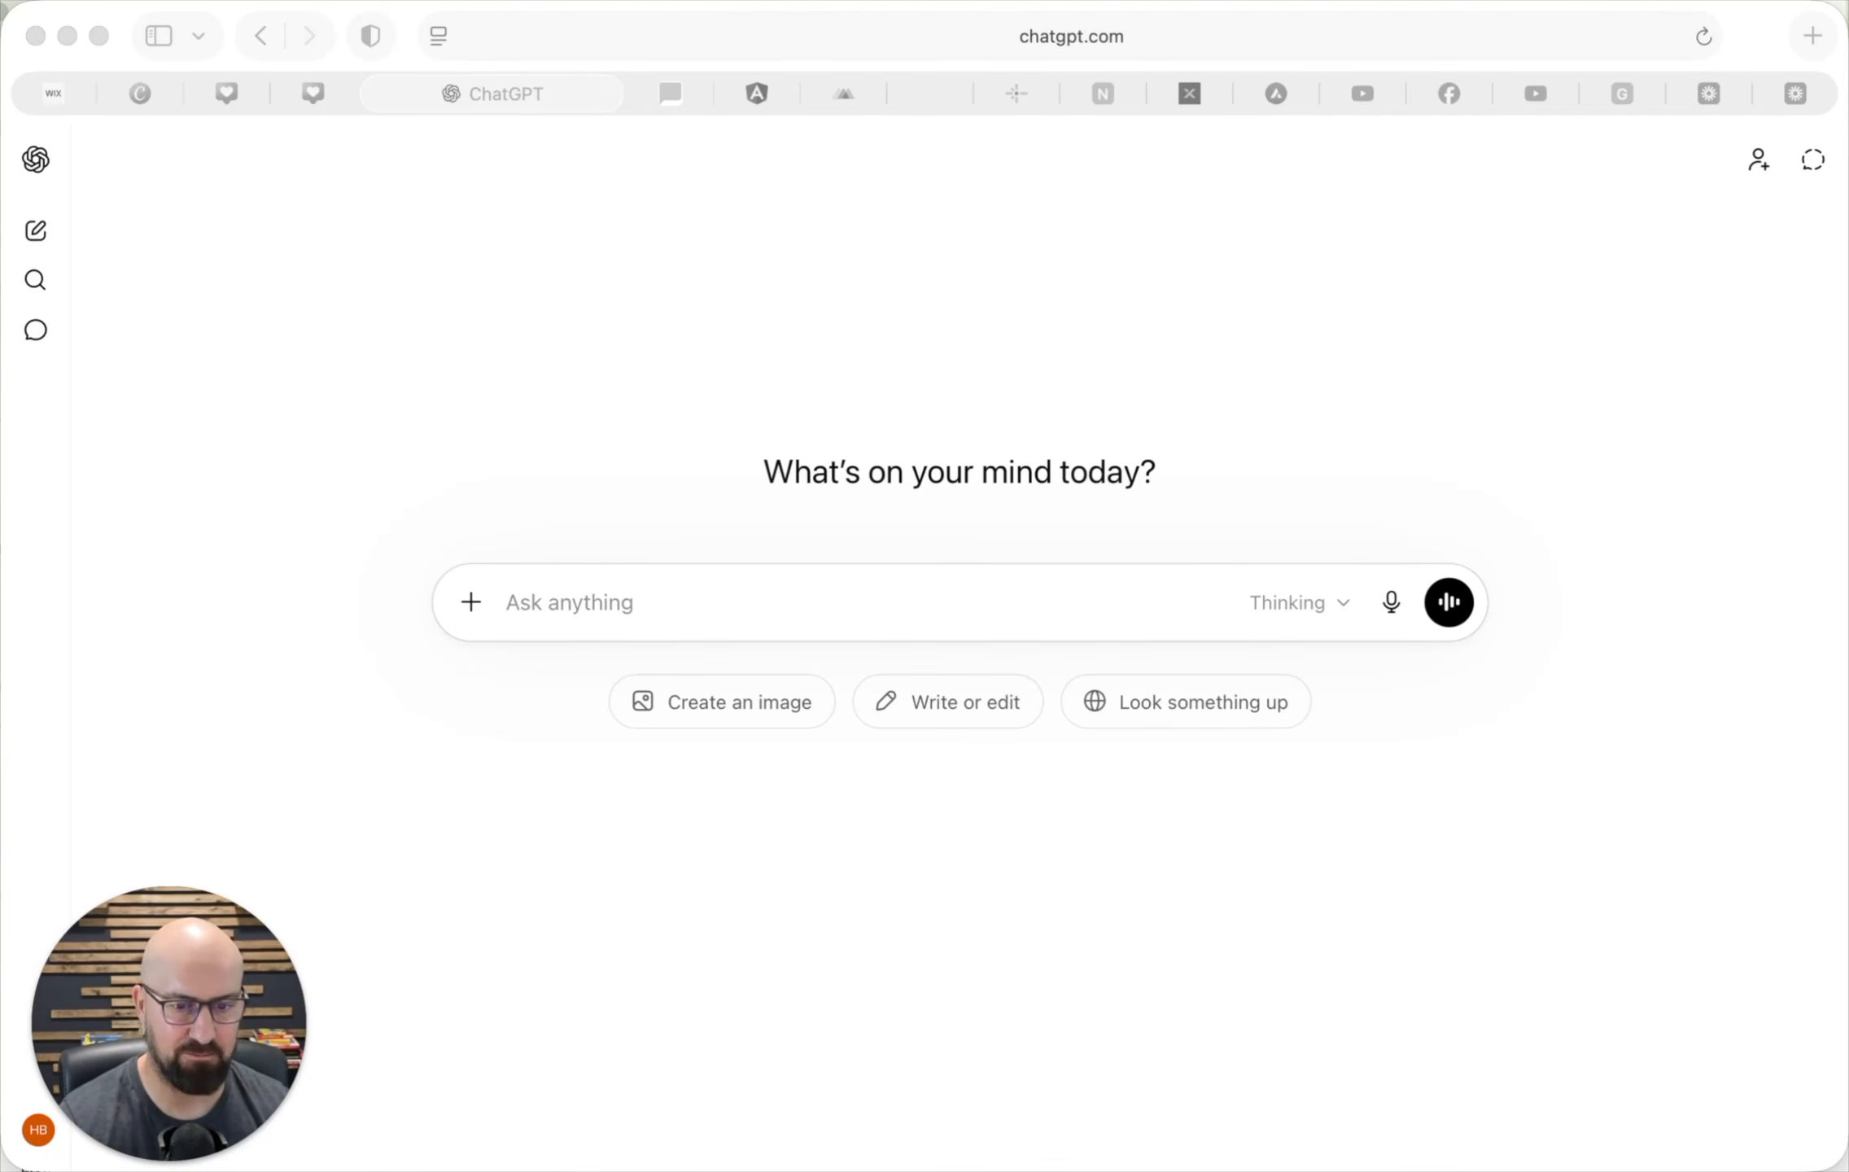
Step: Attach the gray FUR MAMA shirt photo and request a lifestyle mock-up of a happy, smiling woman wearing it with a dog in the scene
drag(317, 786, 570, 639)
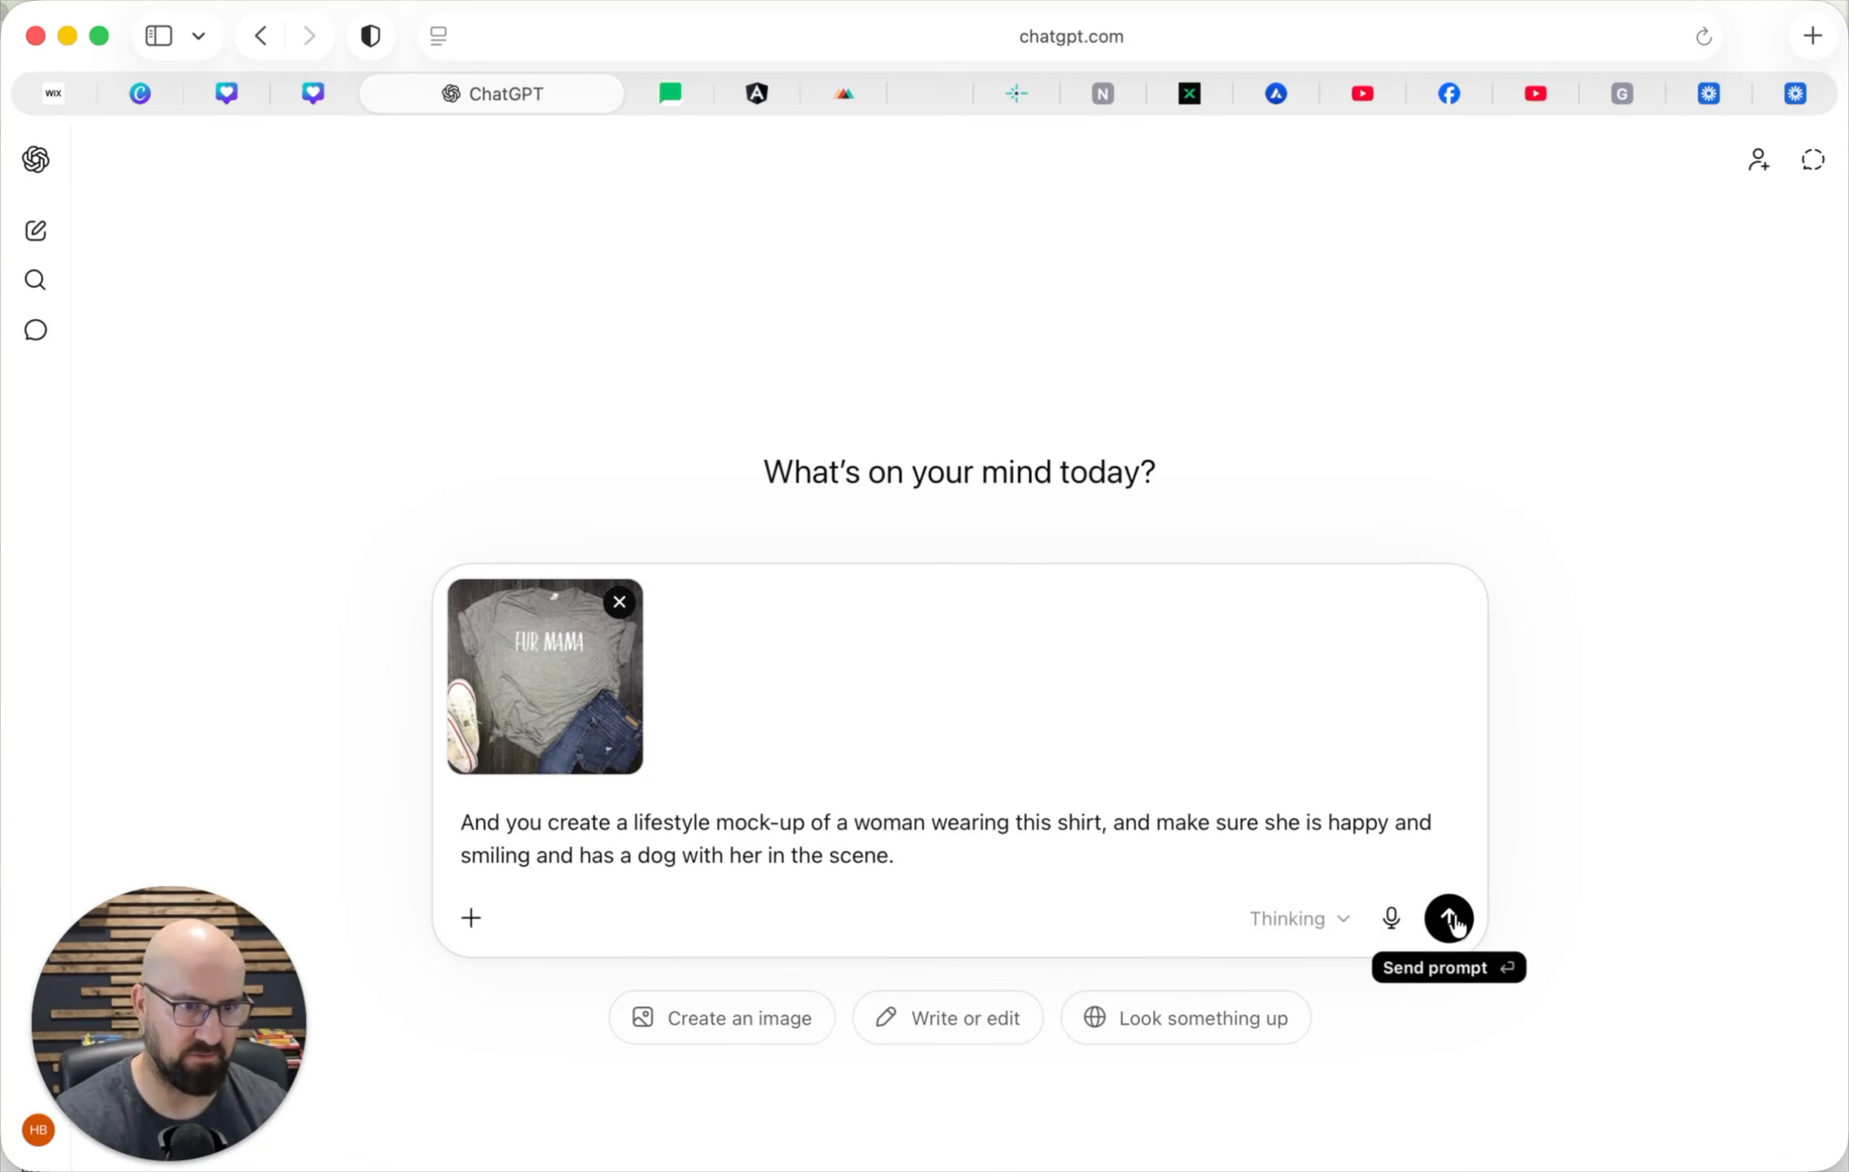
click(1450, 919)
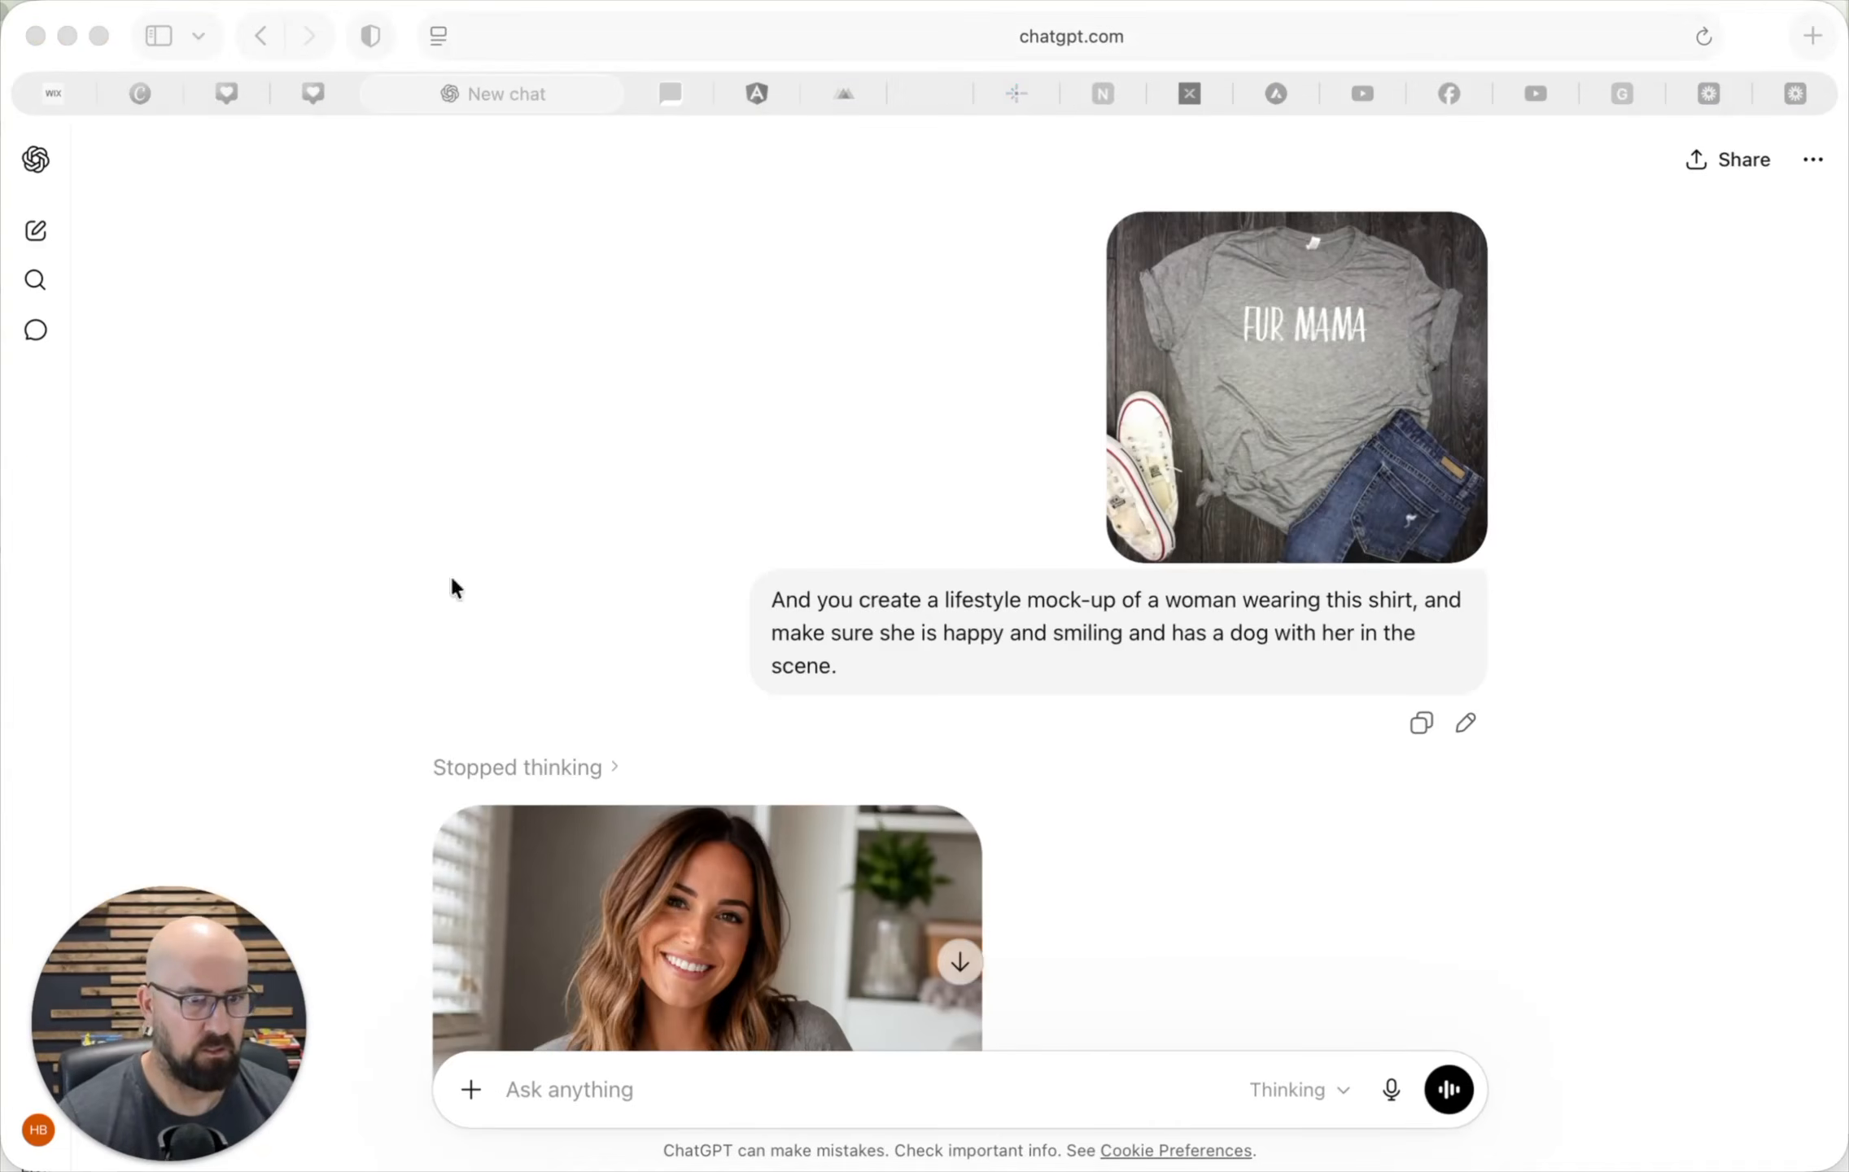
scroll(682, 608, down, 4)
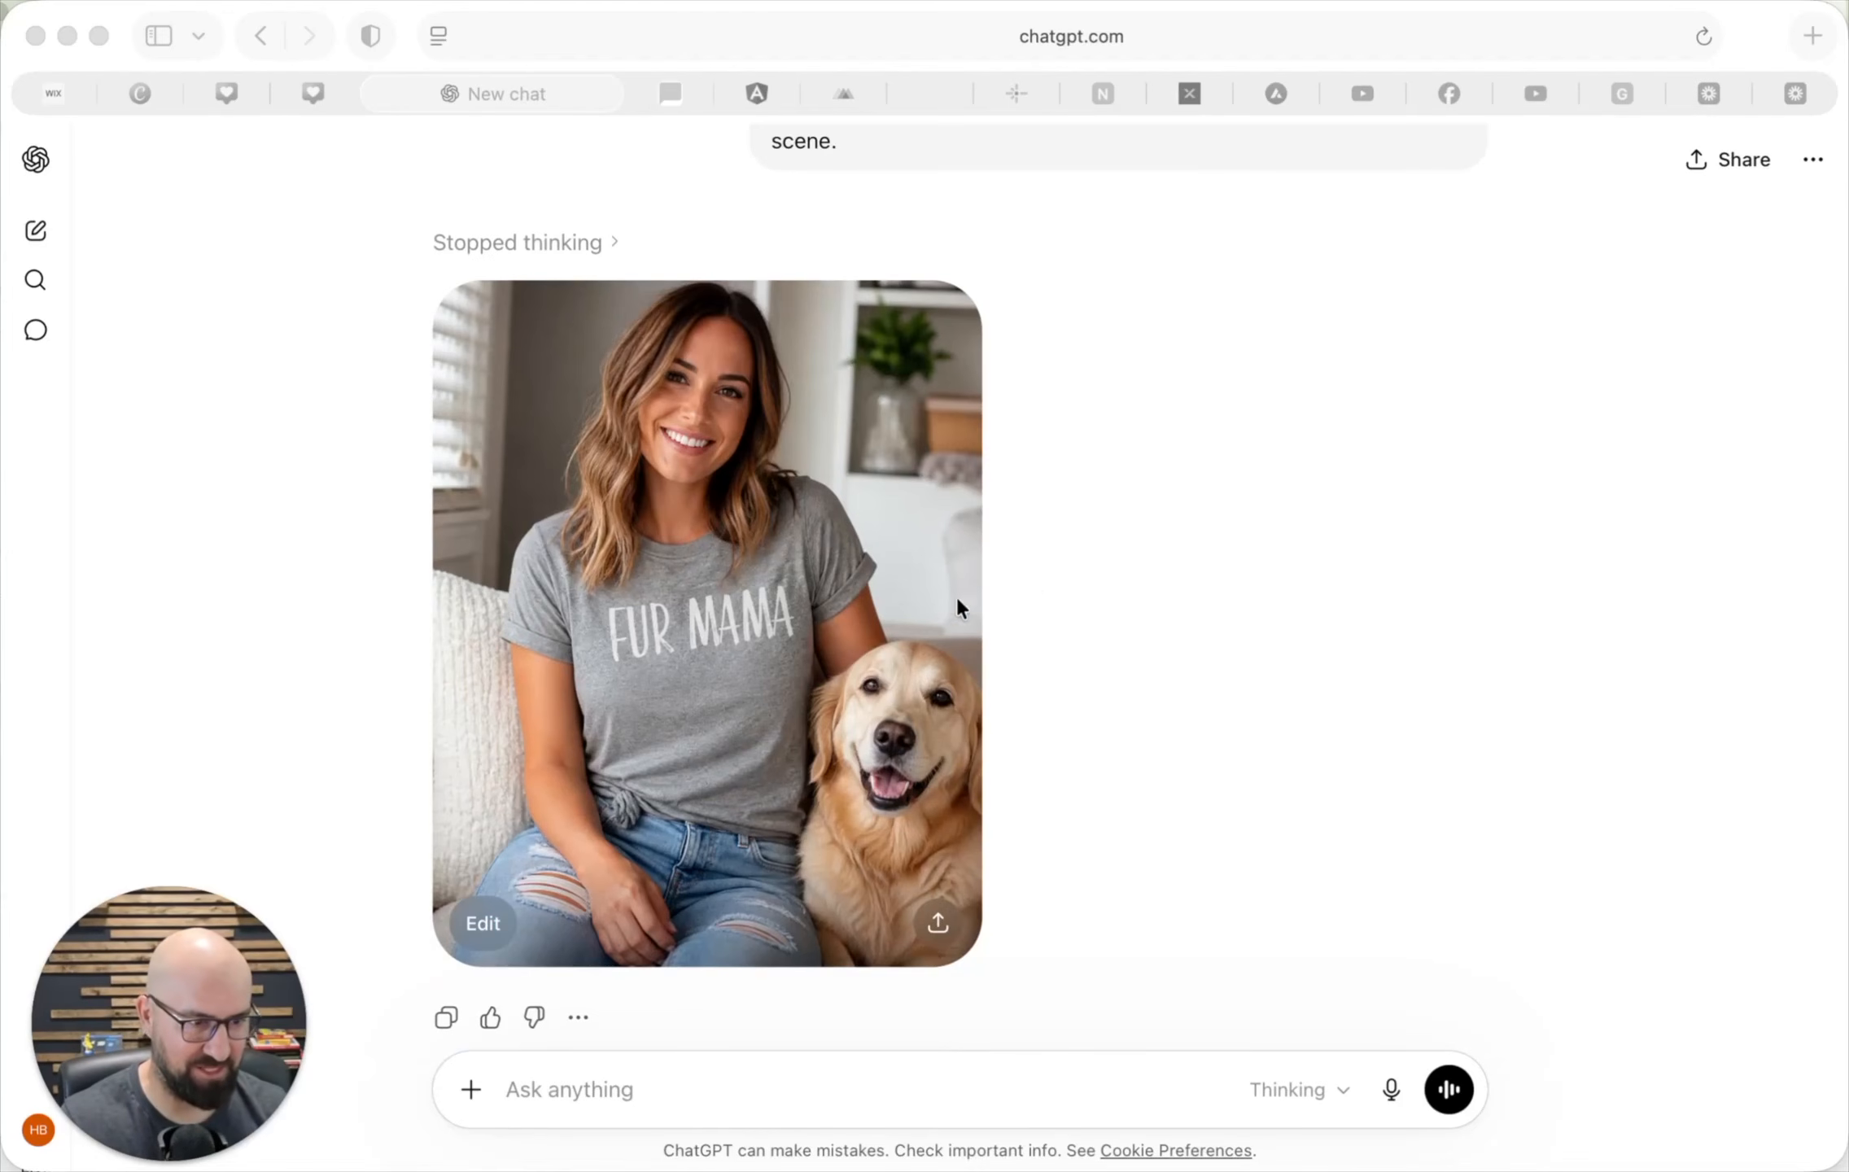
Step: Request that the mock-up's background show some type of dog park with other dogs playing
scroll(973, 624, up, 6)
scroll(1090, 521, down, 5)
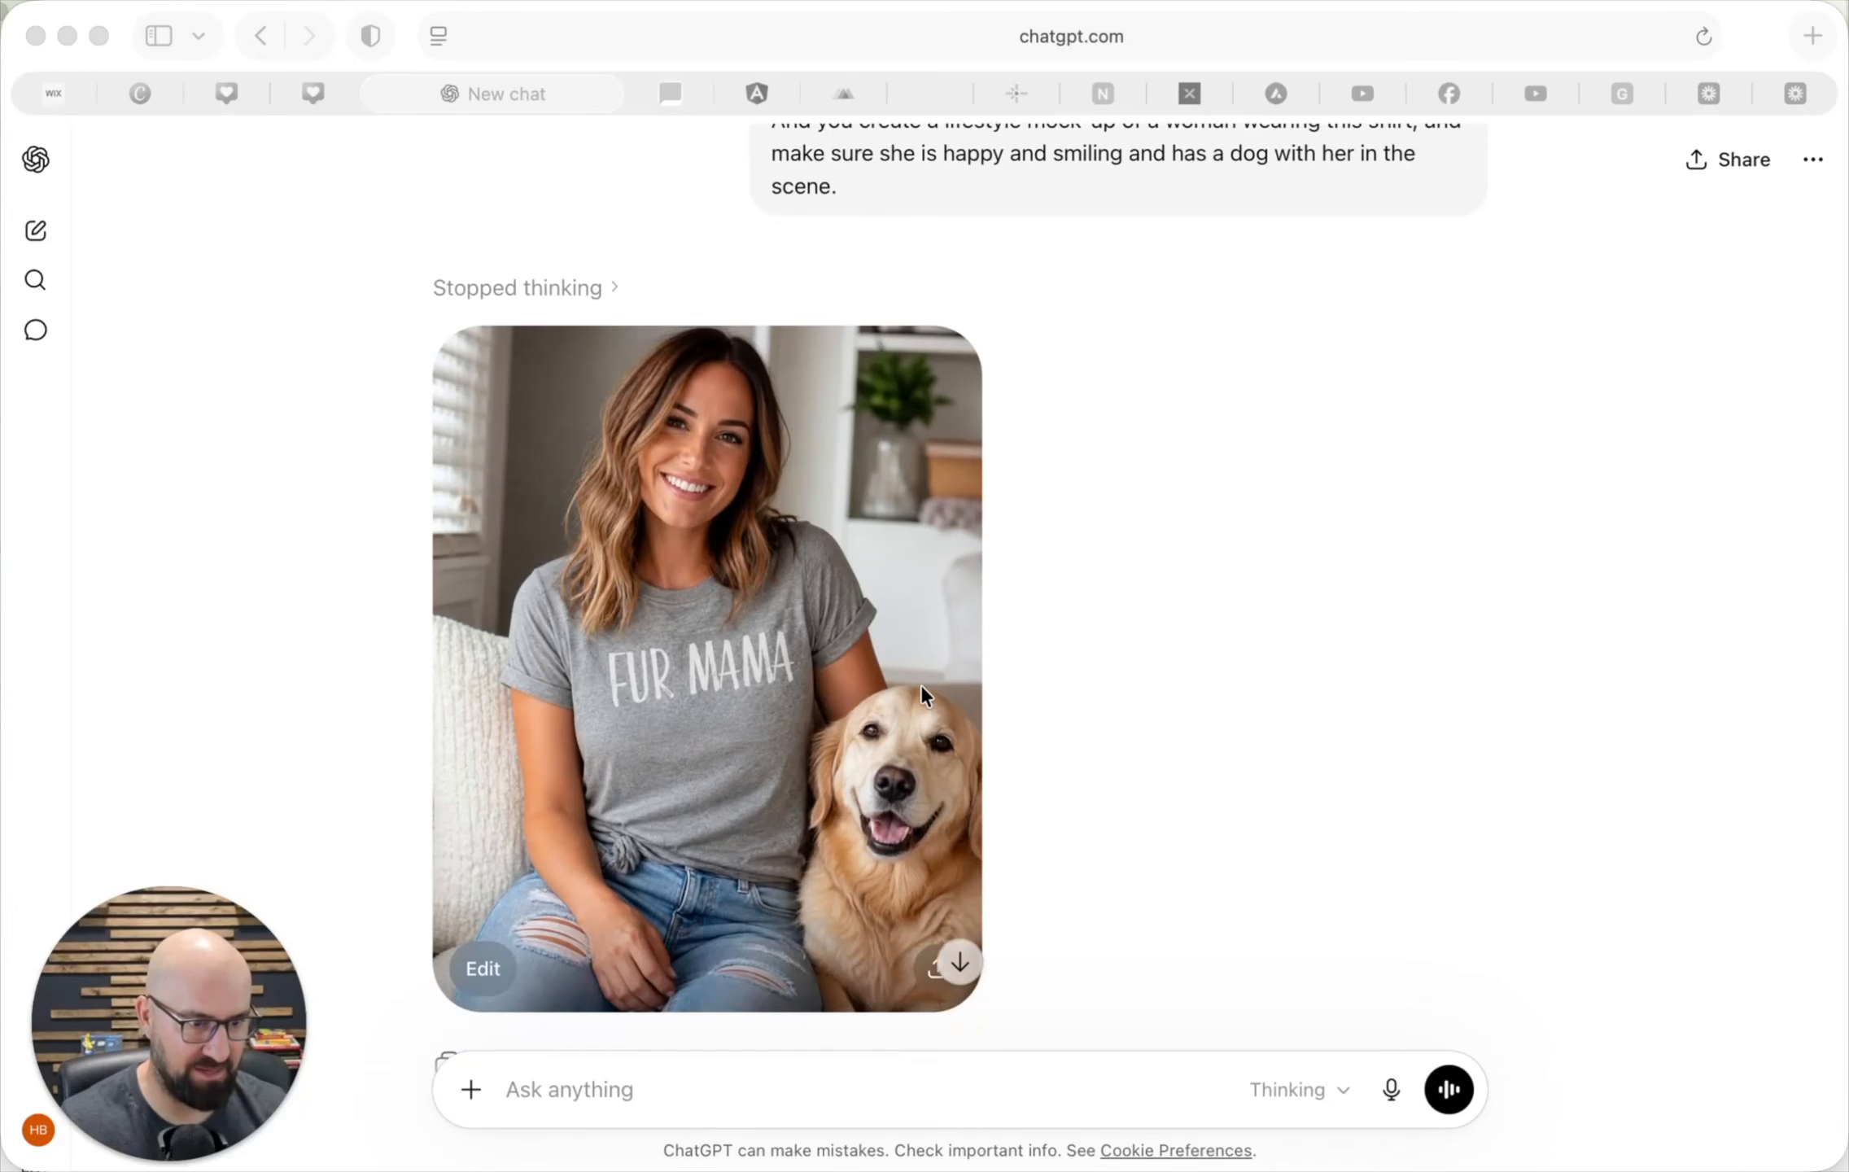
scroll(927, 682, down, 2)
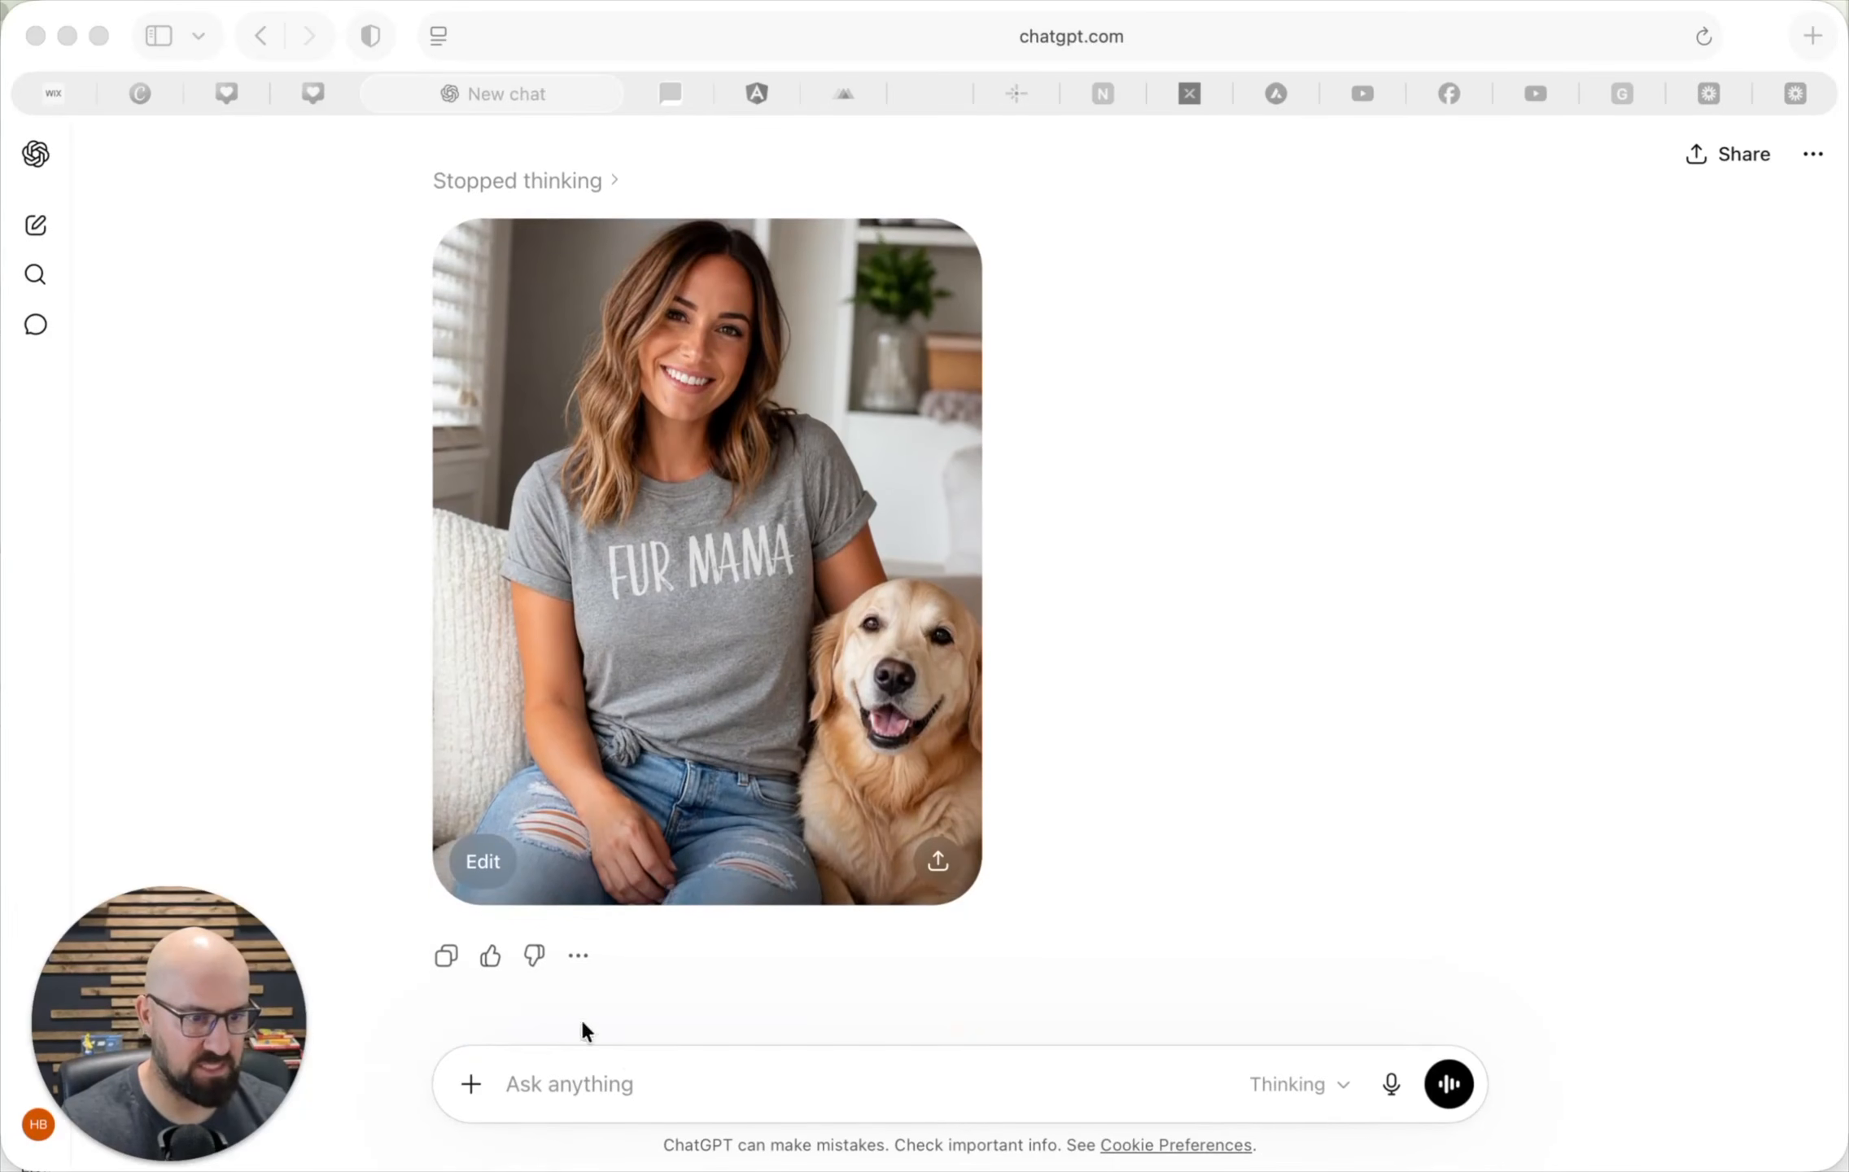
click(564, 1090)
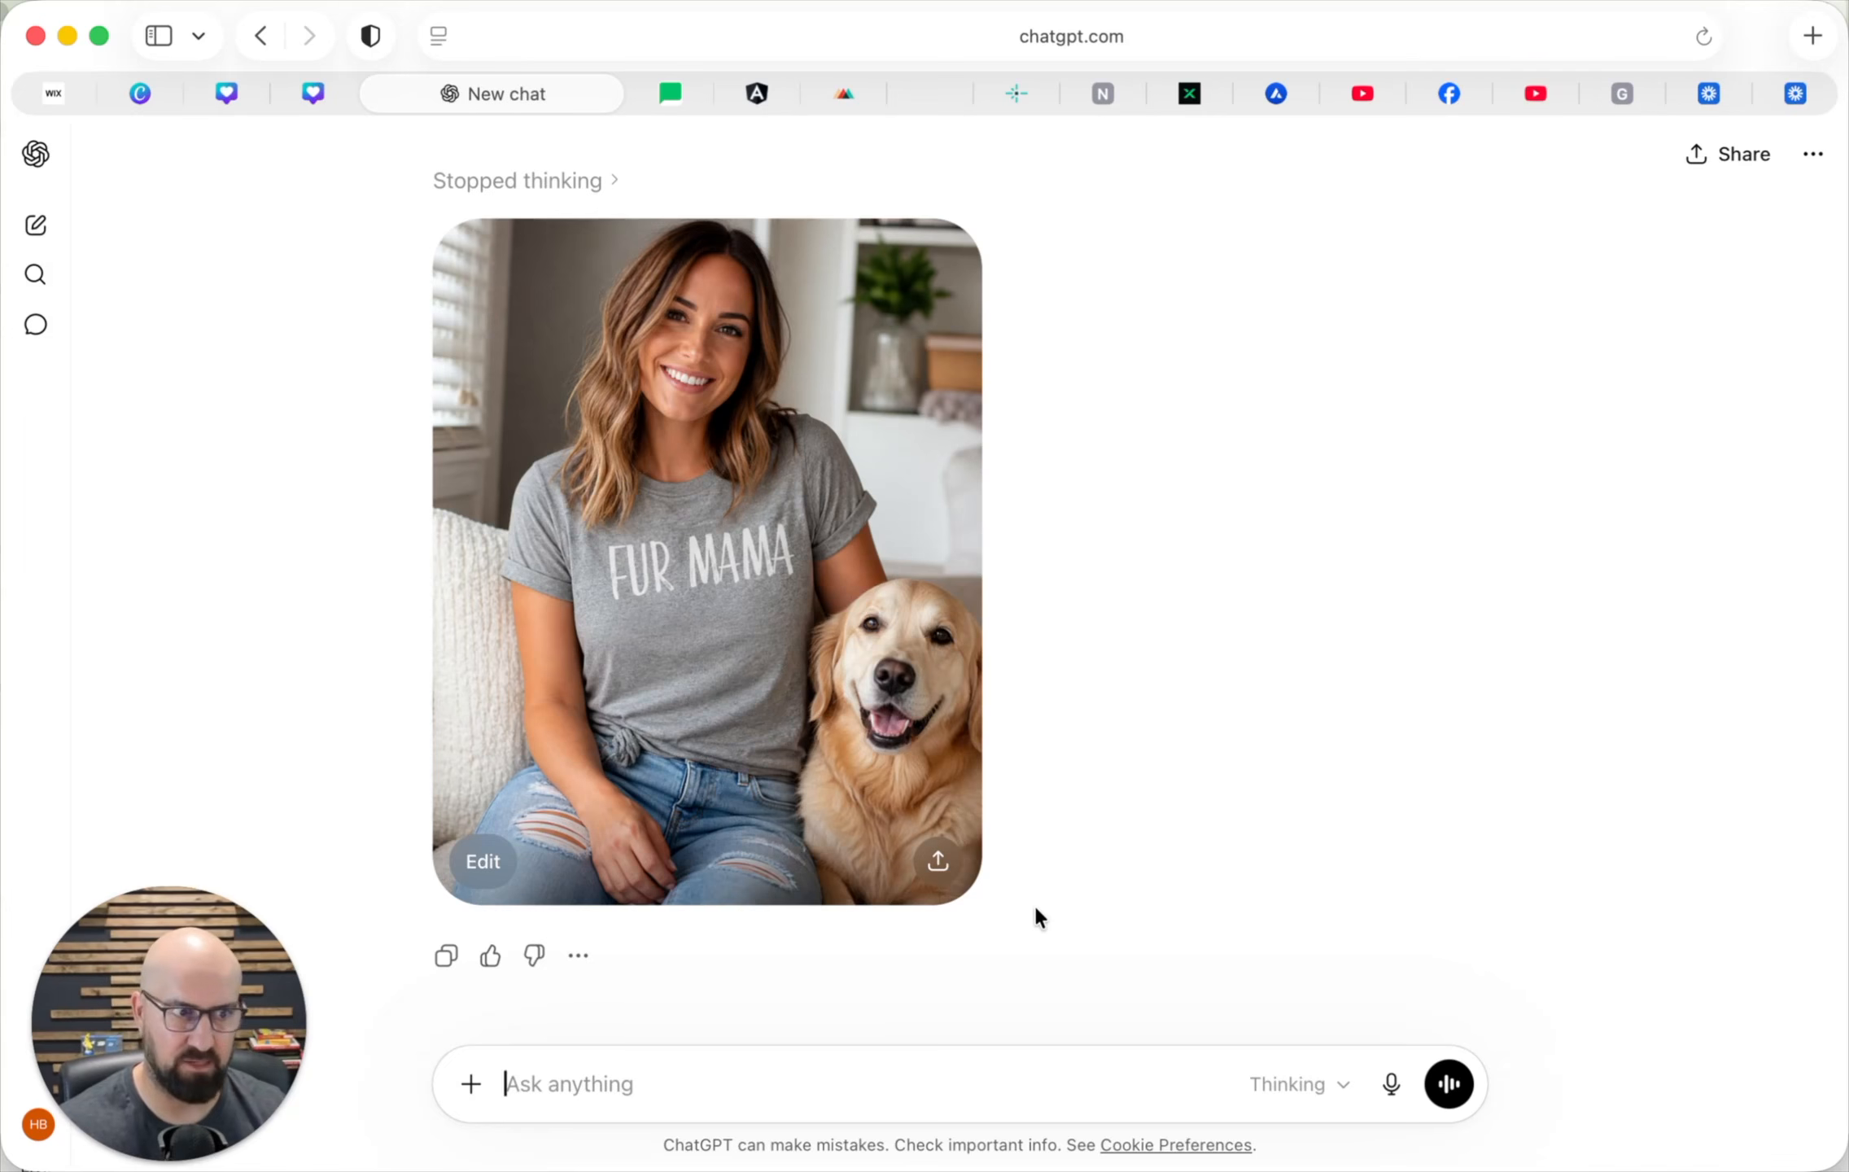
text(Please show the background as some type of dog park with other dogs playing in the background.)
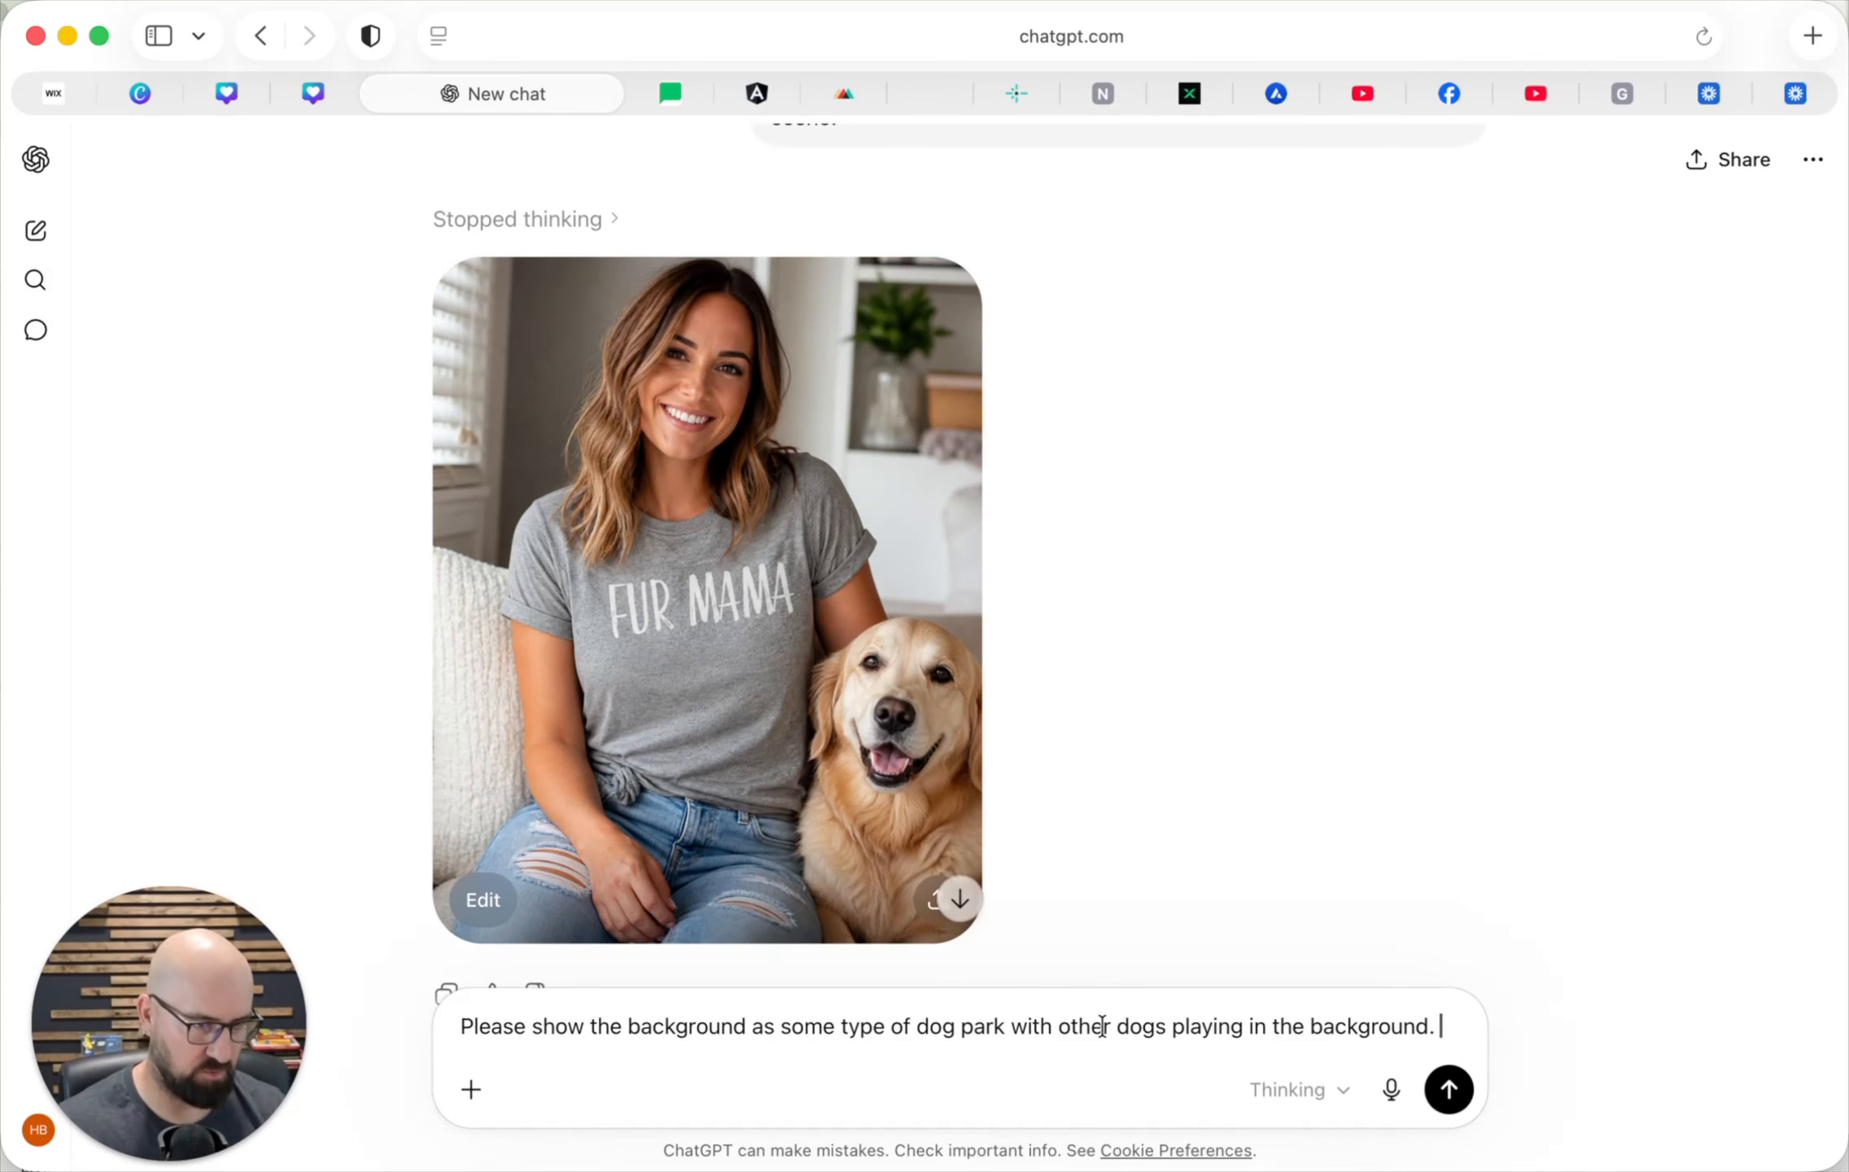
key(Return)
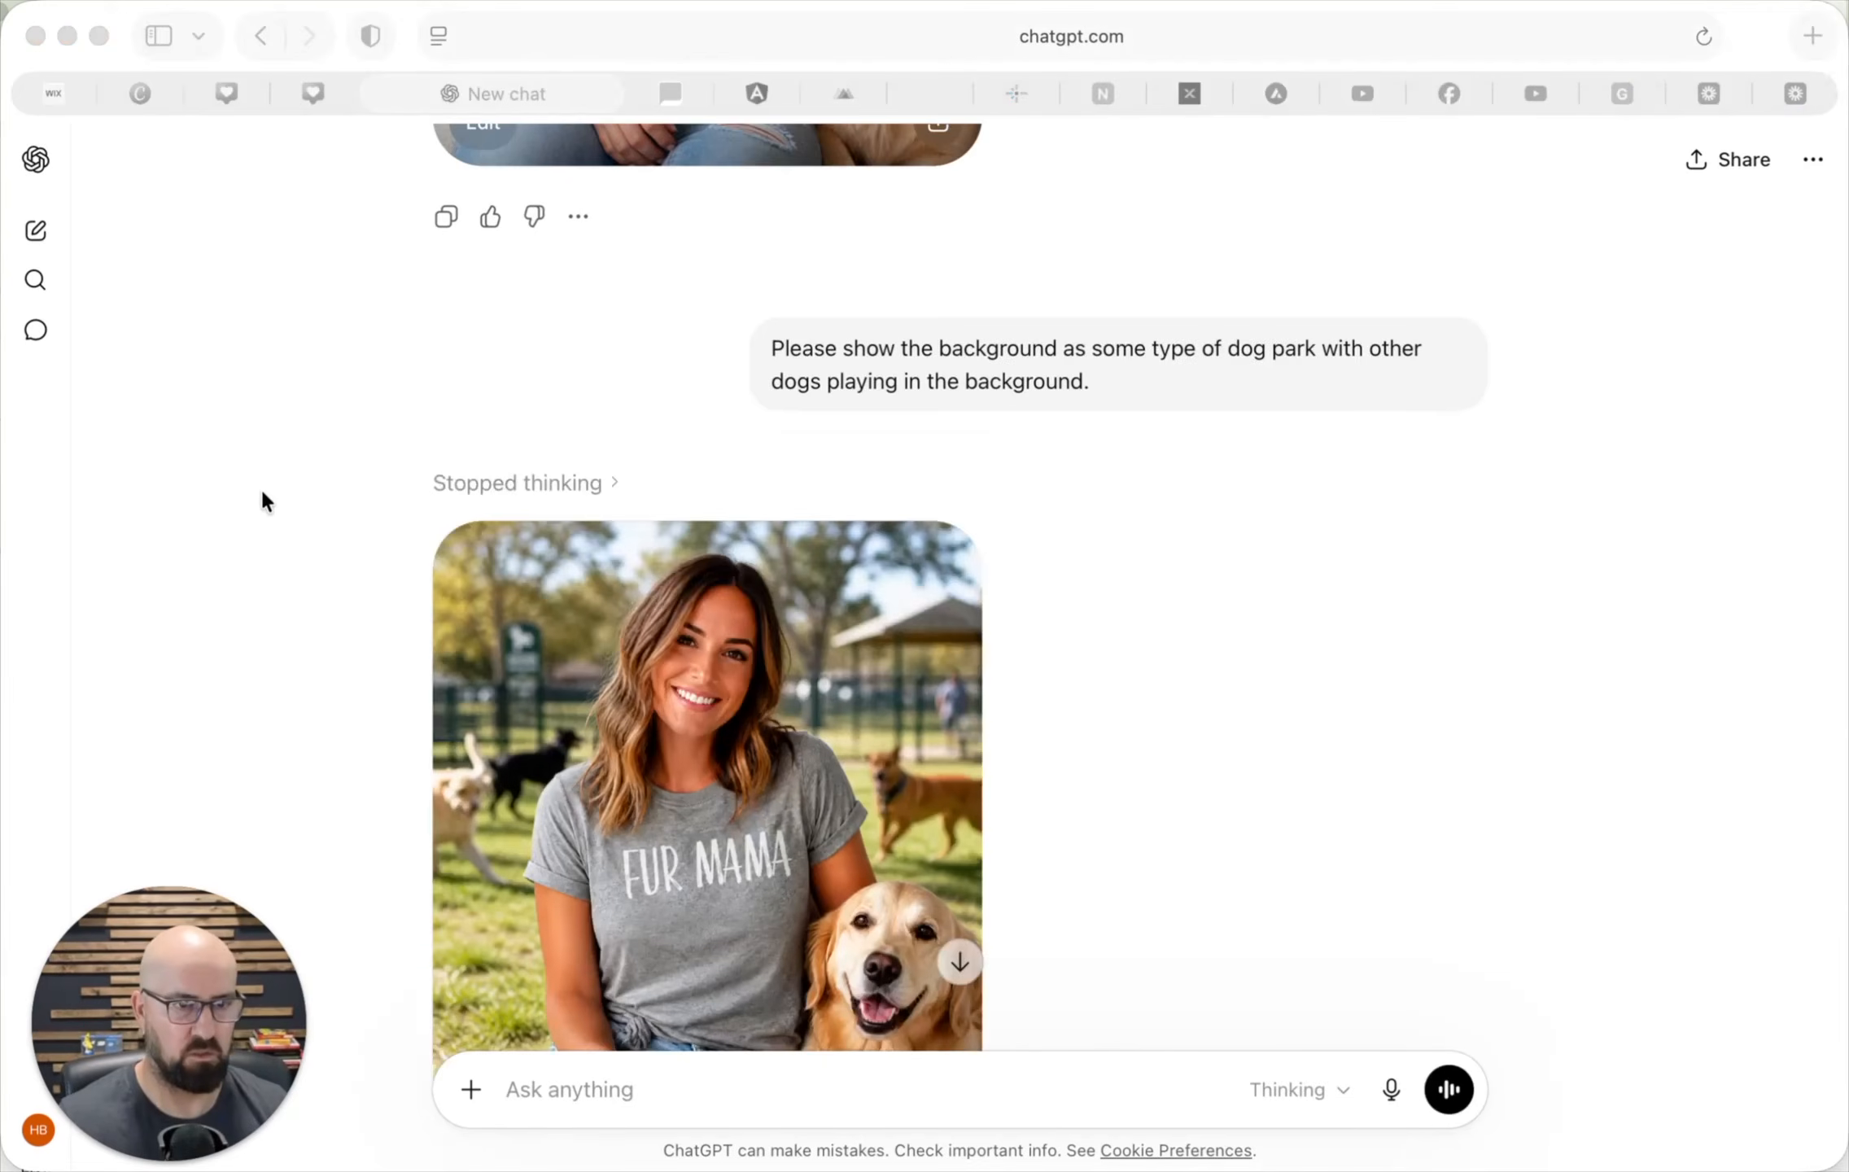
Step: Request a very engaging, downloadable social media graphic from the dog park image that features the shirt's benefits and highlights
scroll(265, 500, down, 5)
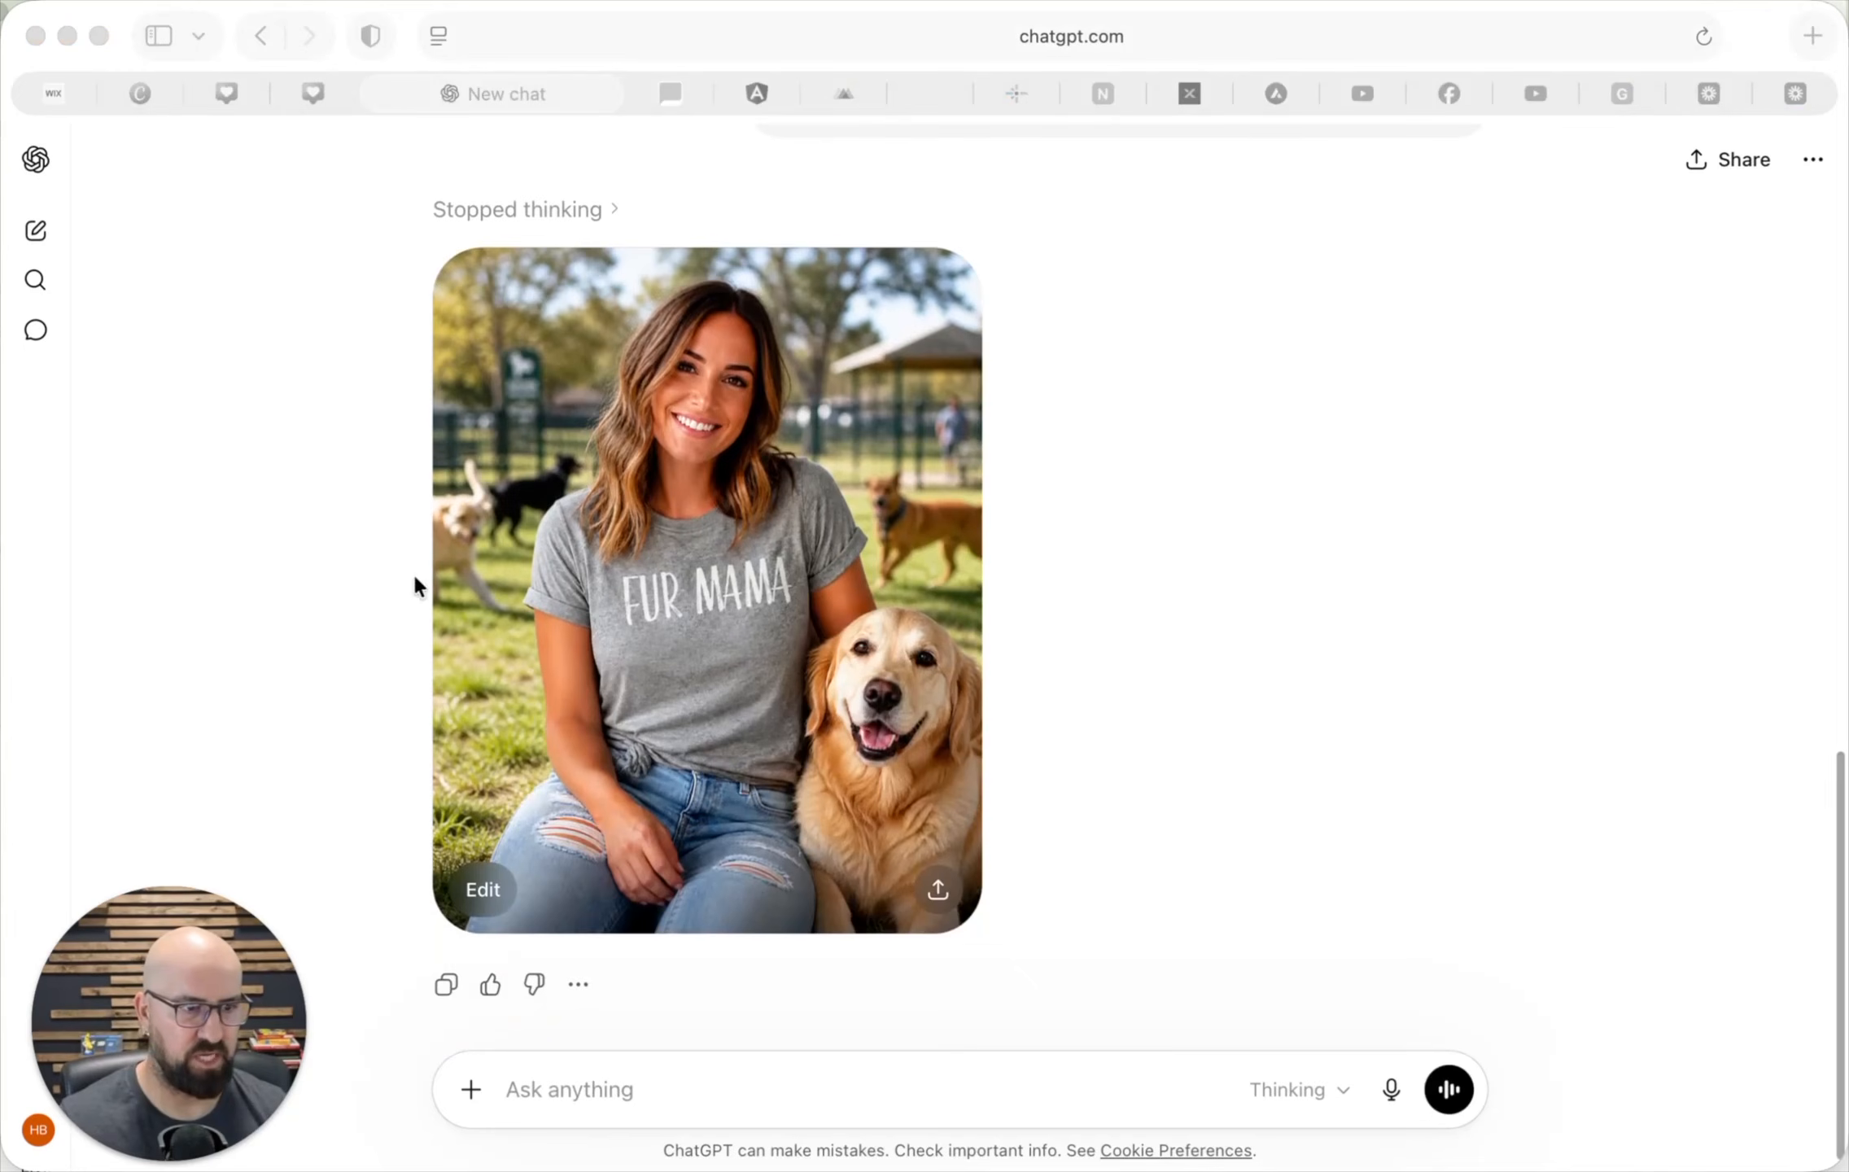
scroll(465, 384, up, 1)
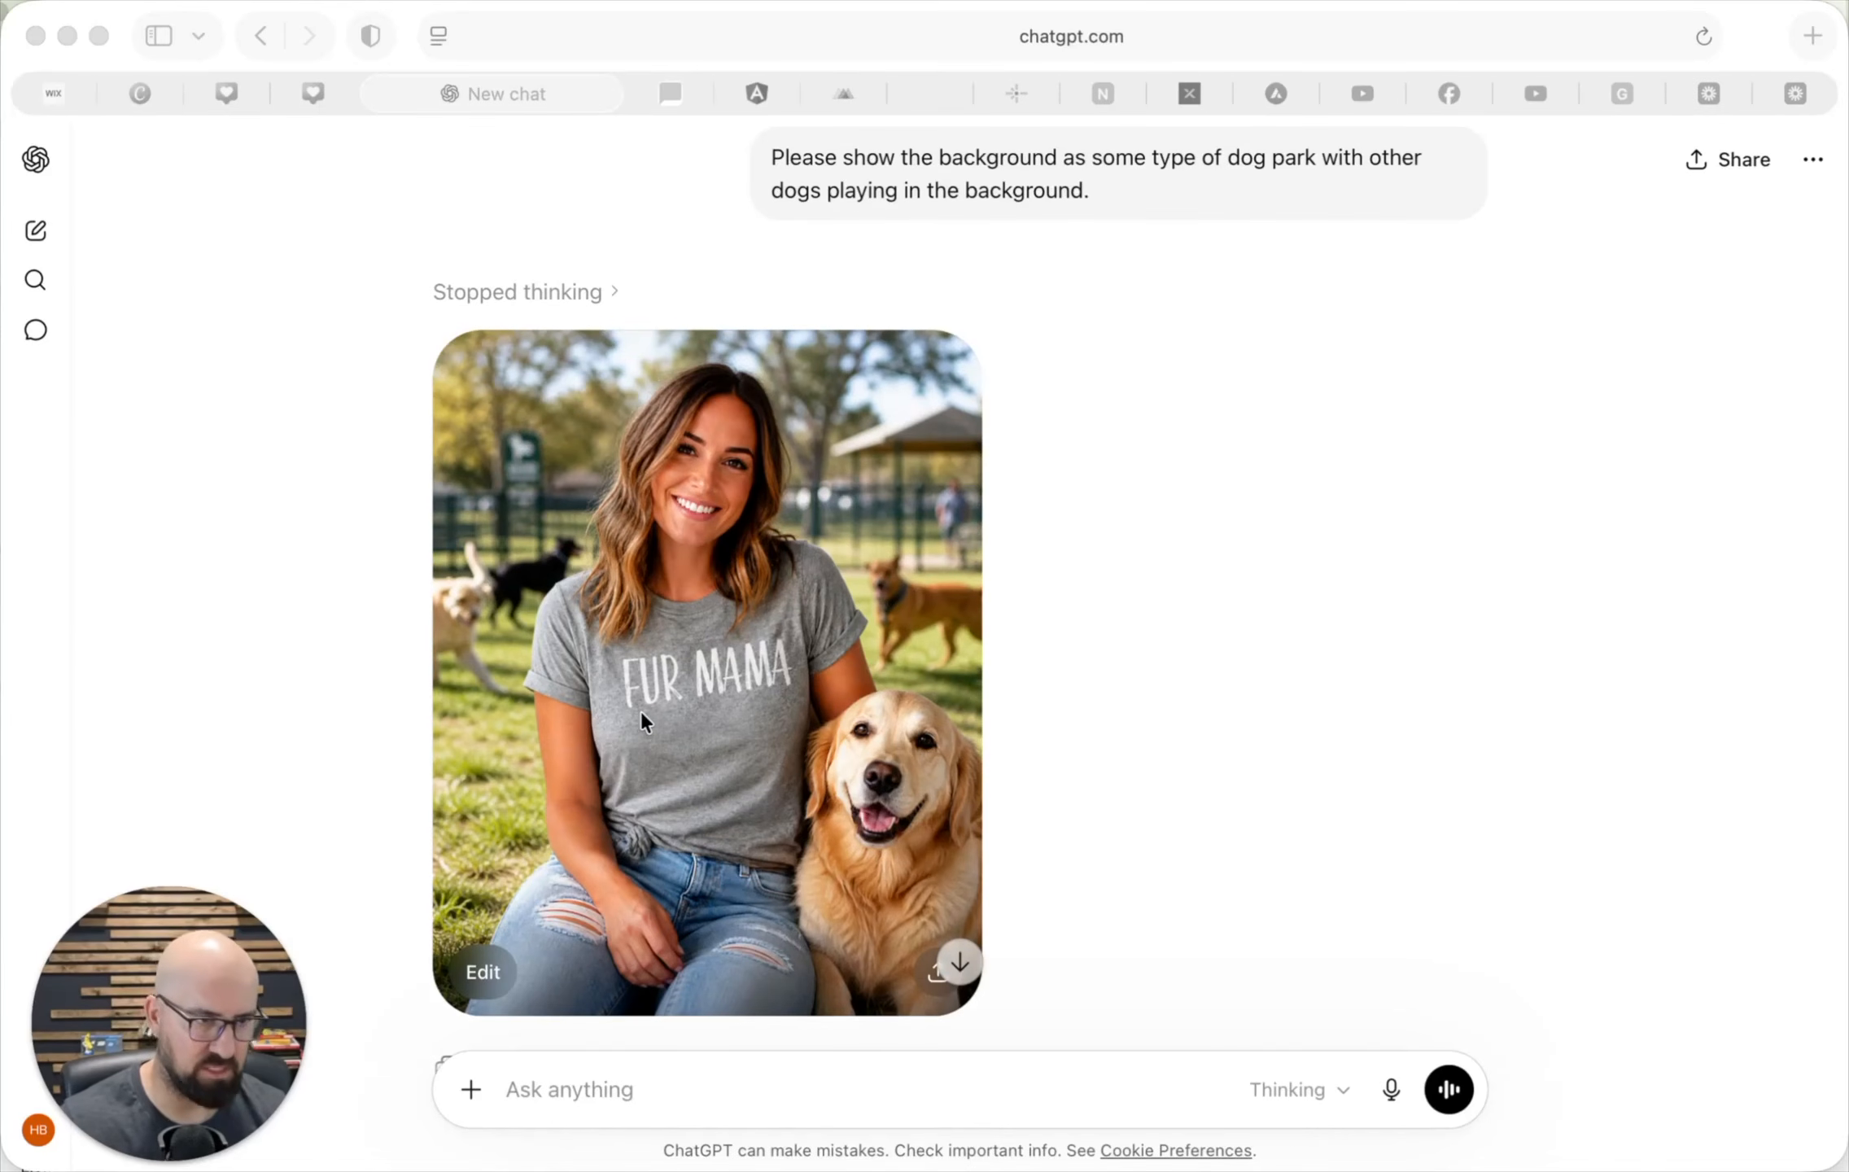
scroll(858, 731, up, 3)
scroll(857, 728, down, 2)
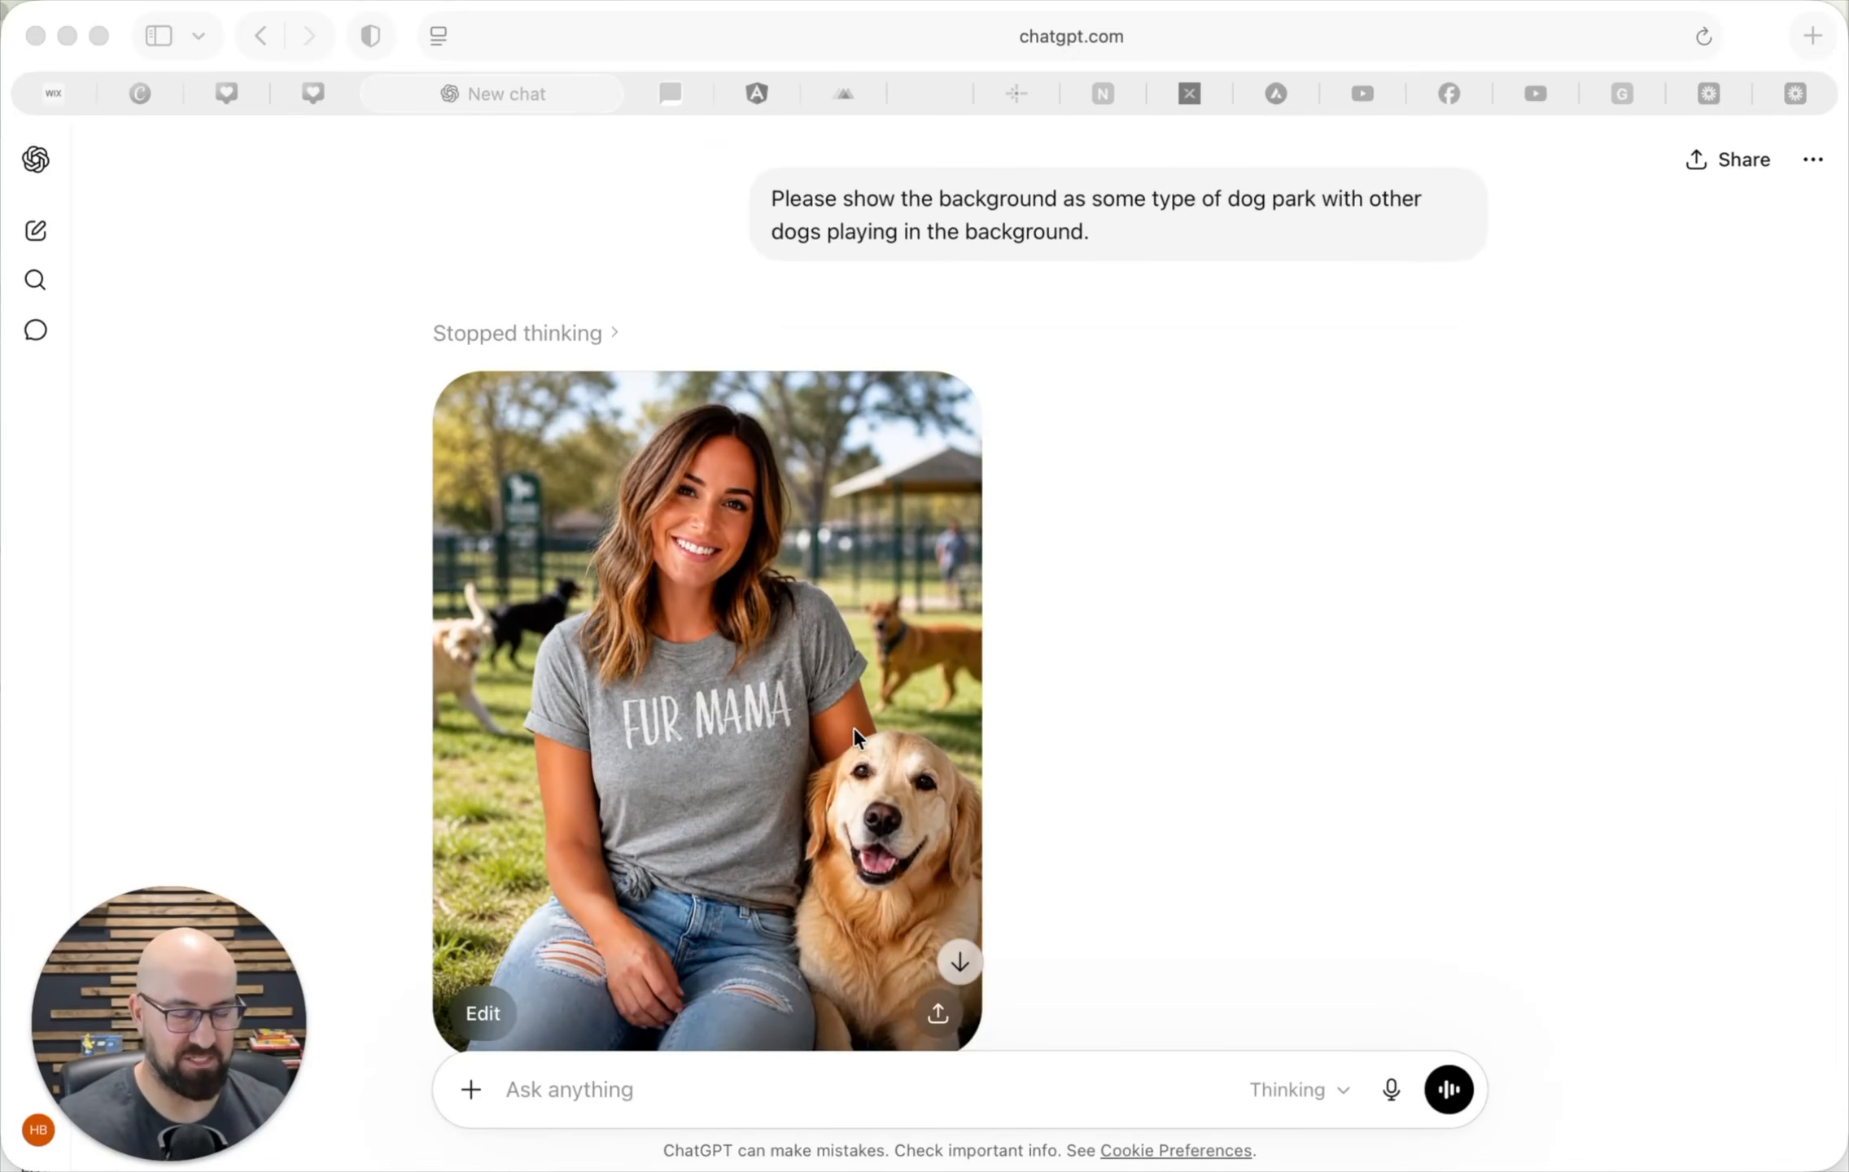
scroll(844, 732, down, 2)
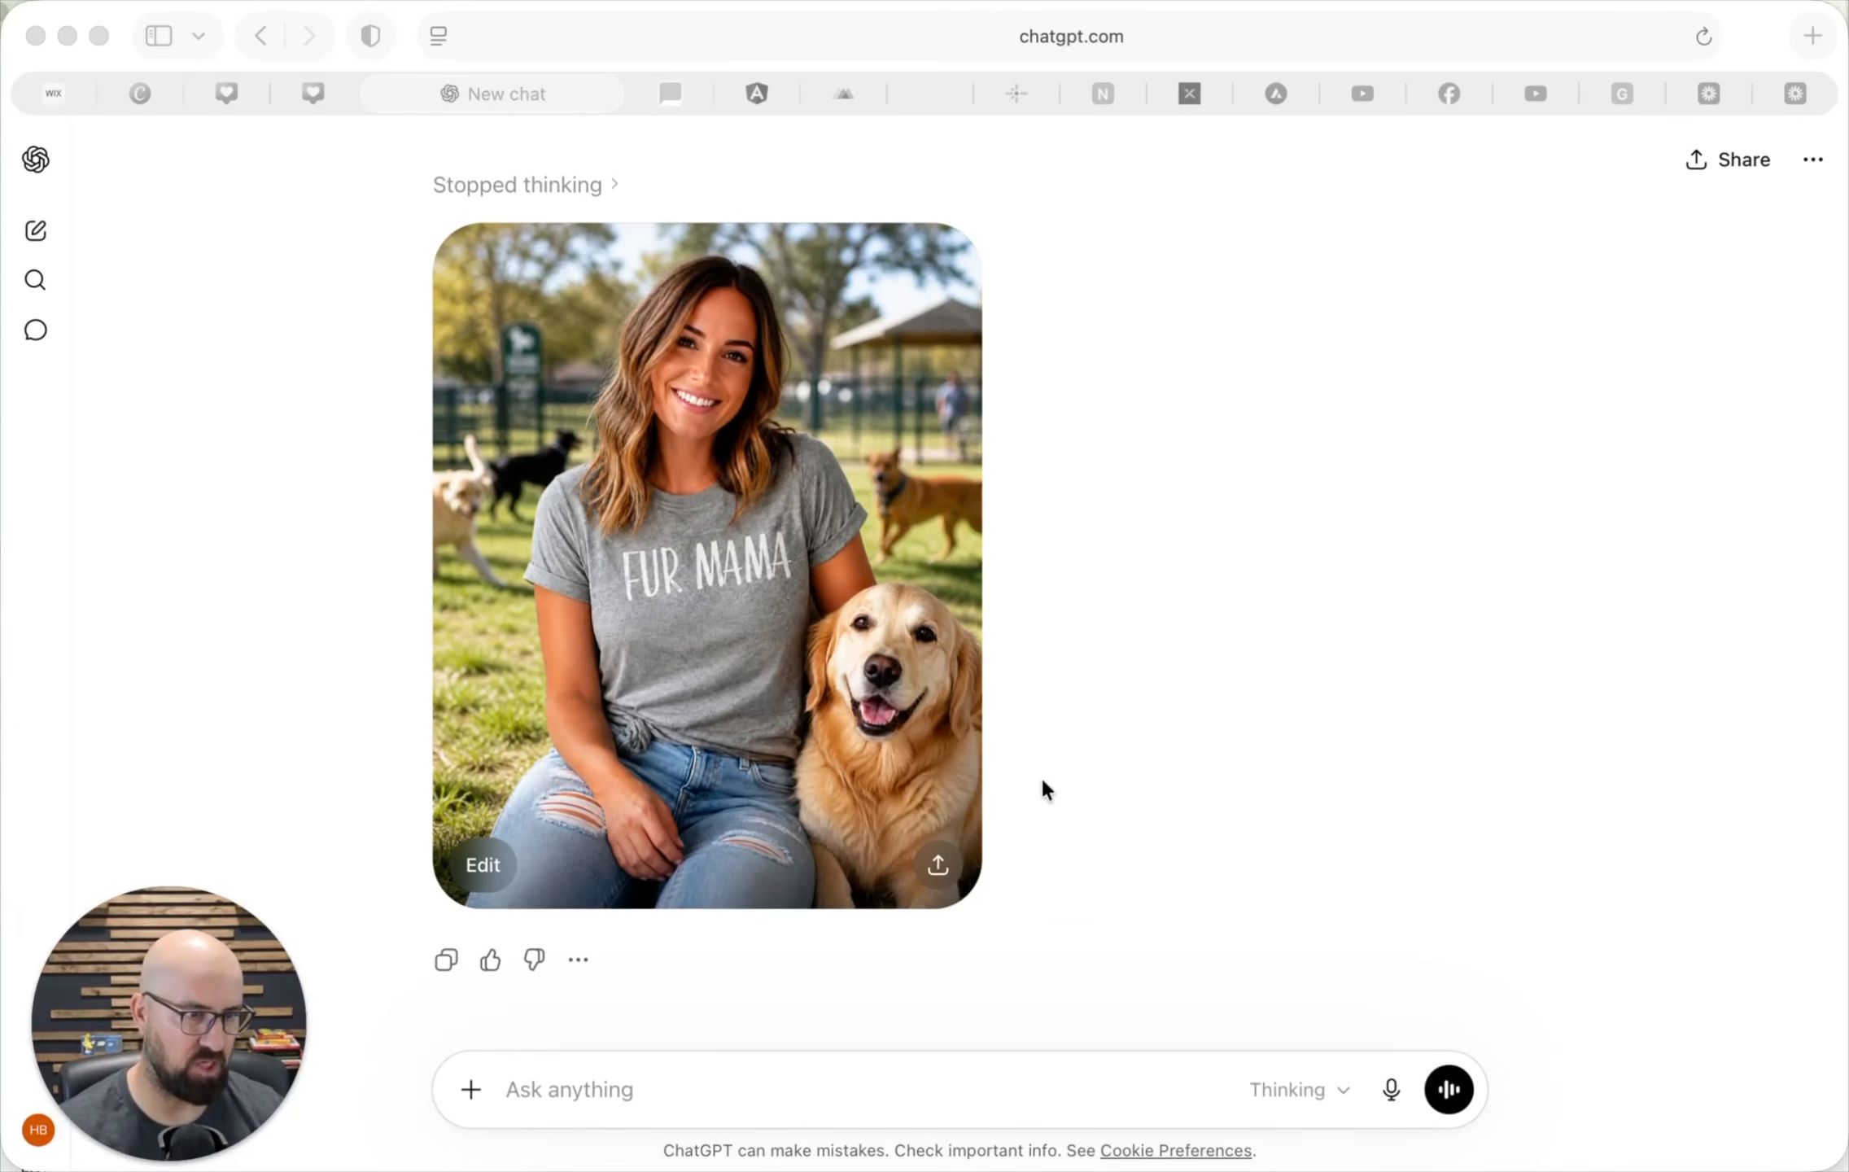
scroll(1042, 779, up, 1)
scroll(1044, 782, down, 1)
click(547, 1090)
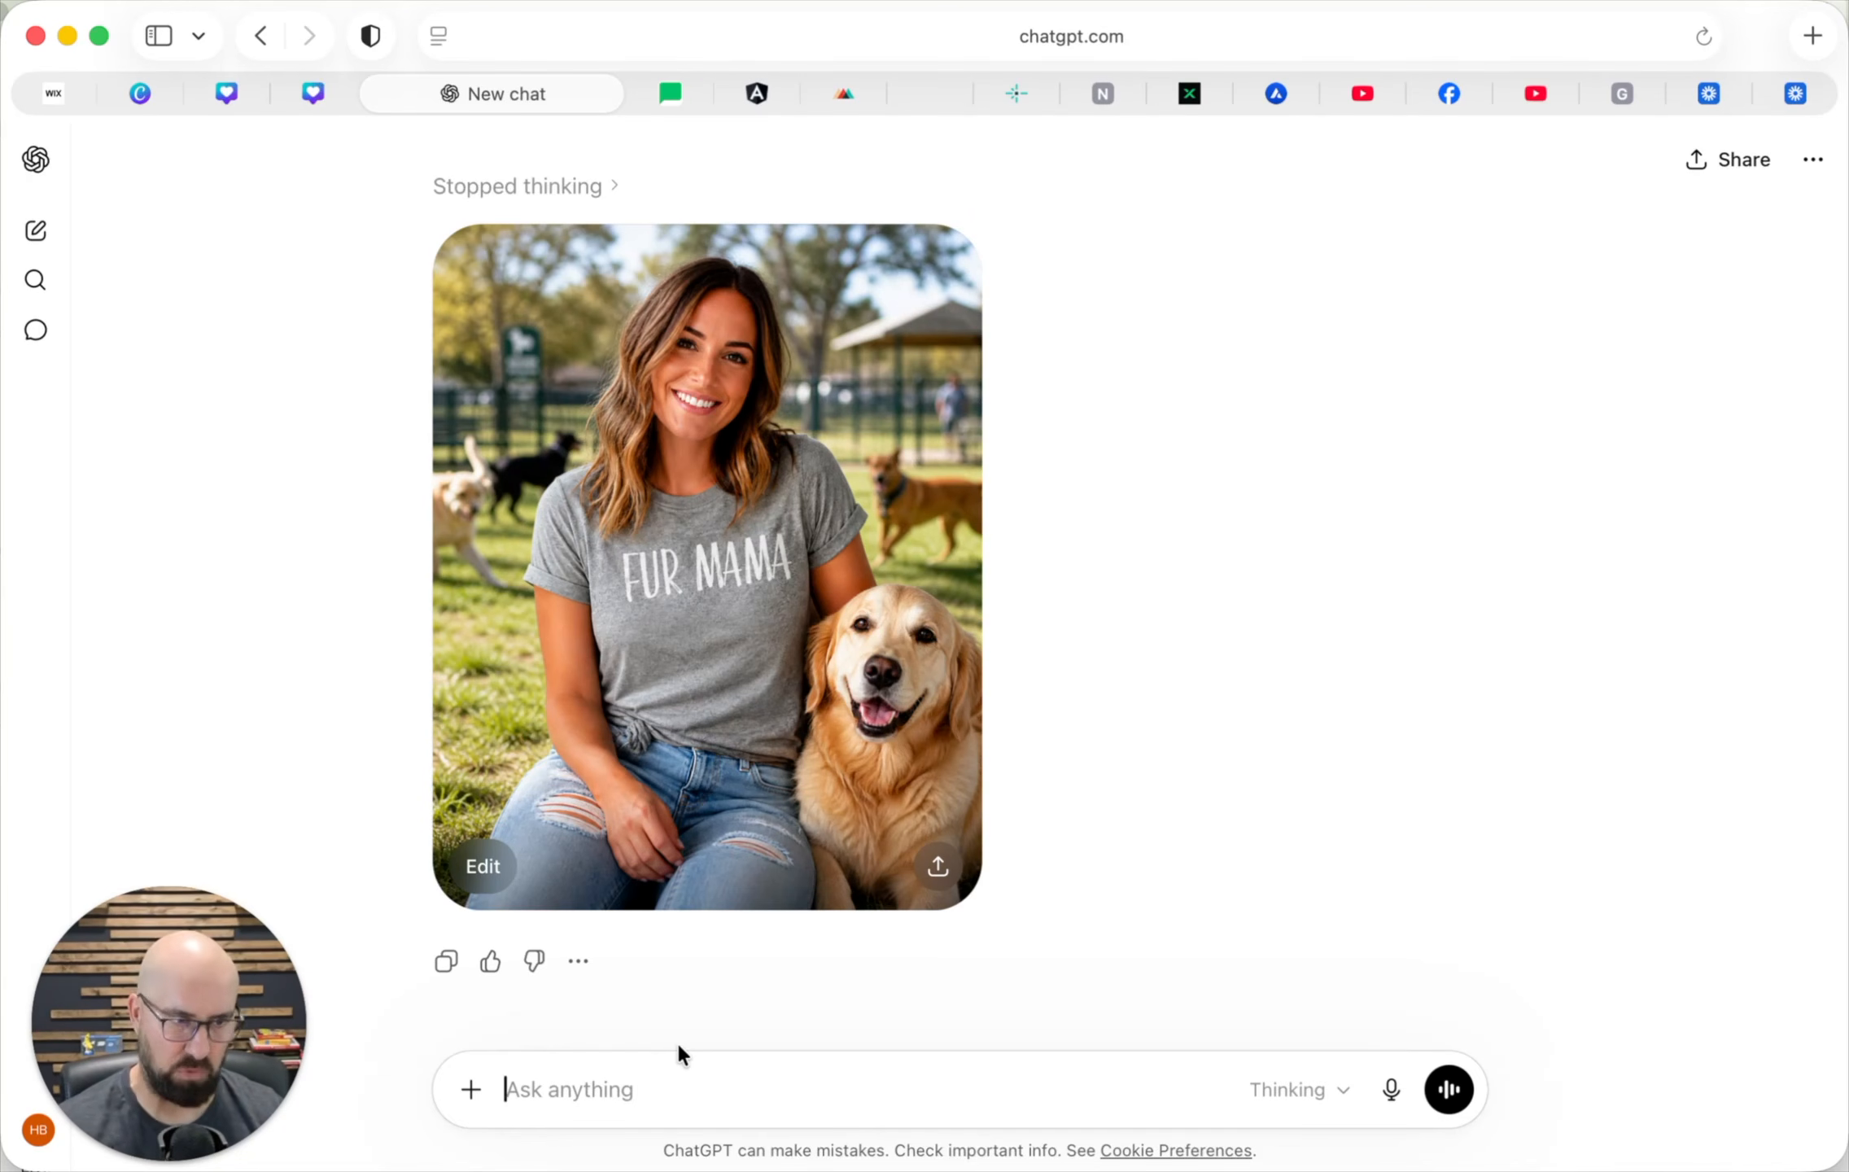
text(Work this image for social media to feature the benefits and highlights of this shirt. Make it very engaging, and make the graphic downloadable.)
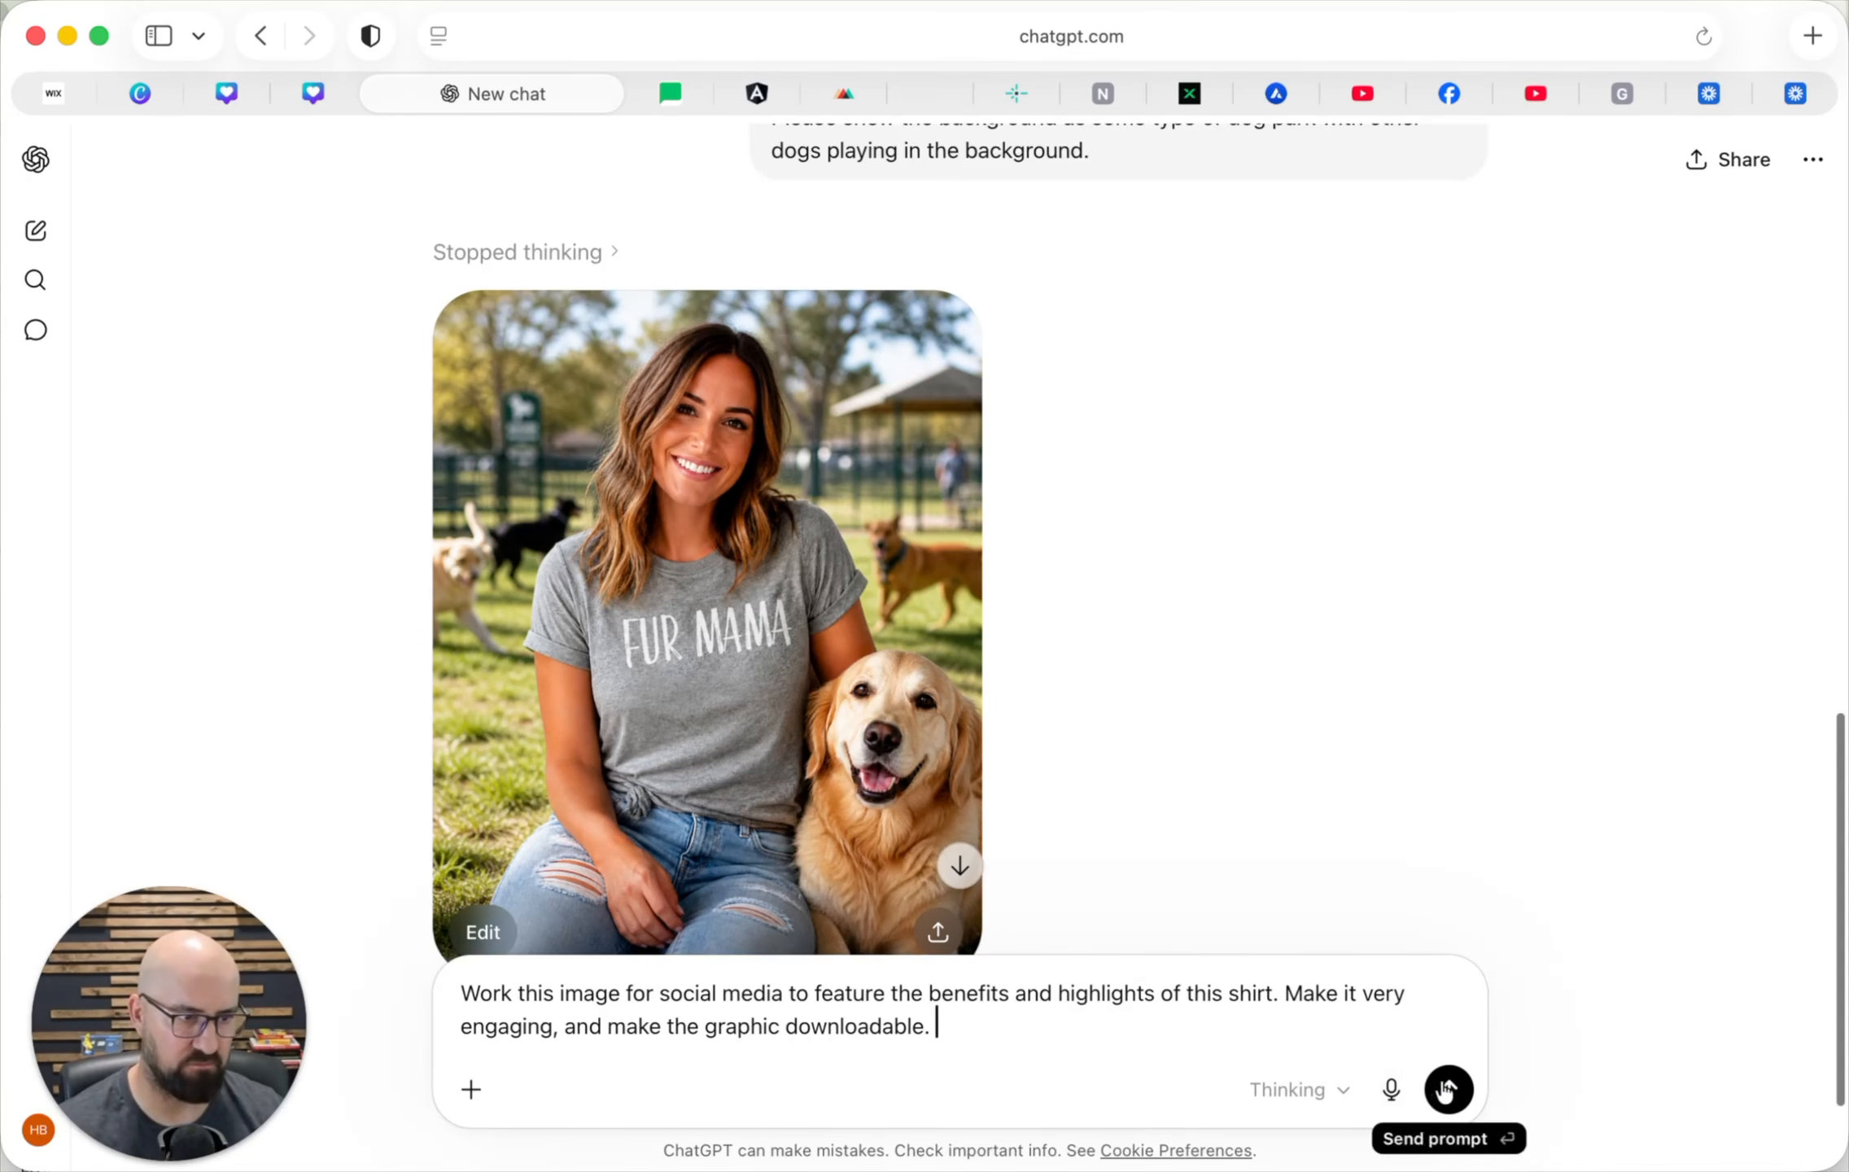
click(1448, 1089)
Step: Examine the generated social media graphic in its preview and close it
scroll(1209, 1061, up, 5)
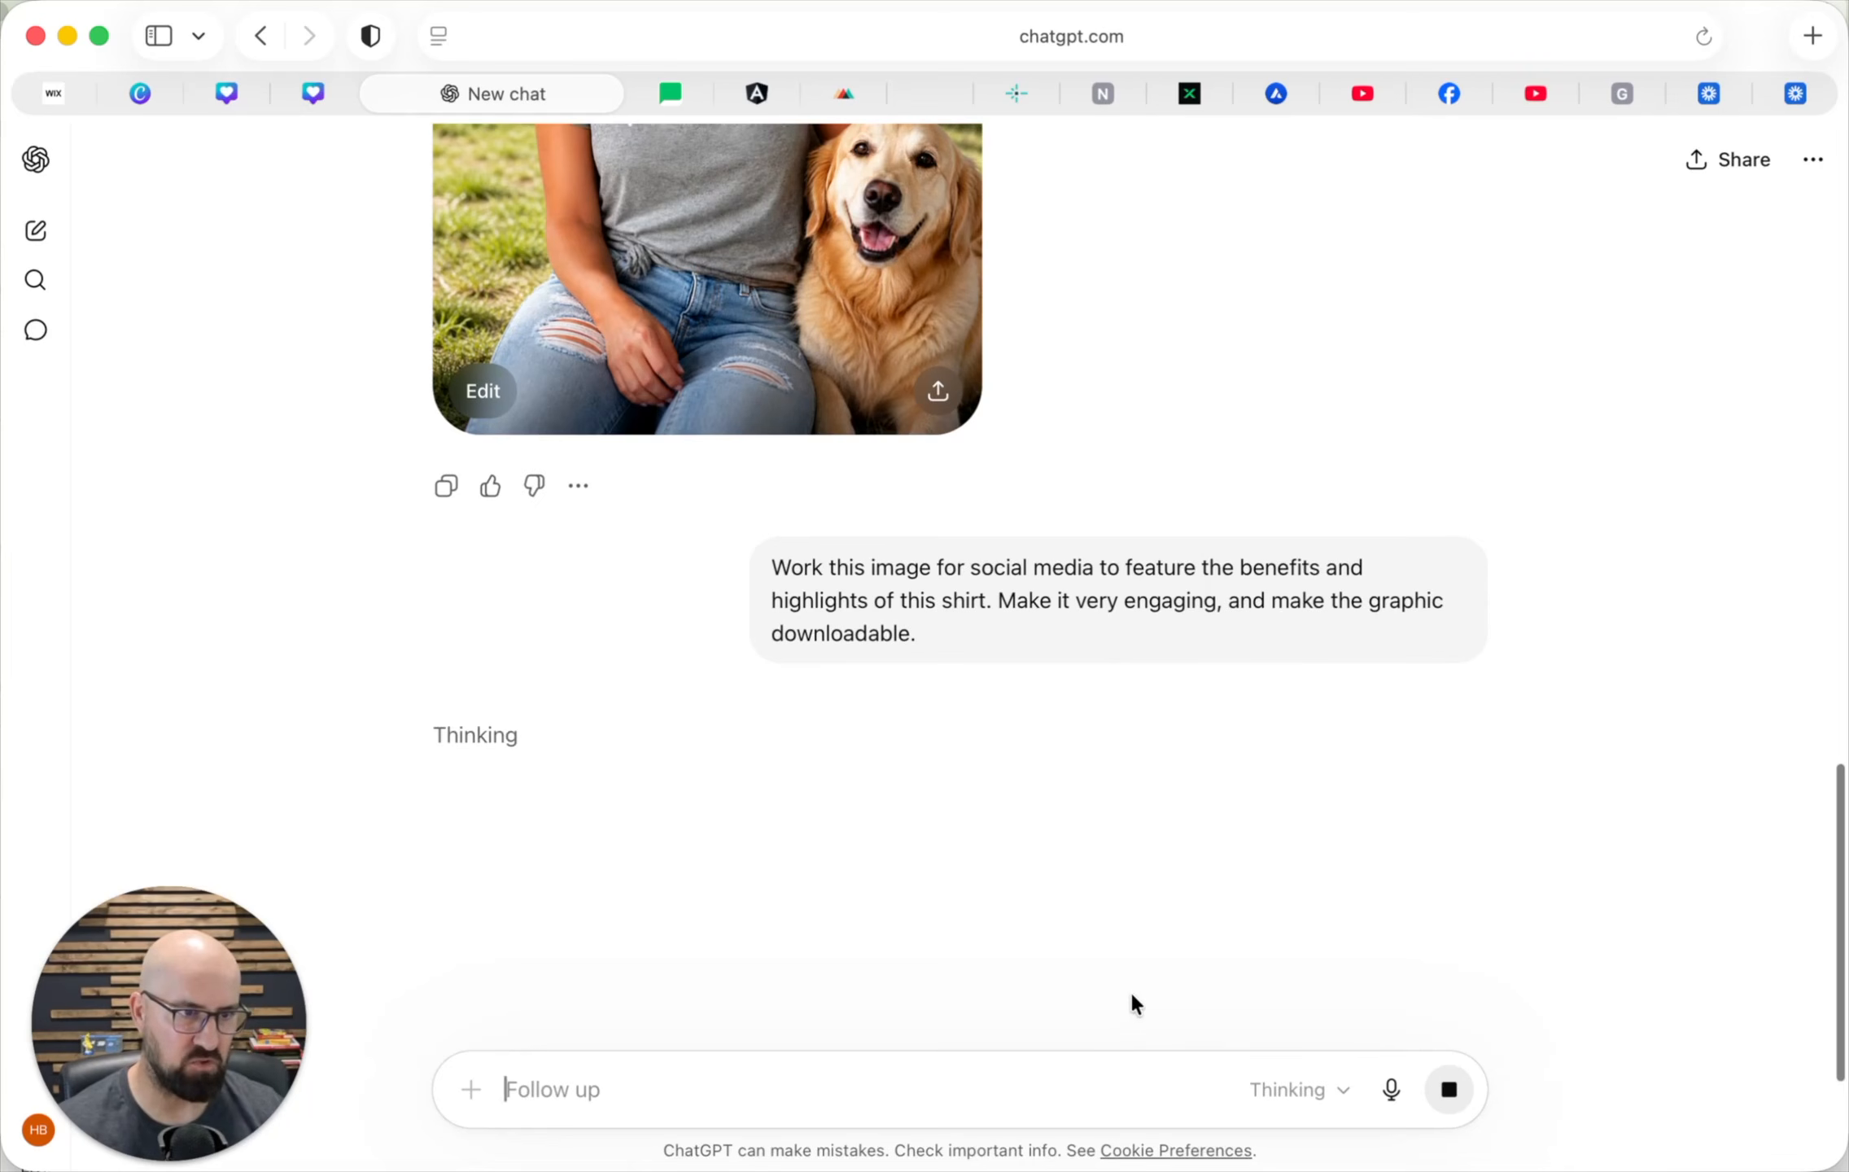
scroll(1129, 999, up, 3)
scroll(982, 726, up, 3)
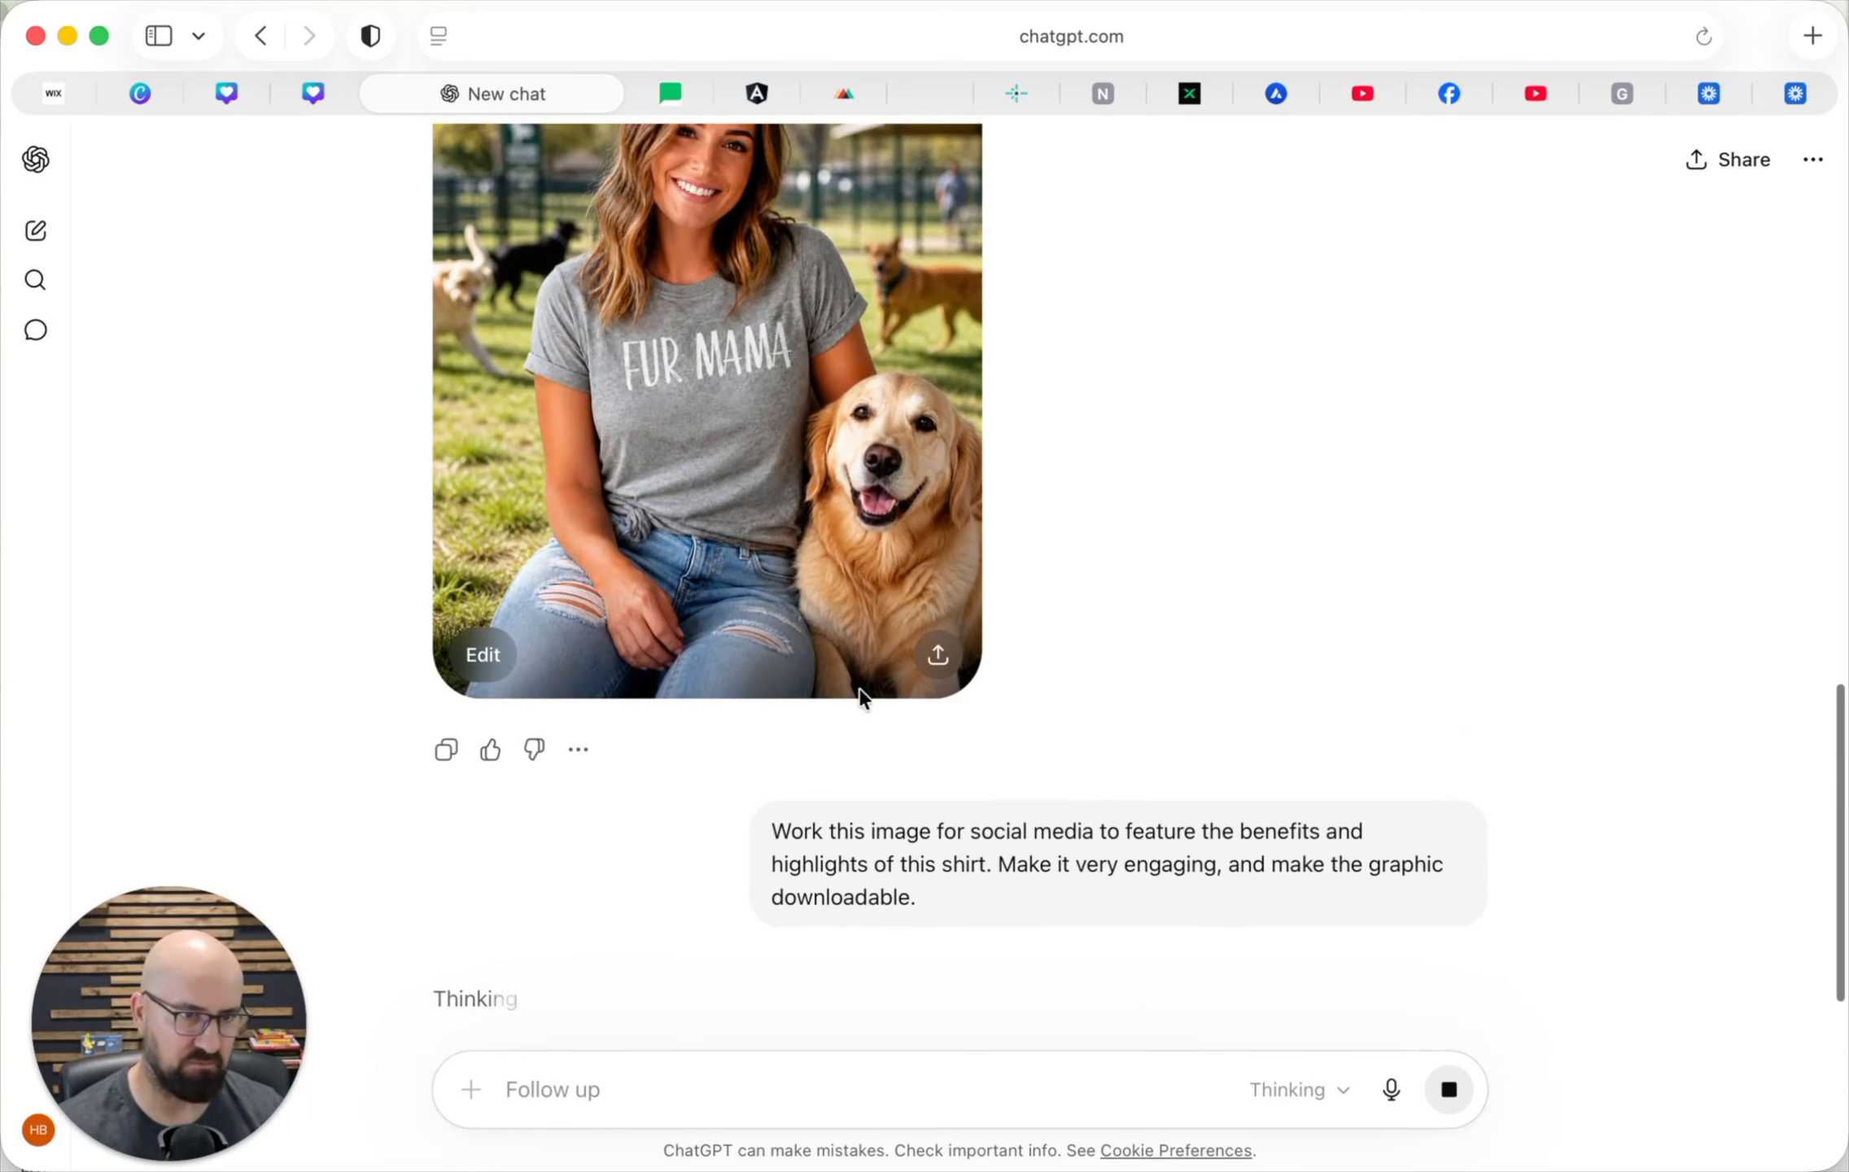
scroll(859, 693, down, 2)
scroll(574, 697, down, 3)
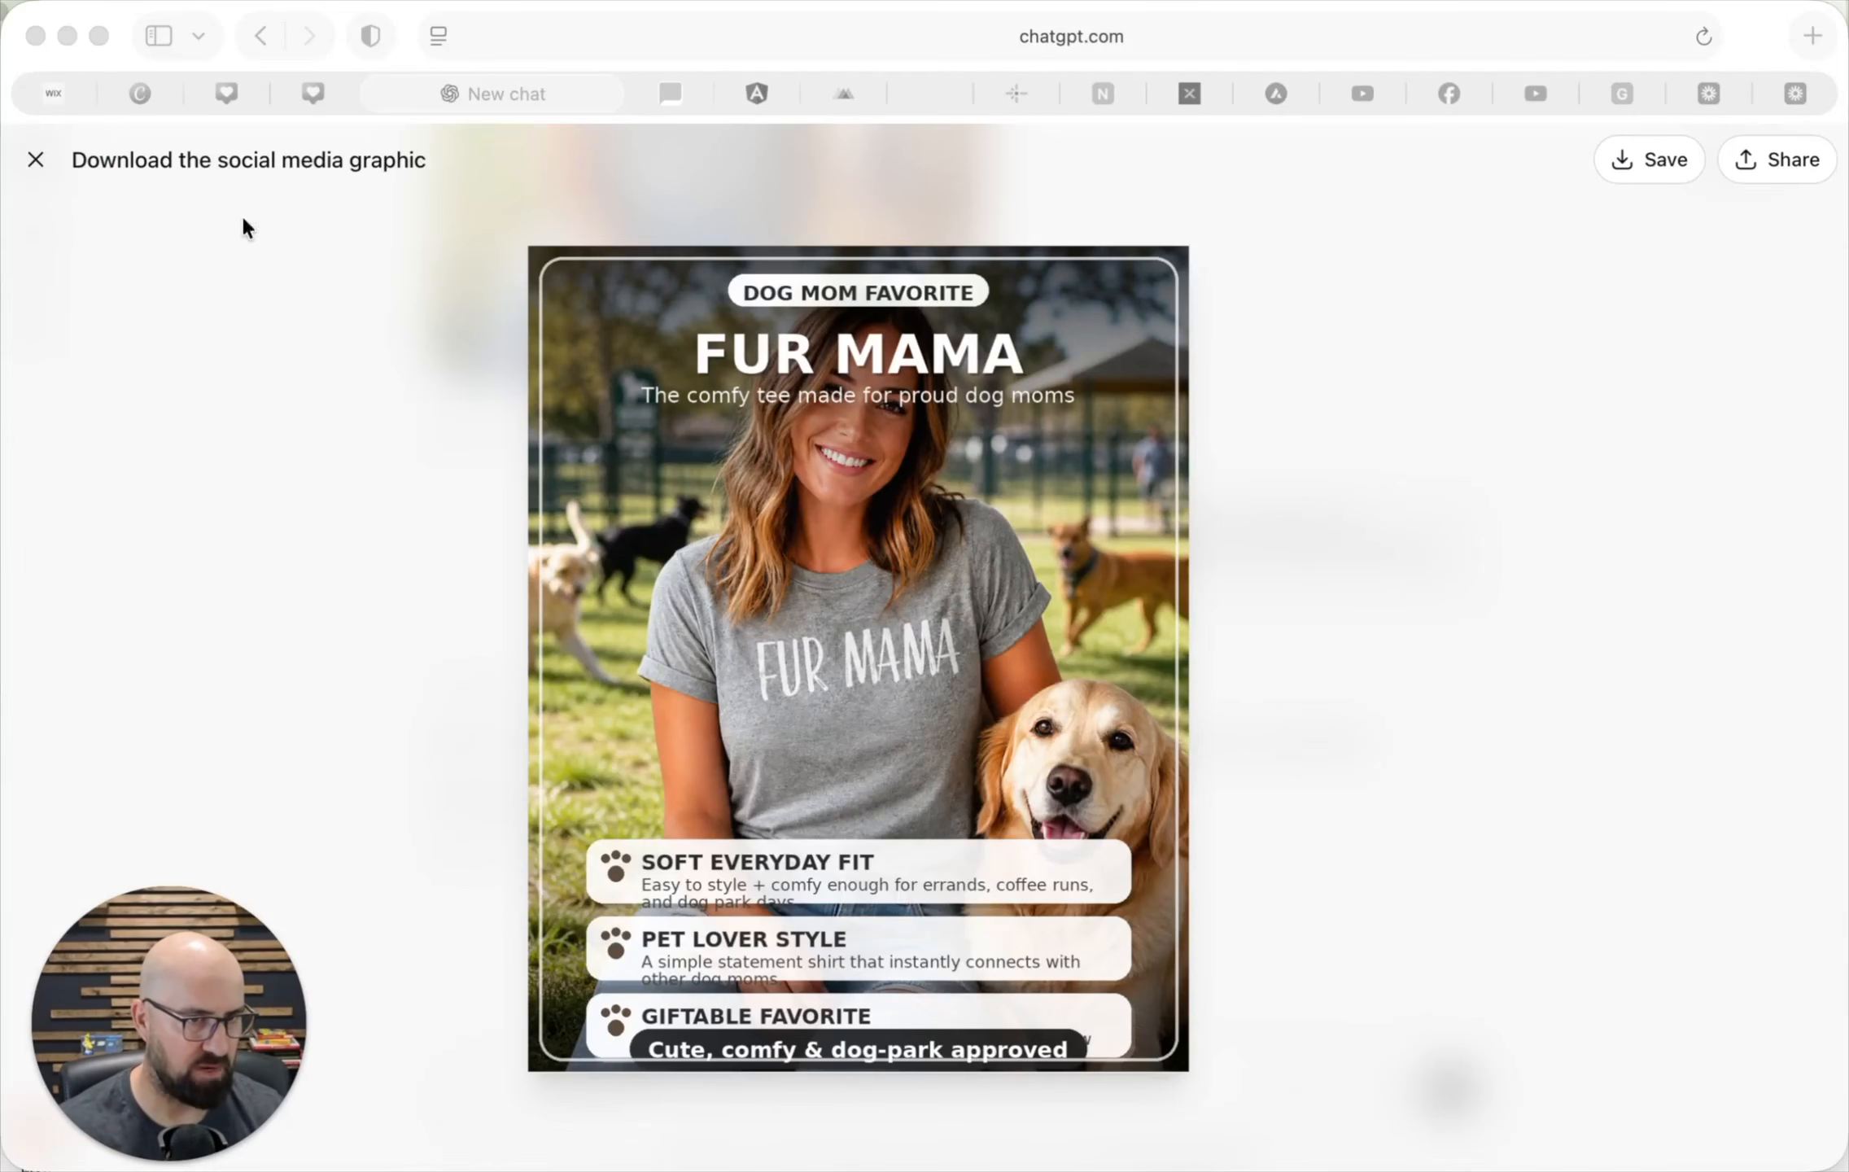
click(31, 160)
click(33, 160)
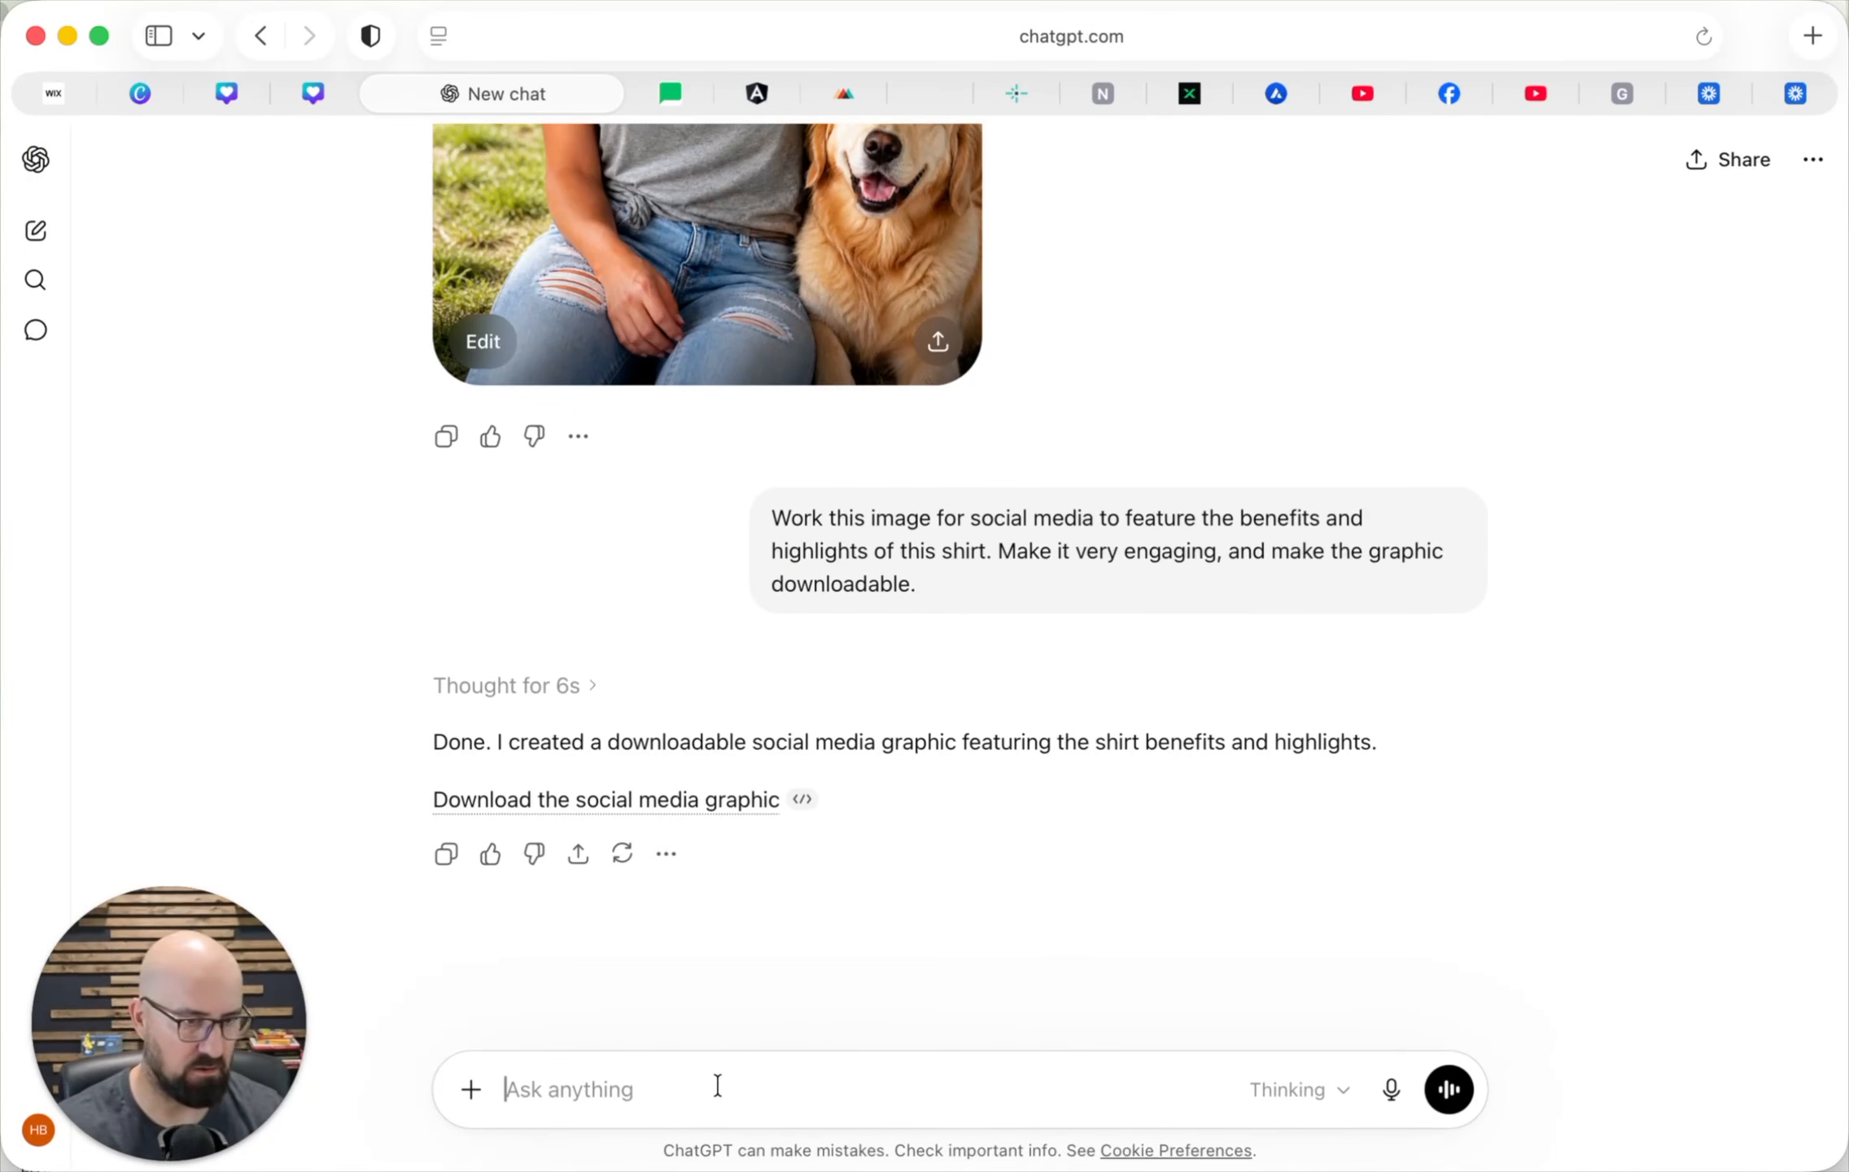
text(https://www.etsy.com/listing/583362141/fur-mama-womens-jersey-tshirt-dog-mom-af)
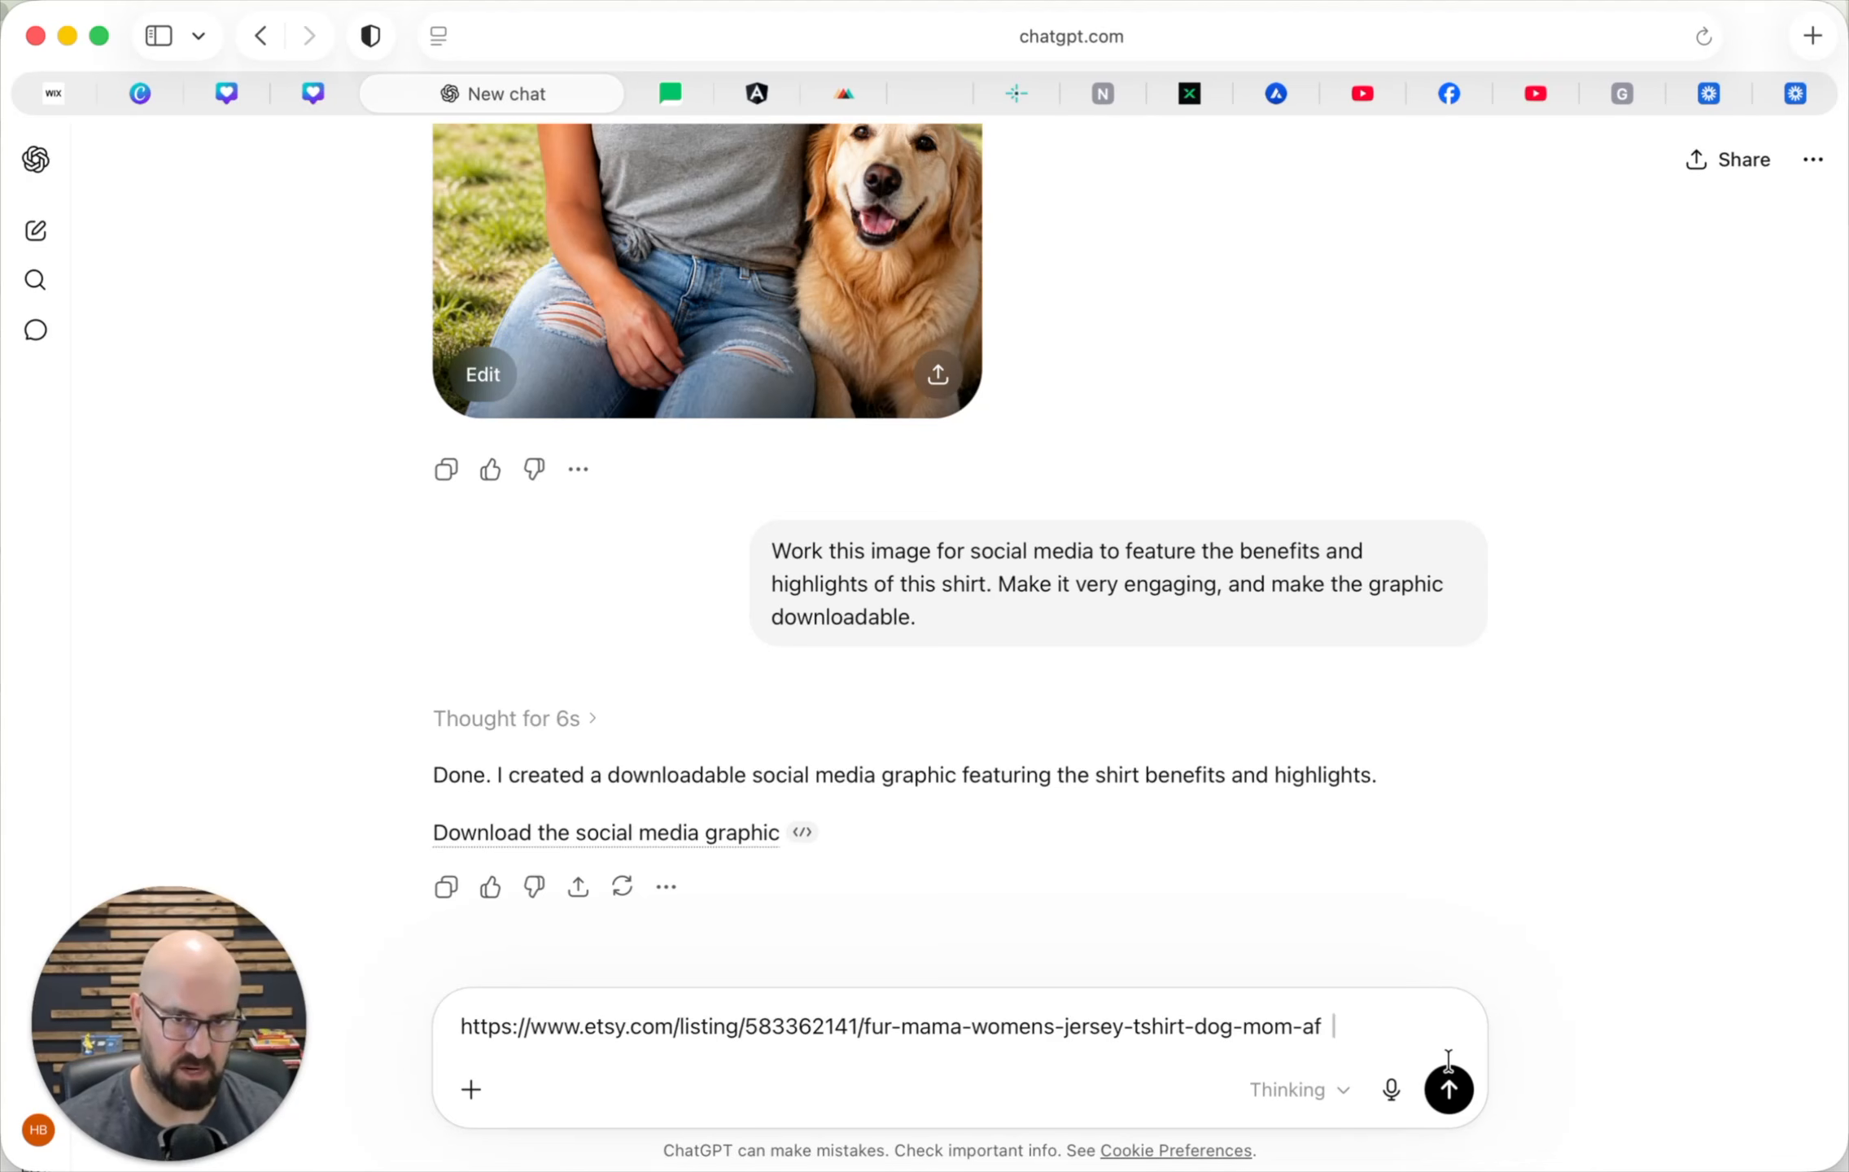
text(analyze this Etsy listing URL and create an engaging image for social media that shows the features and benefits of this product.)
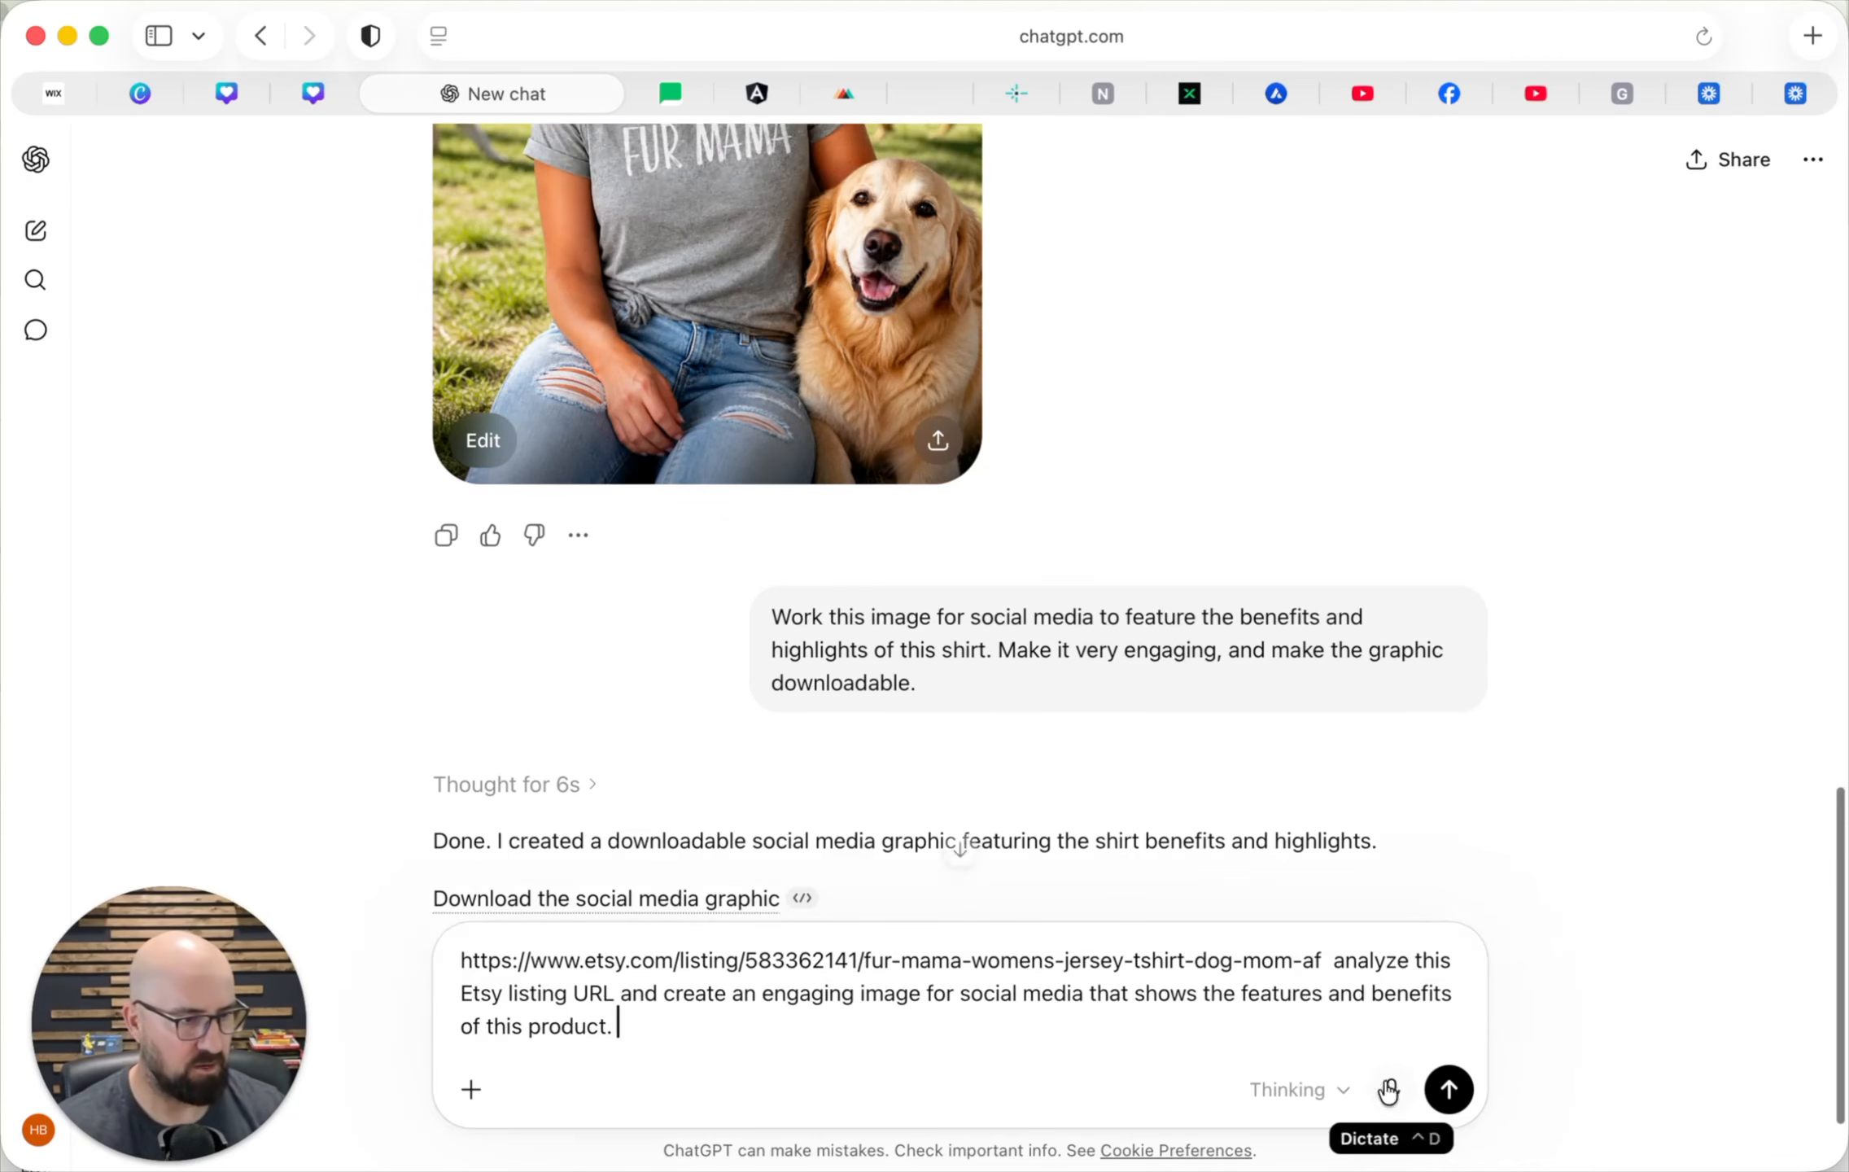
click(1448, 1088)
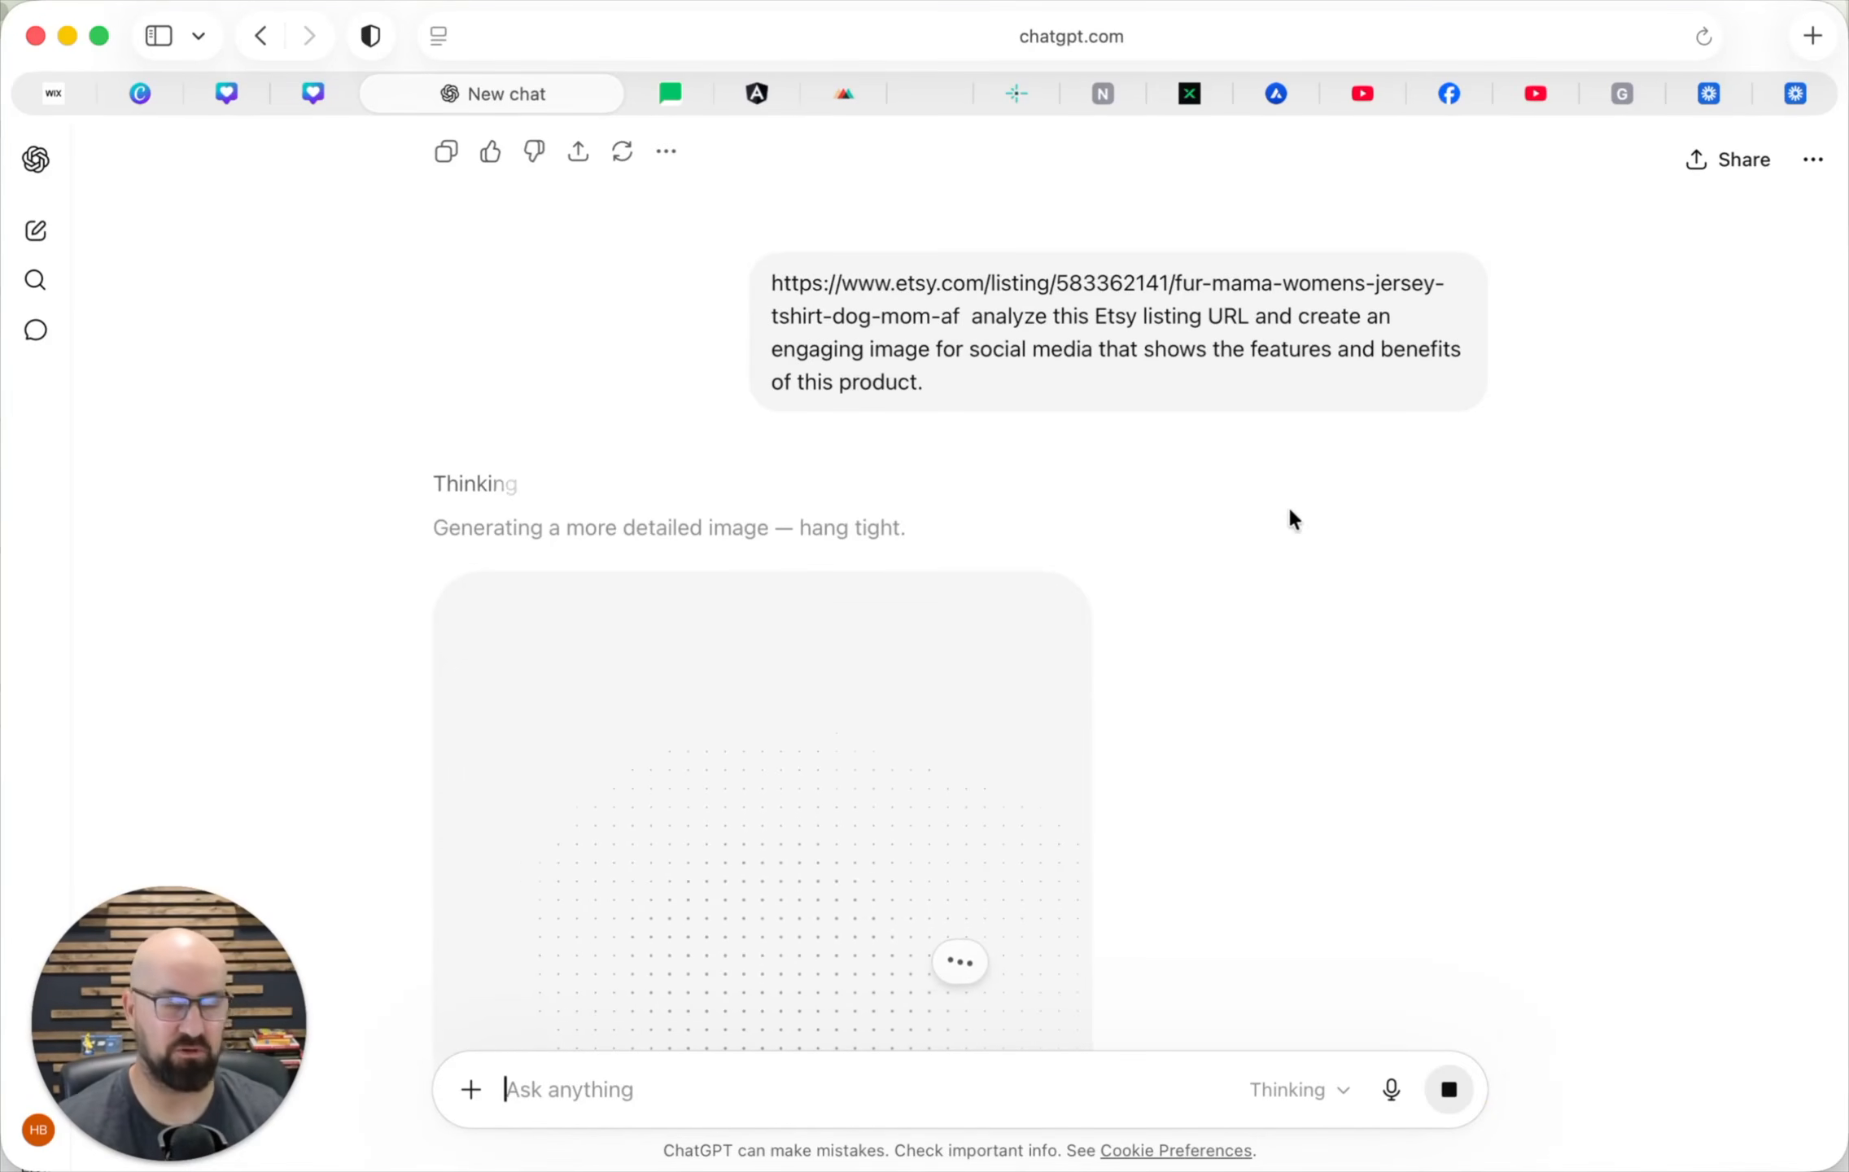
Step: Examine the newly generated dog mom graphic's headline, feature list, colors, sizes and overall layout
scroll(1302, 647, down, 2)
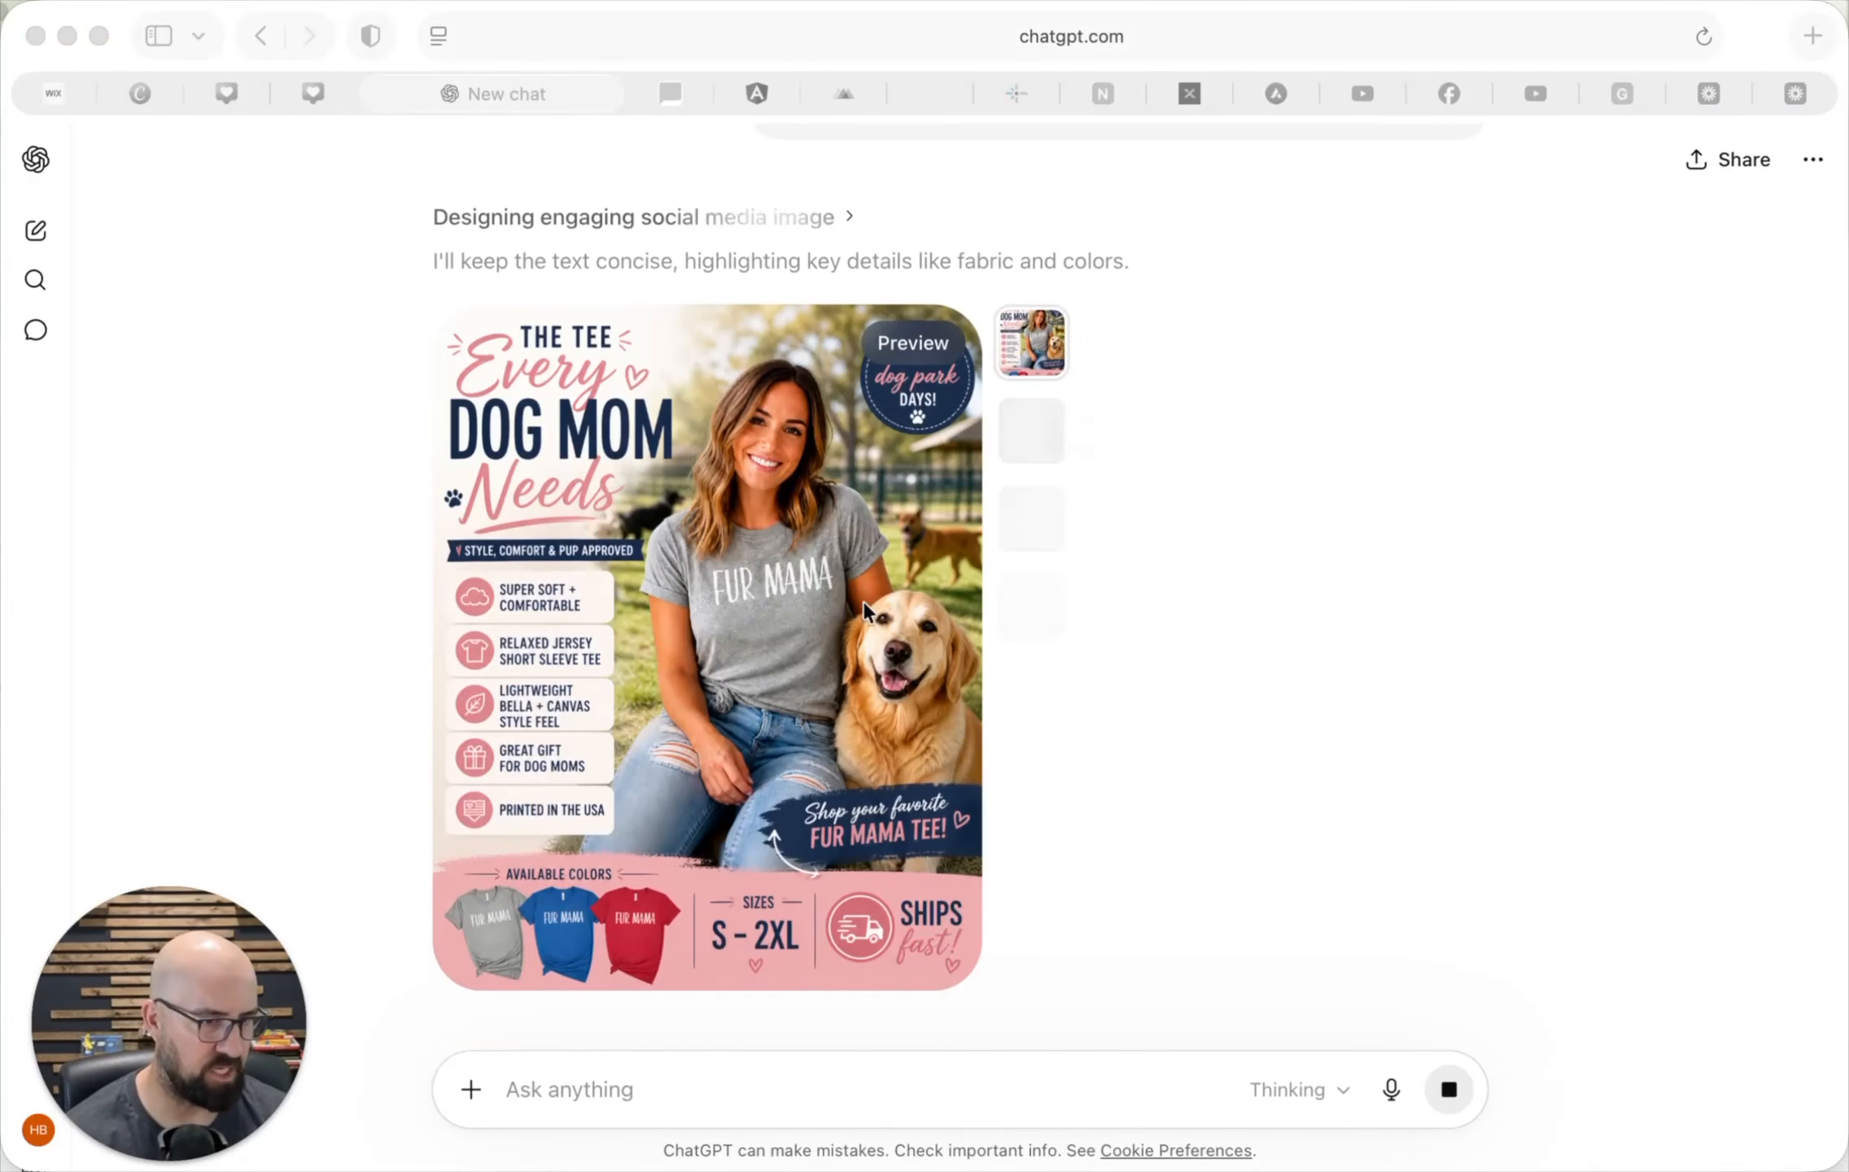
scroll(862, 600, up, 2)
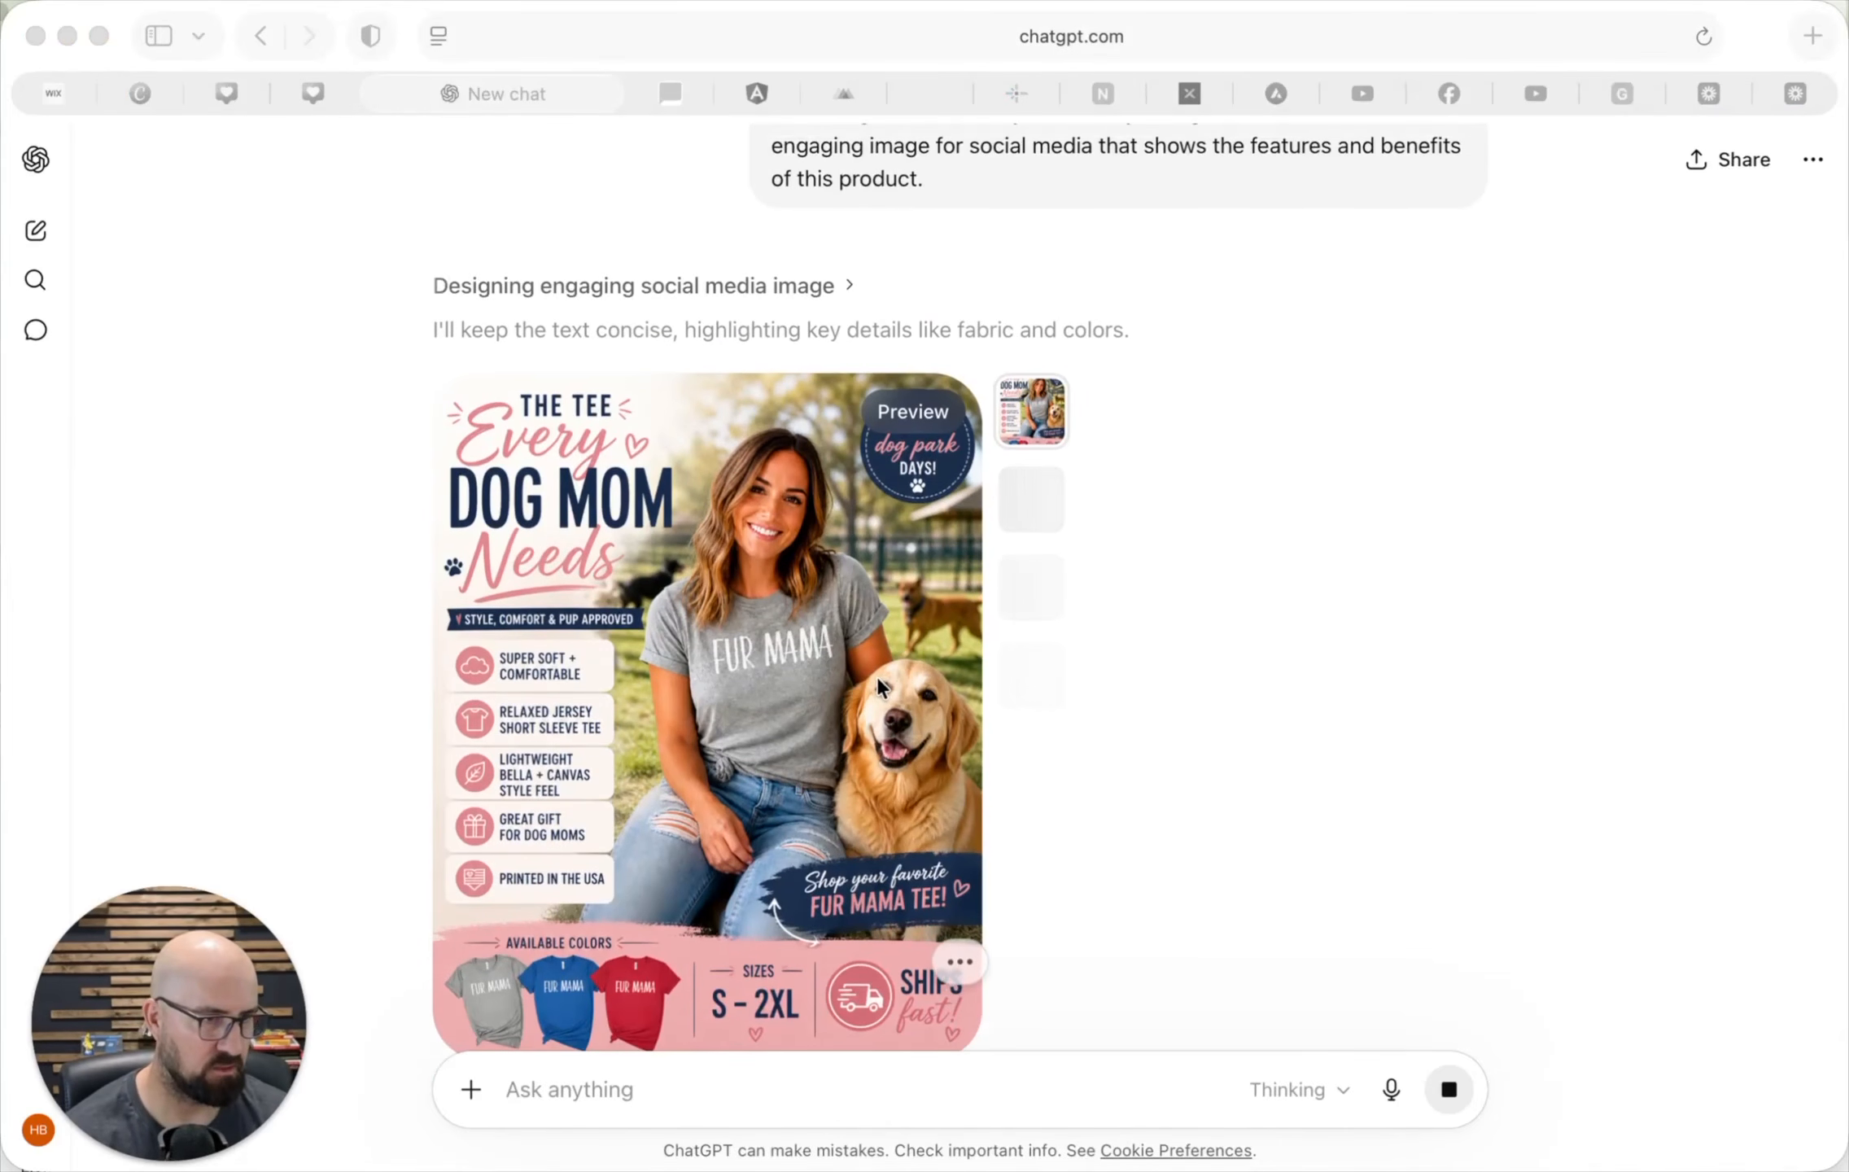
scroll(871, 680, up, 2)
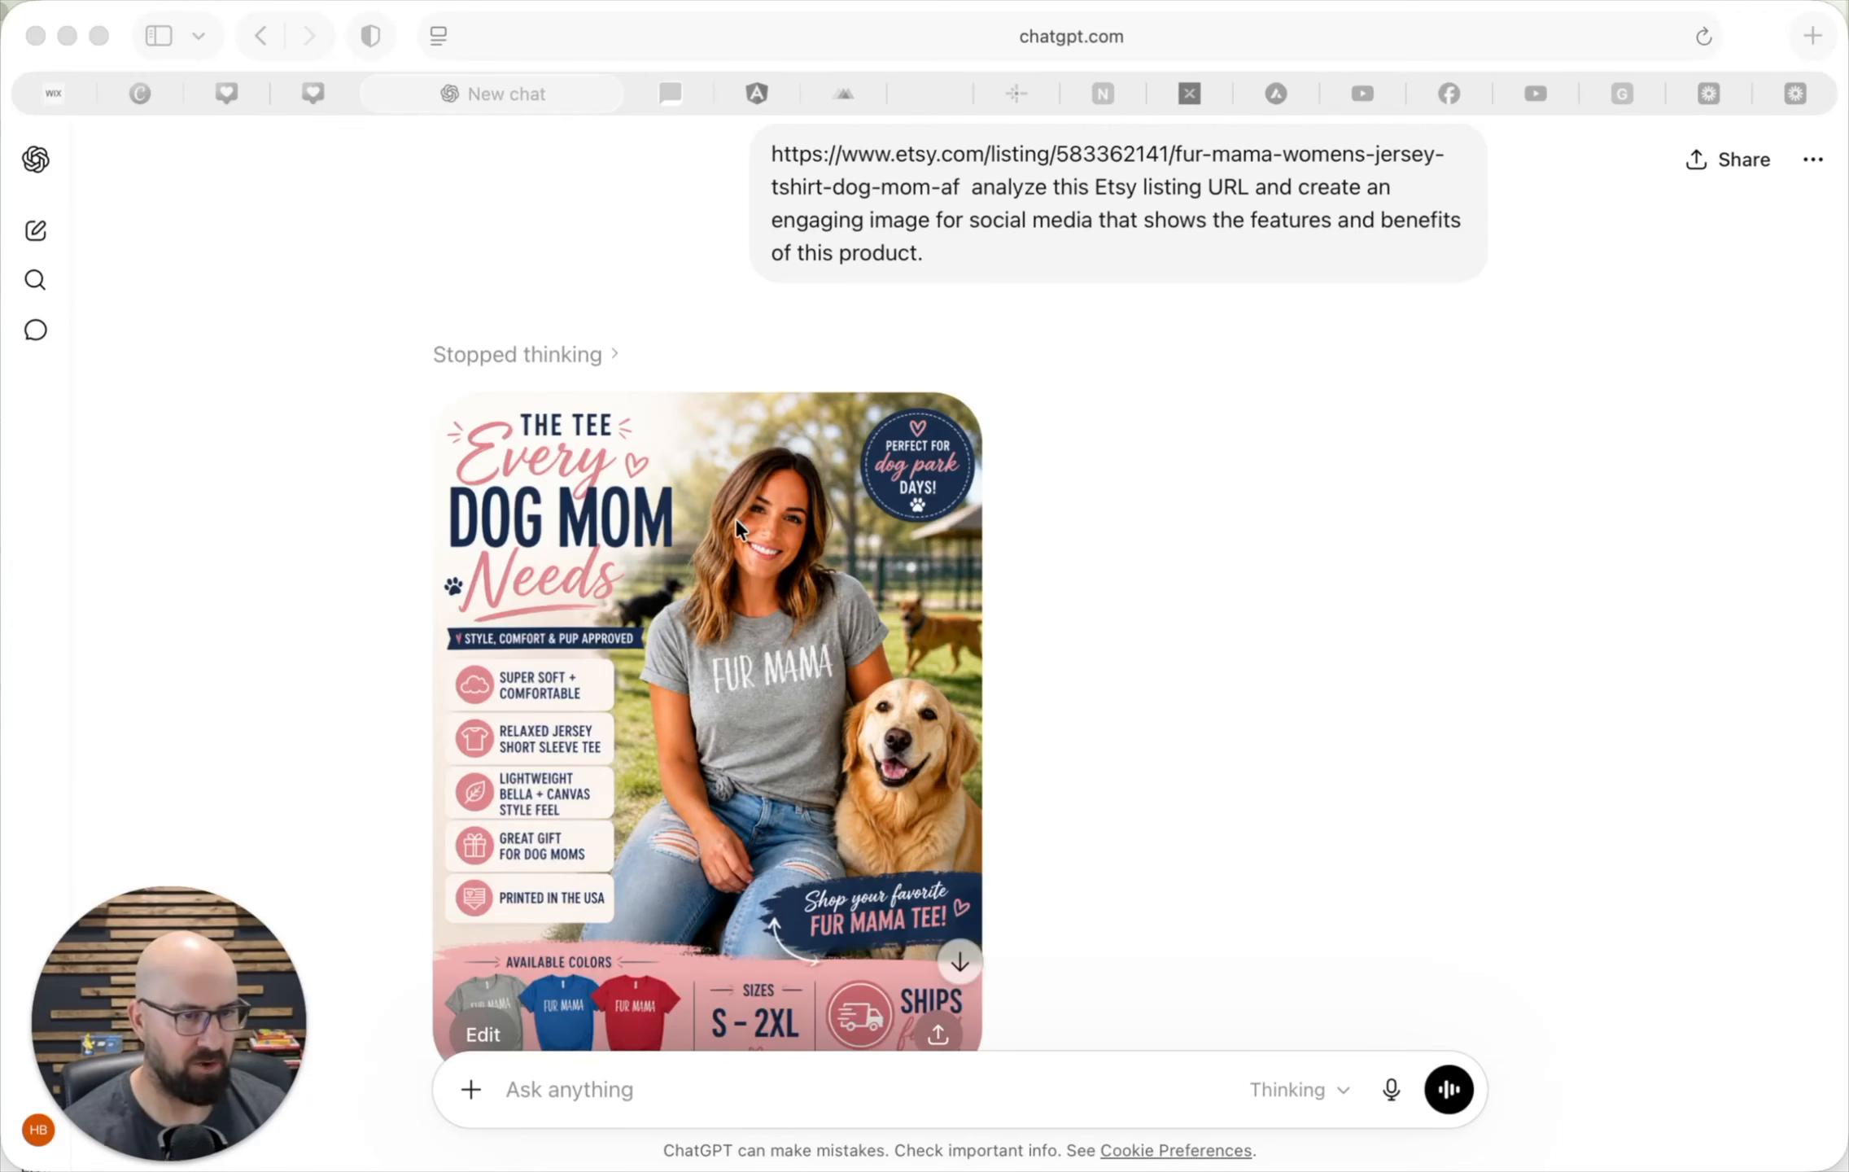
click(399, 580)
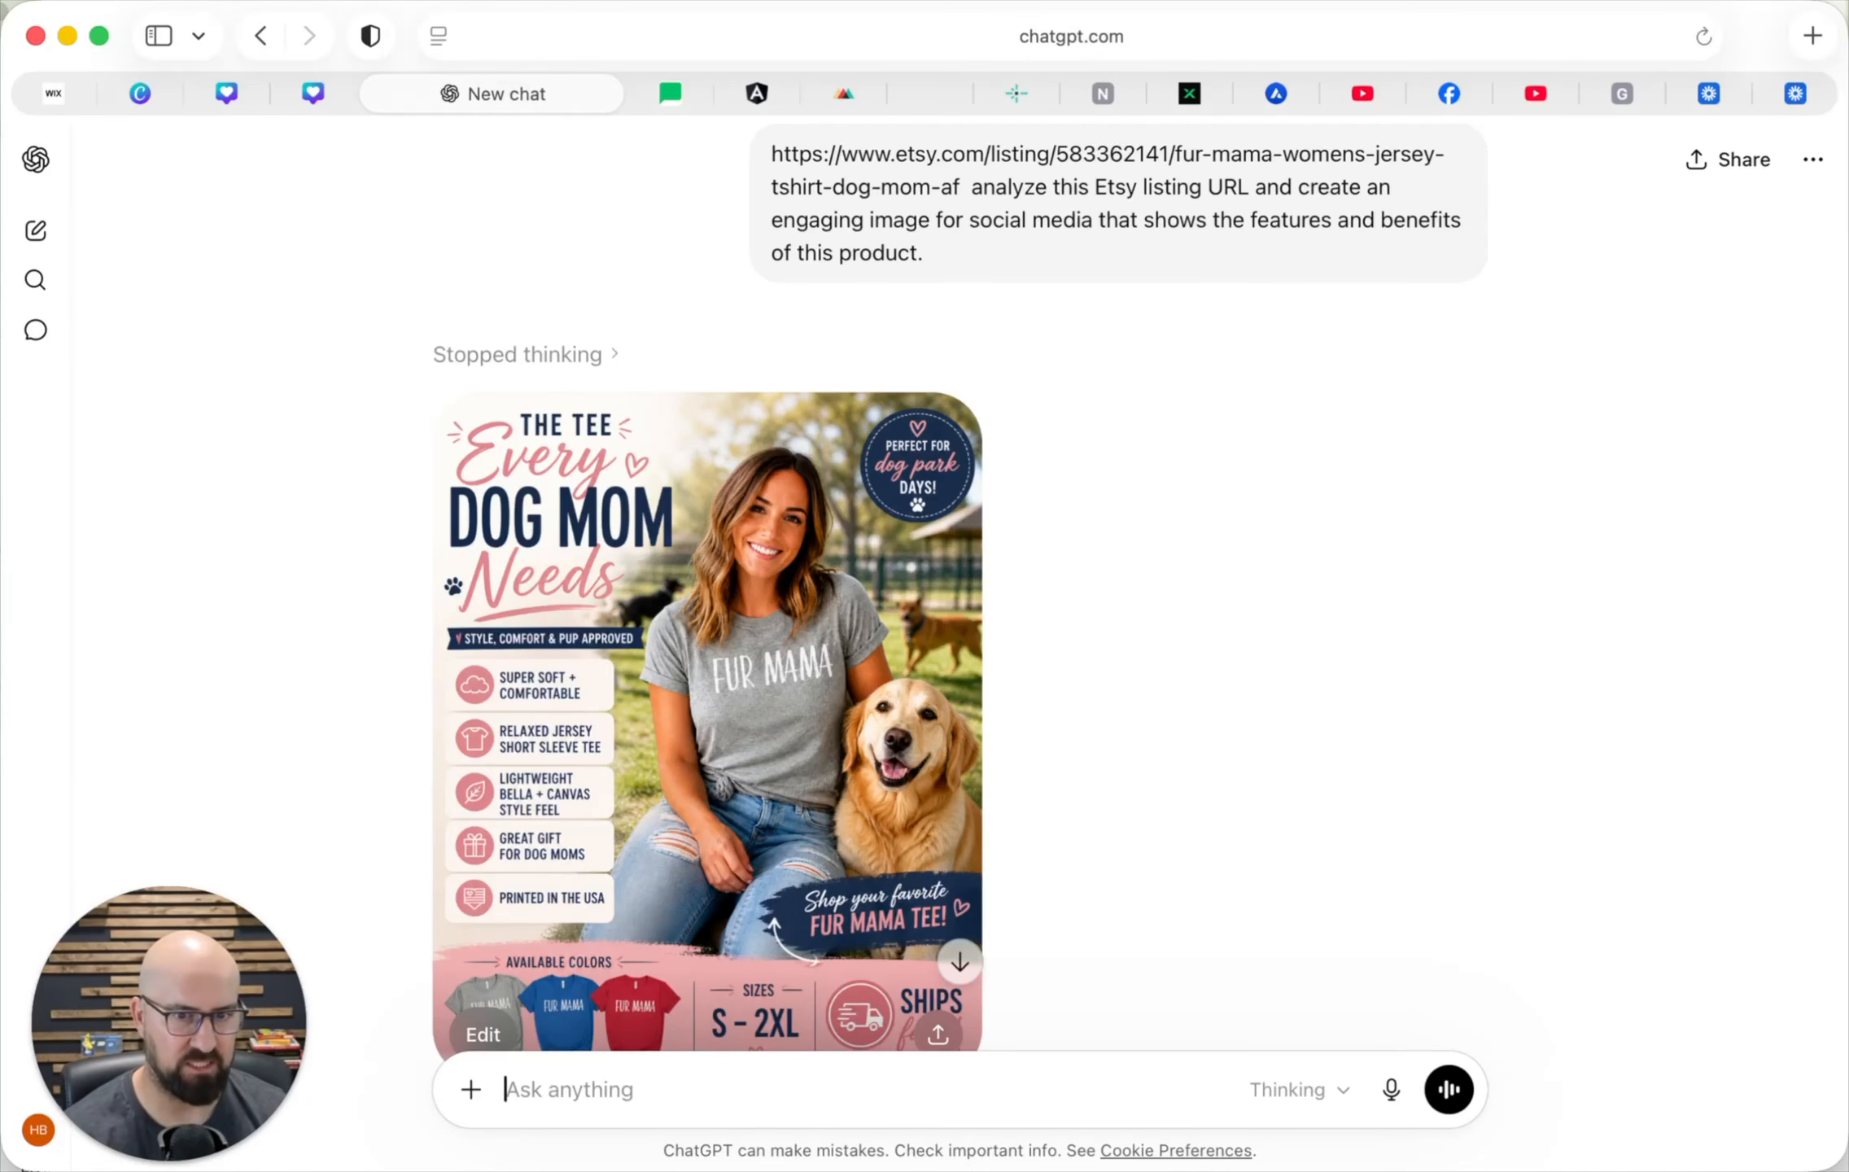
drag(677, 562, 0, 569)
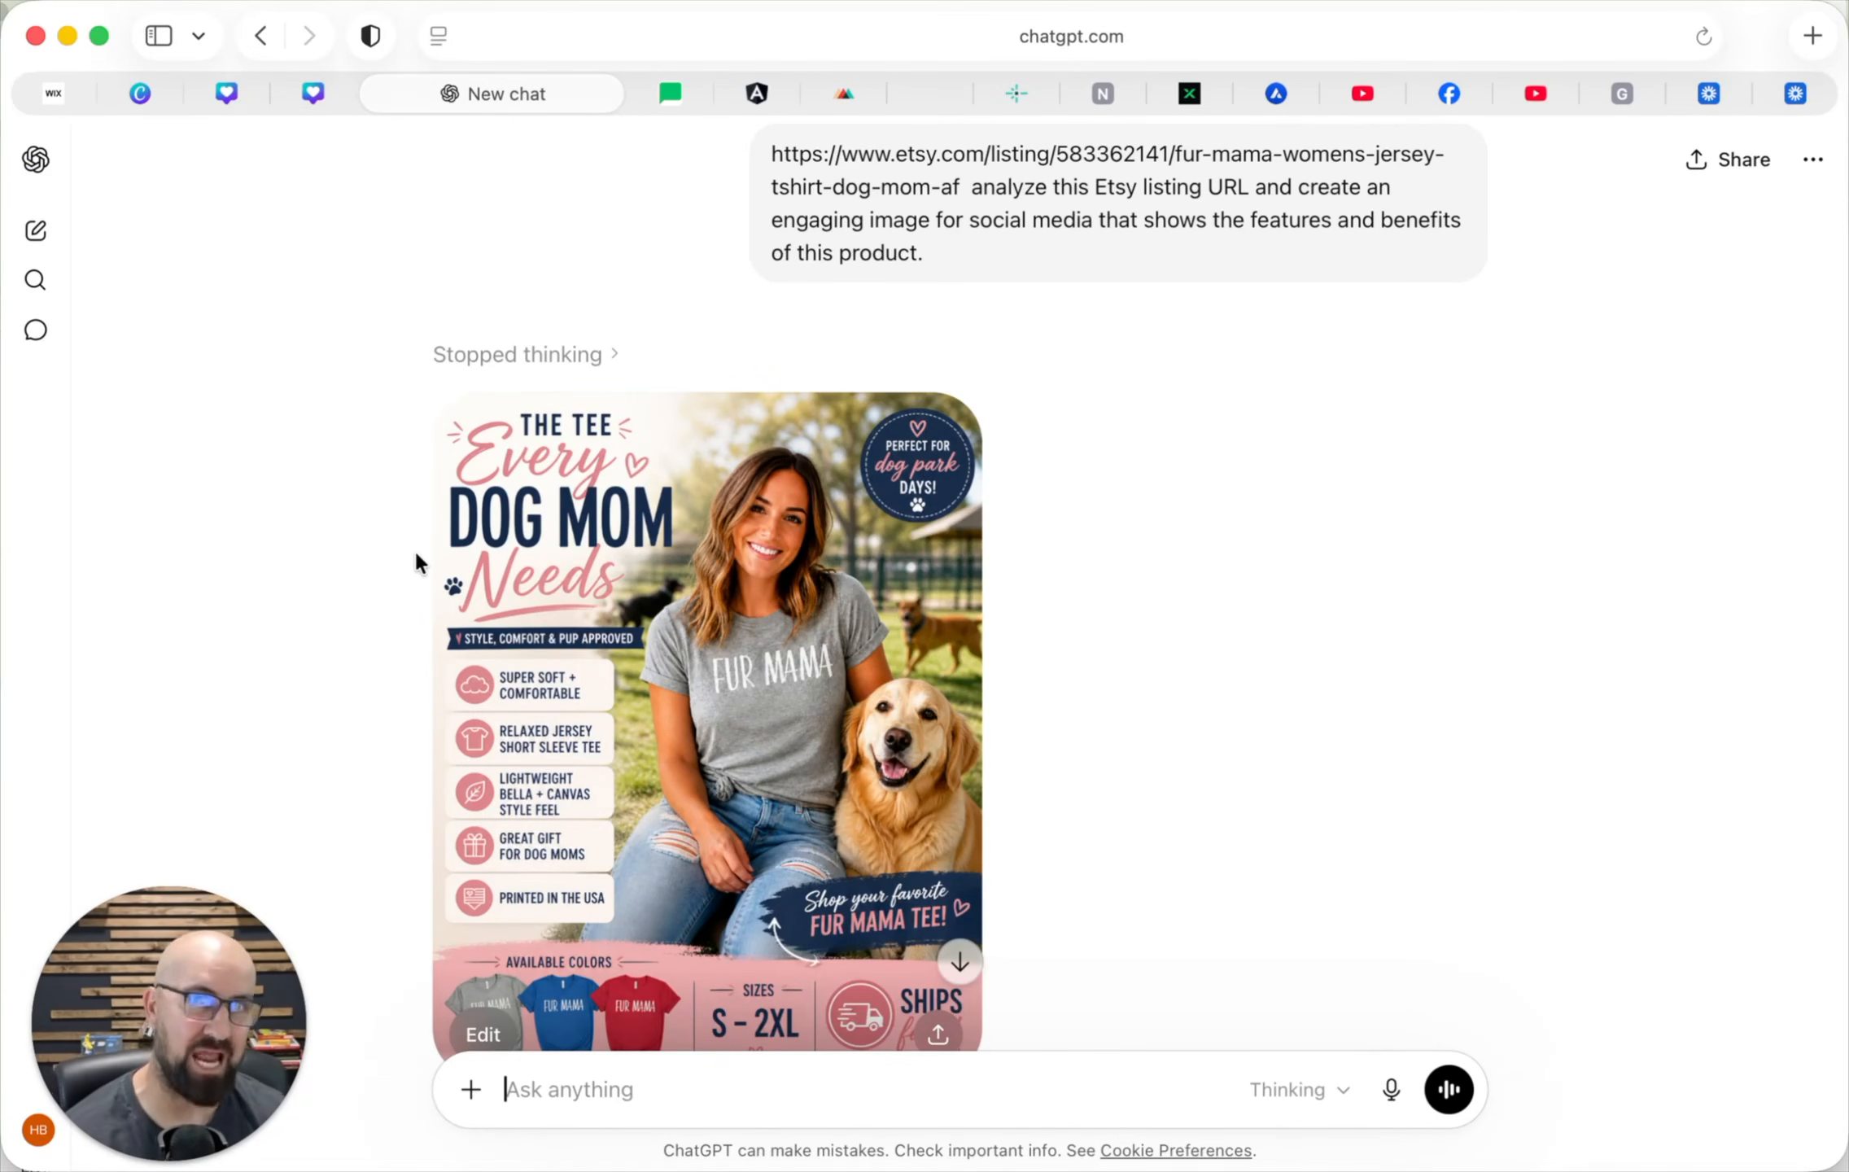
scroll(843, 678, down, 2)
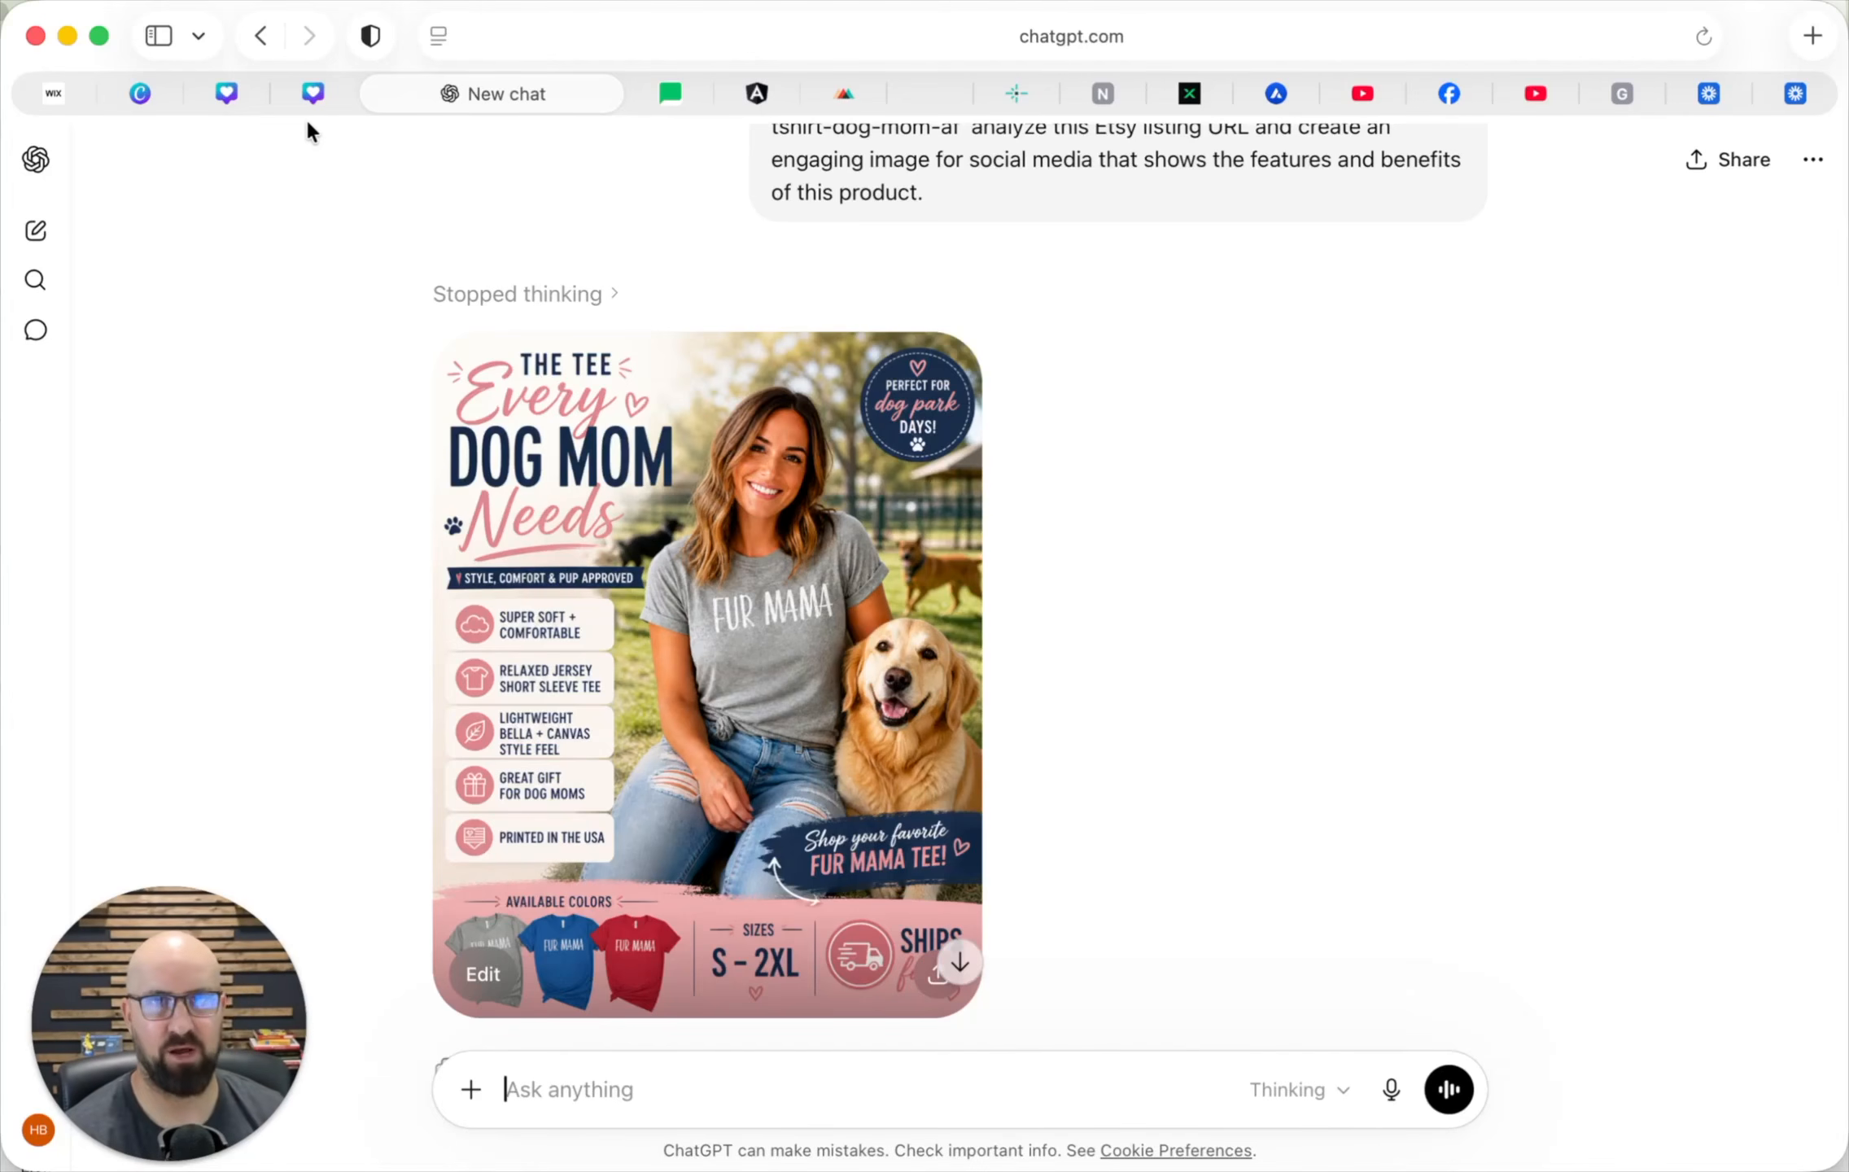
Step: Switch to the blank Facebook Post design in Canva, place the dog mom graphic on it and enlarge it to fill the page height
click(313, 94)
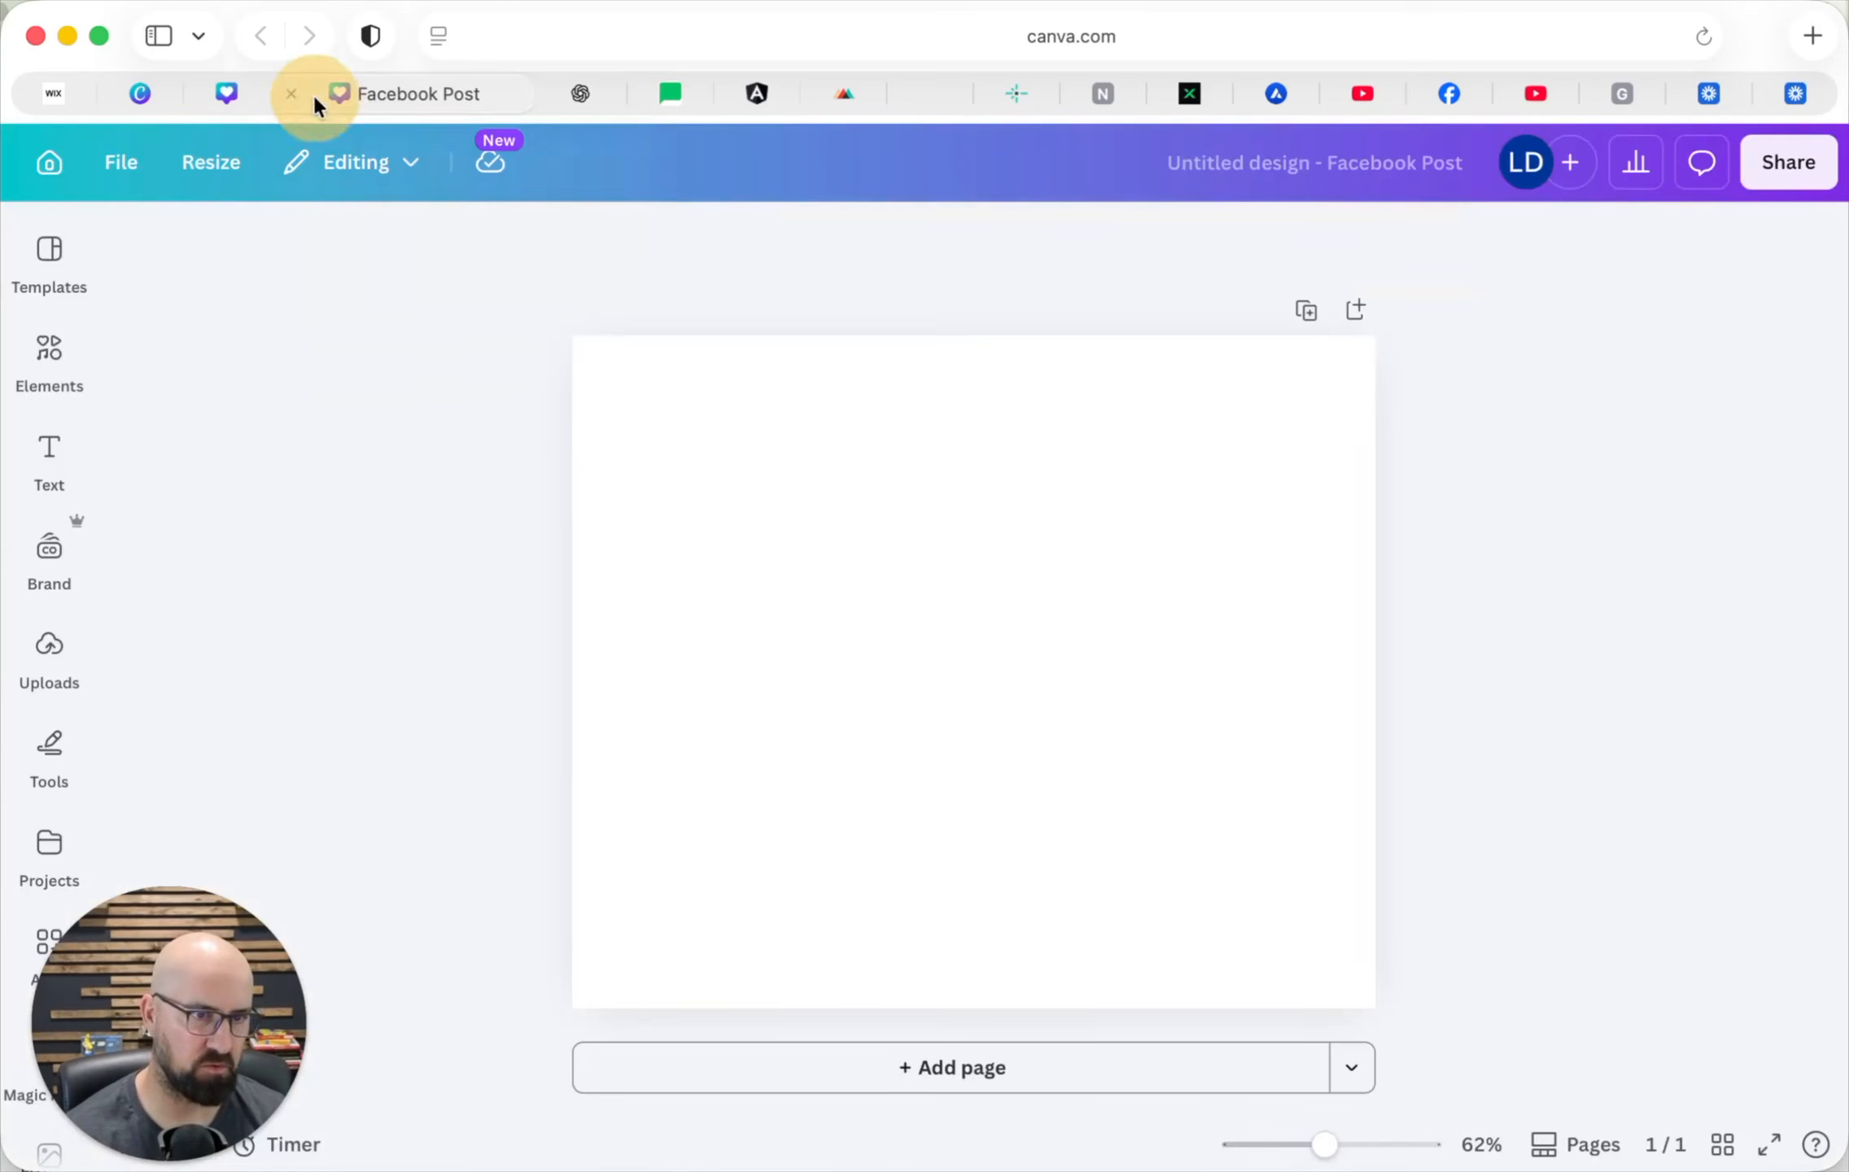
drag(1276, 374, 1078, 724)
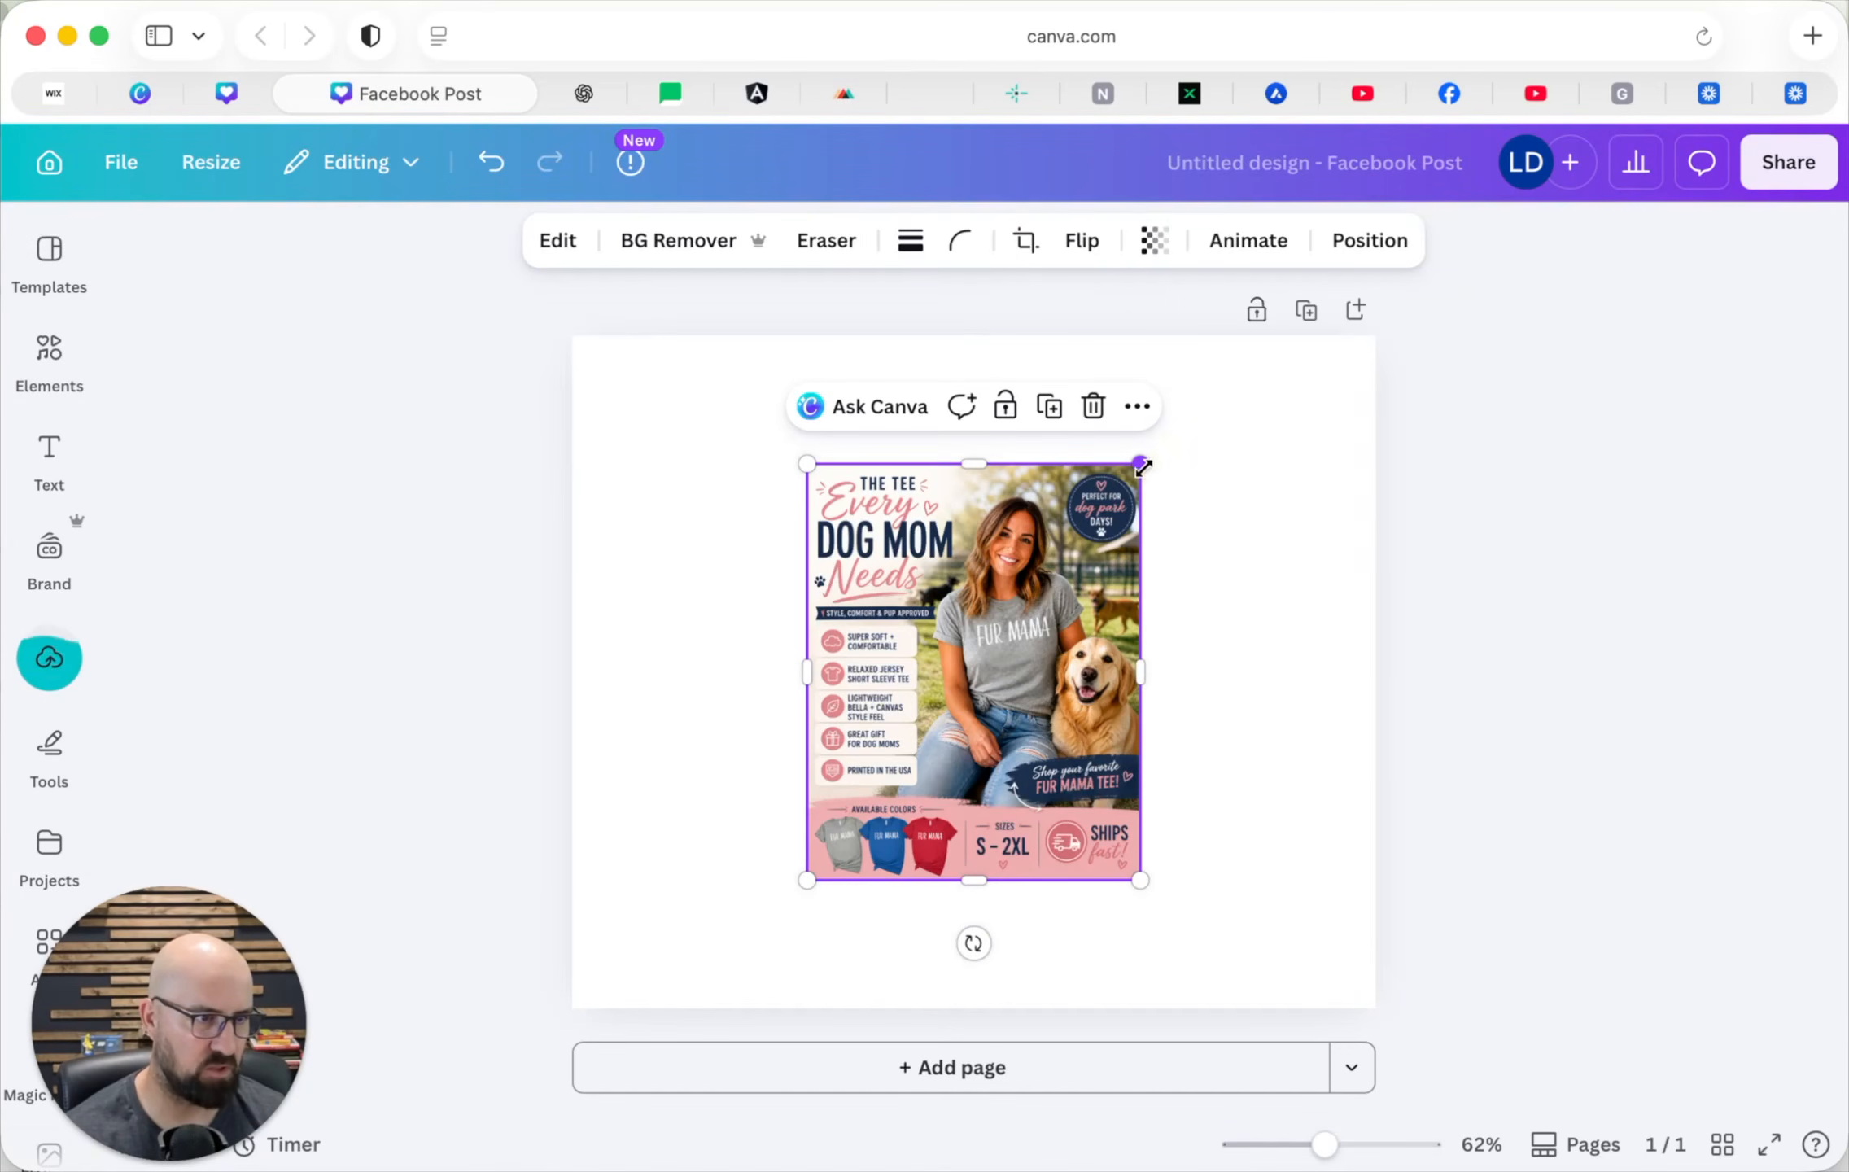
drag(1140, 464, 1326, 403)
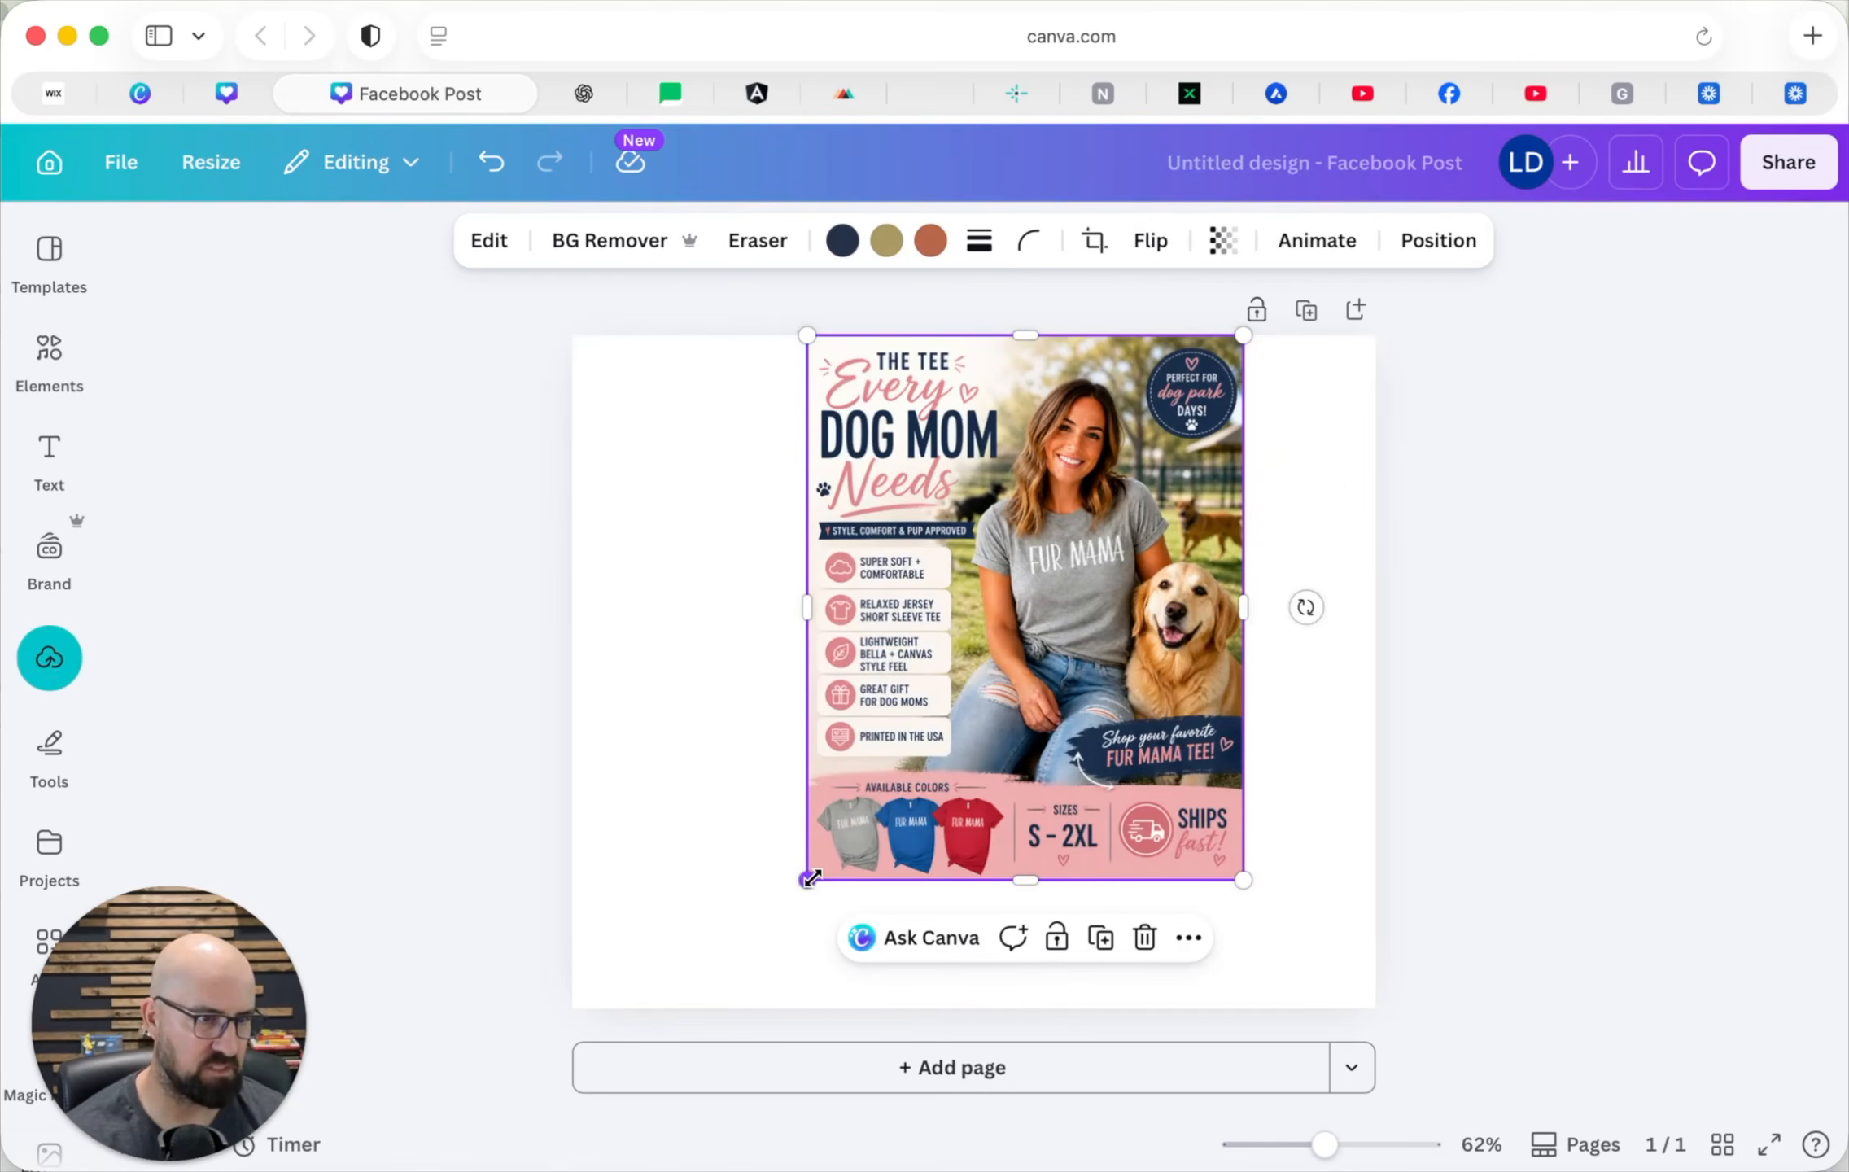
drag(800, 899, 705, 1007)
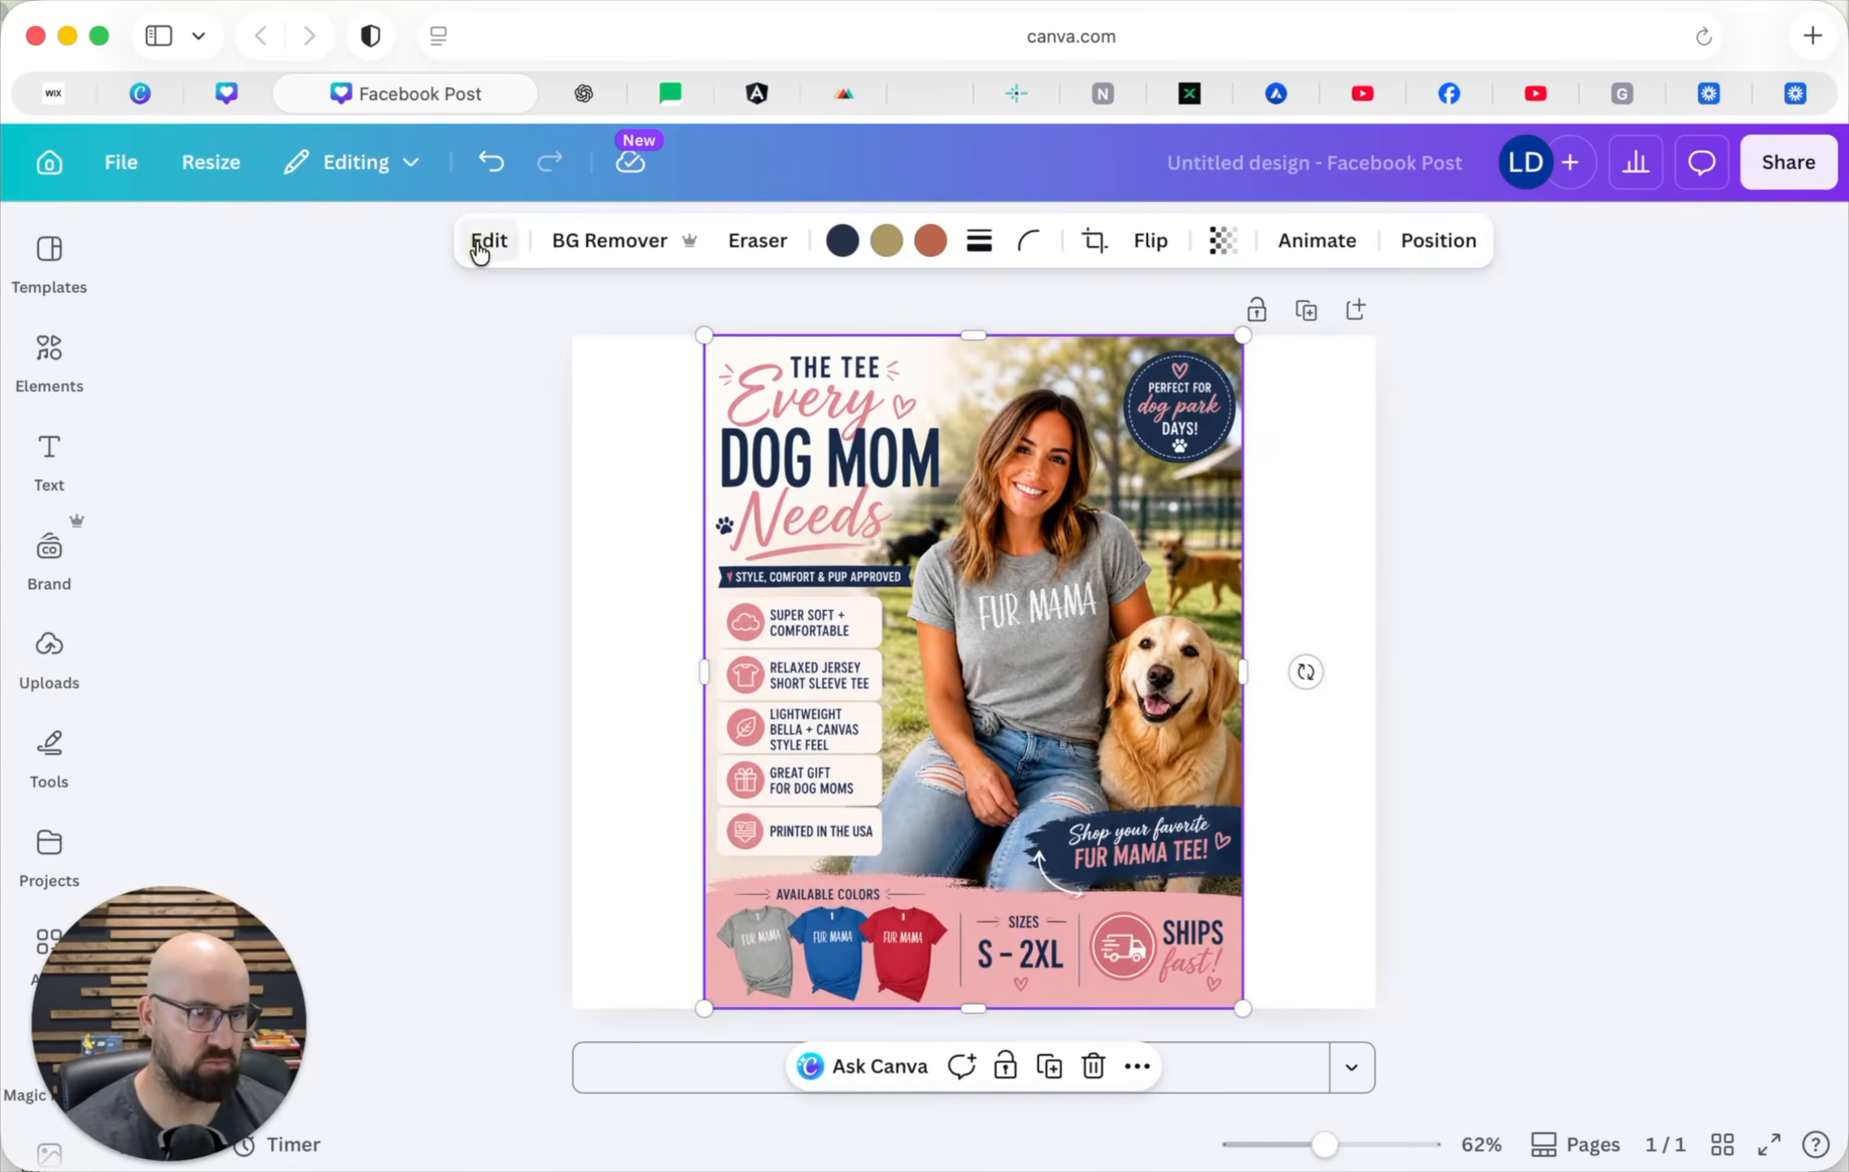
Step: Convert the flat dog mom graphic into separately editable text and image elements and clear the selection
click(484, 243)
click(289, 609)
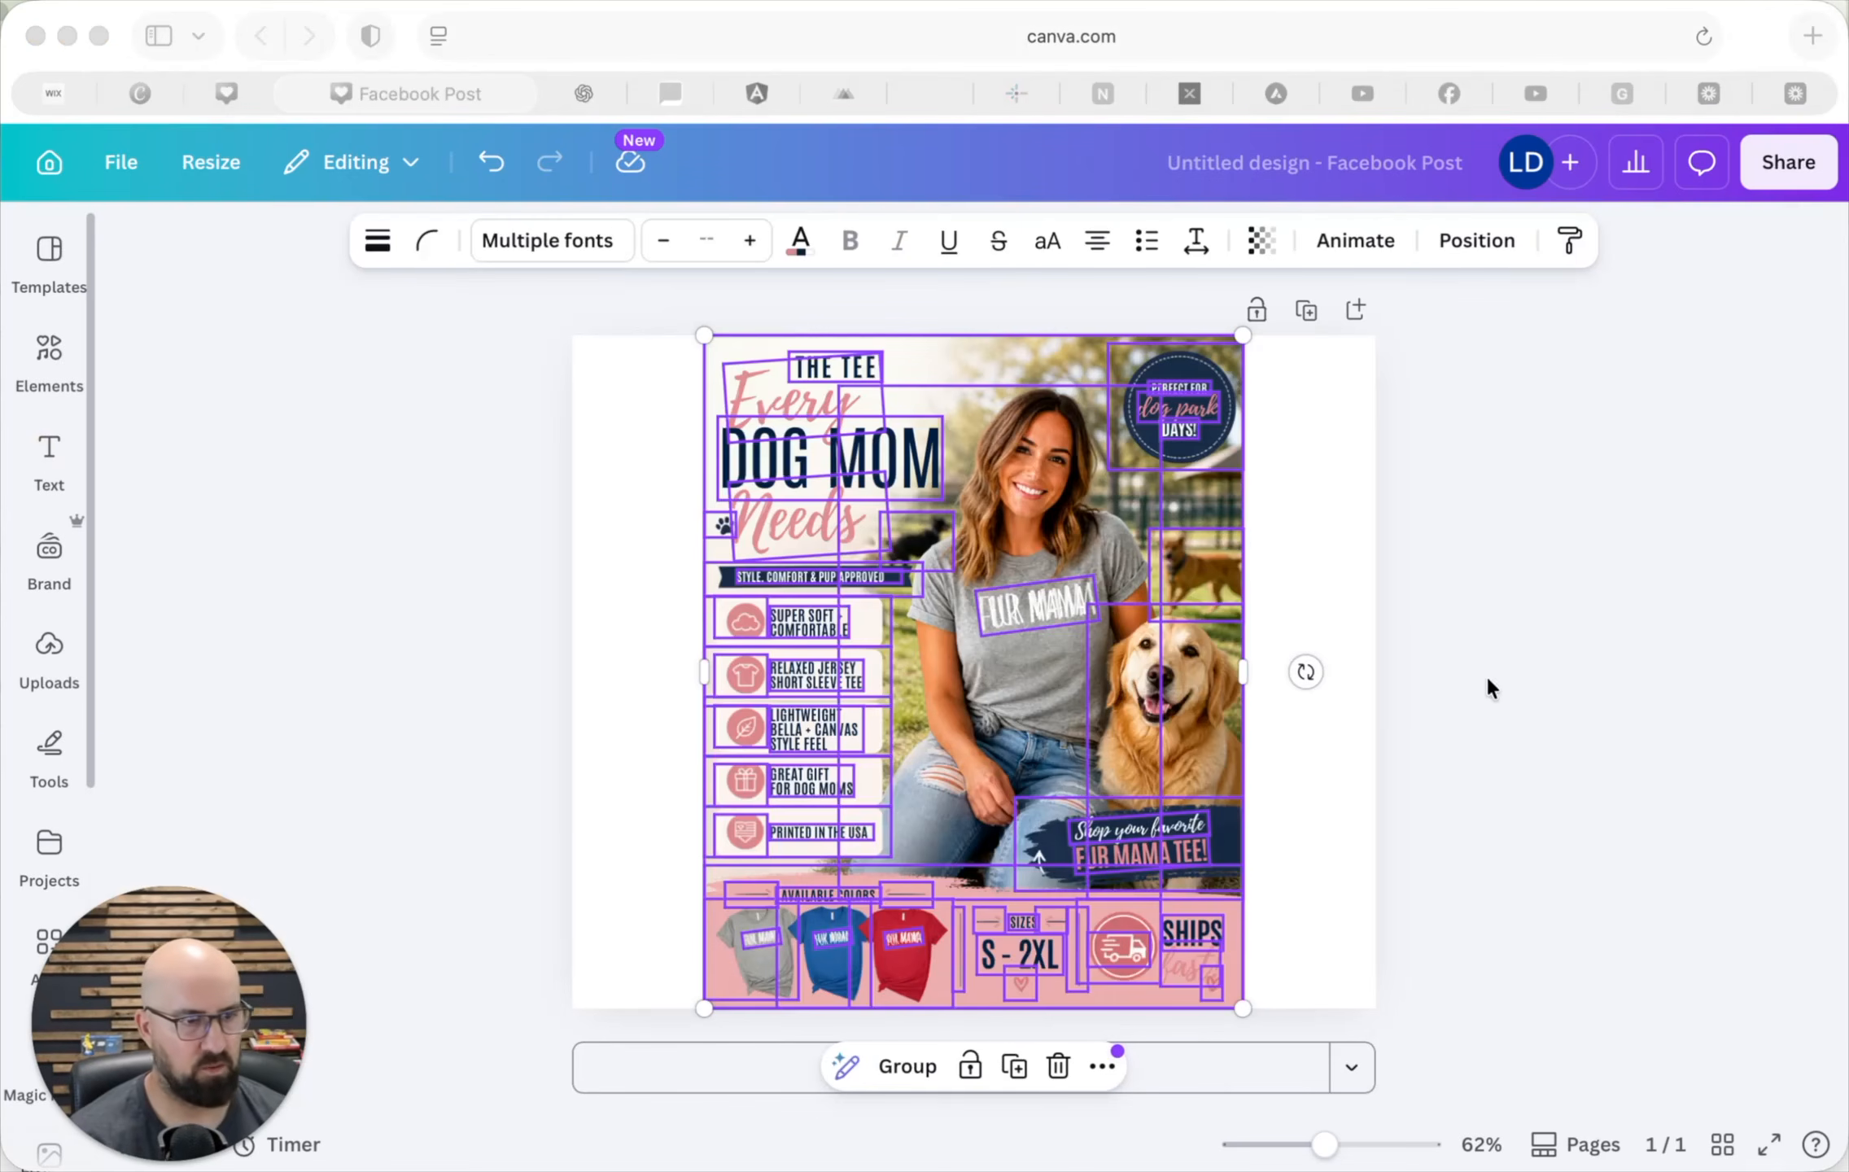
click(1535, 692)
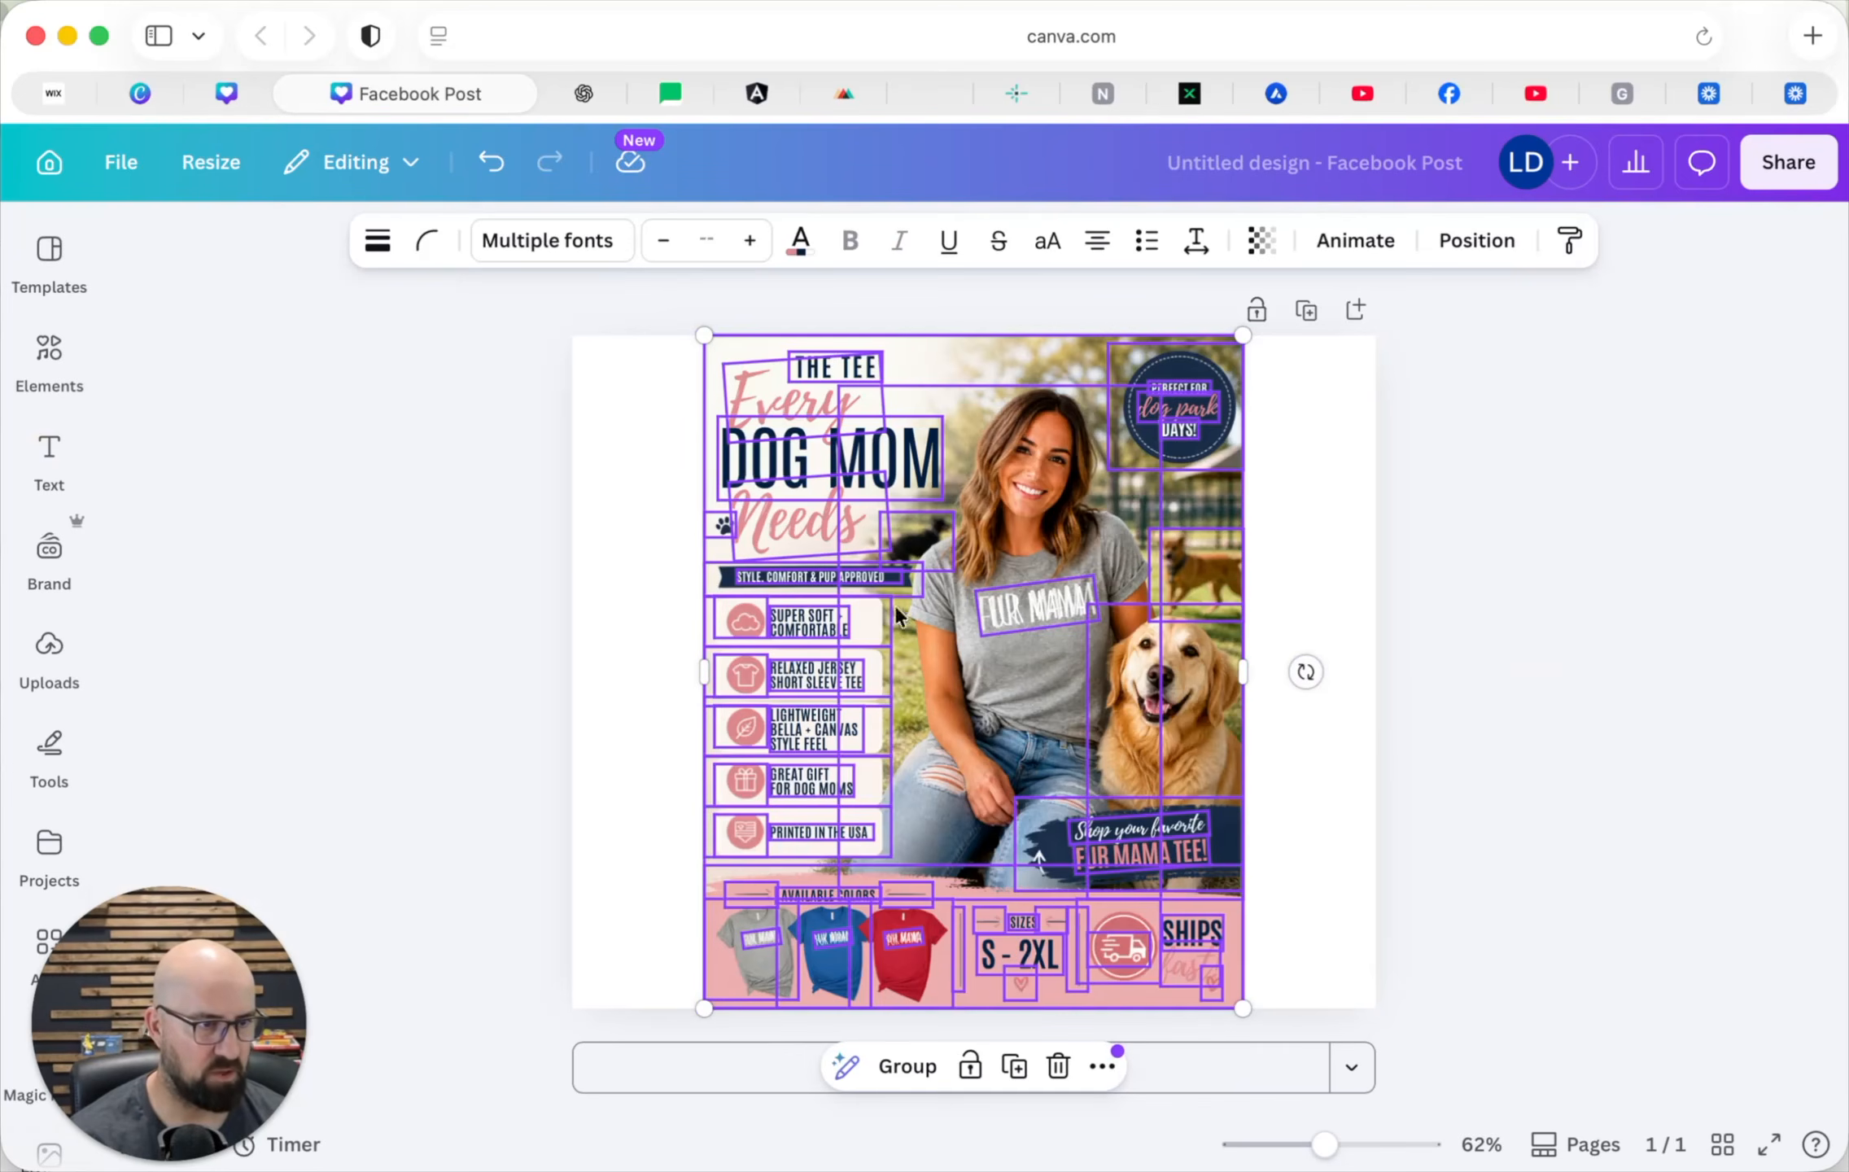
click(1253, 765)
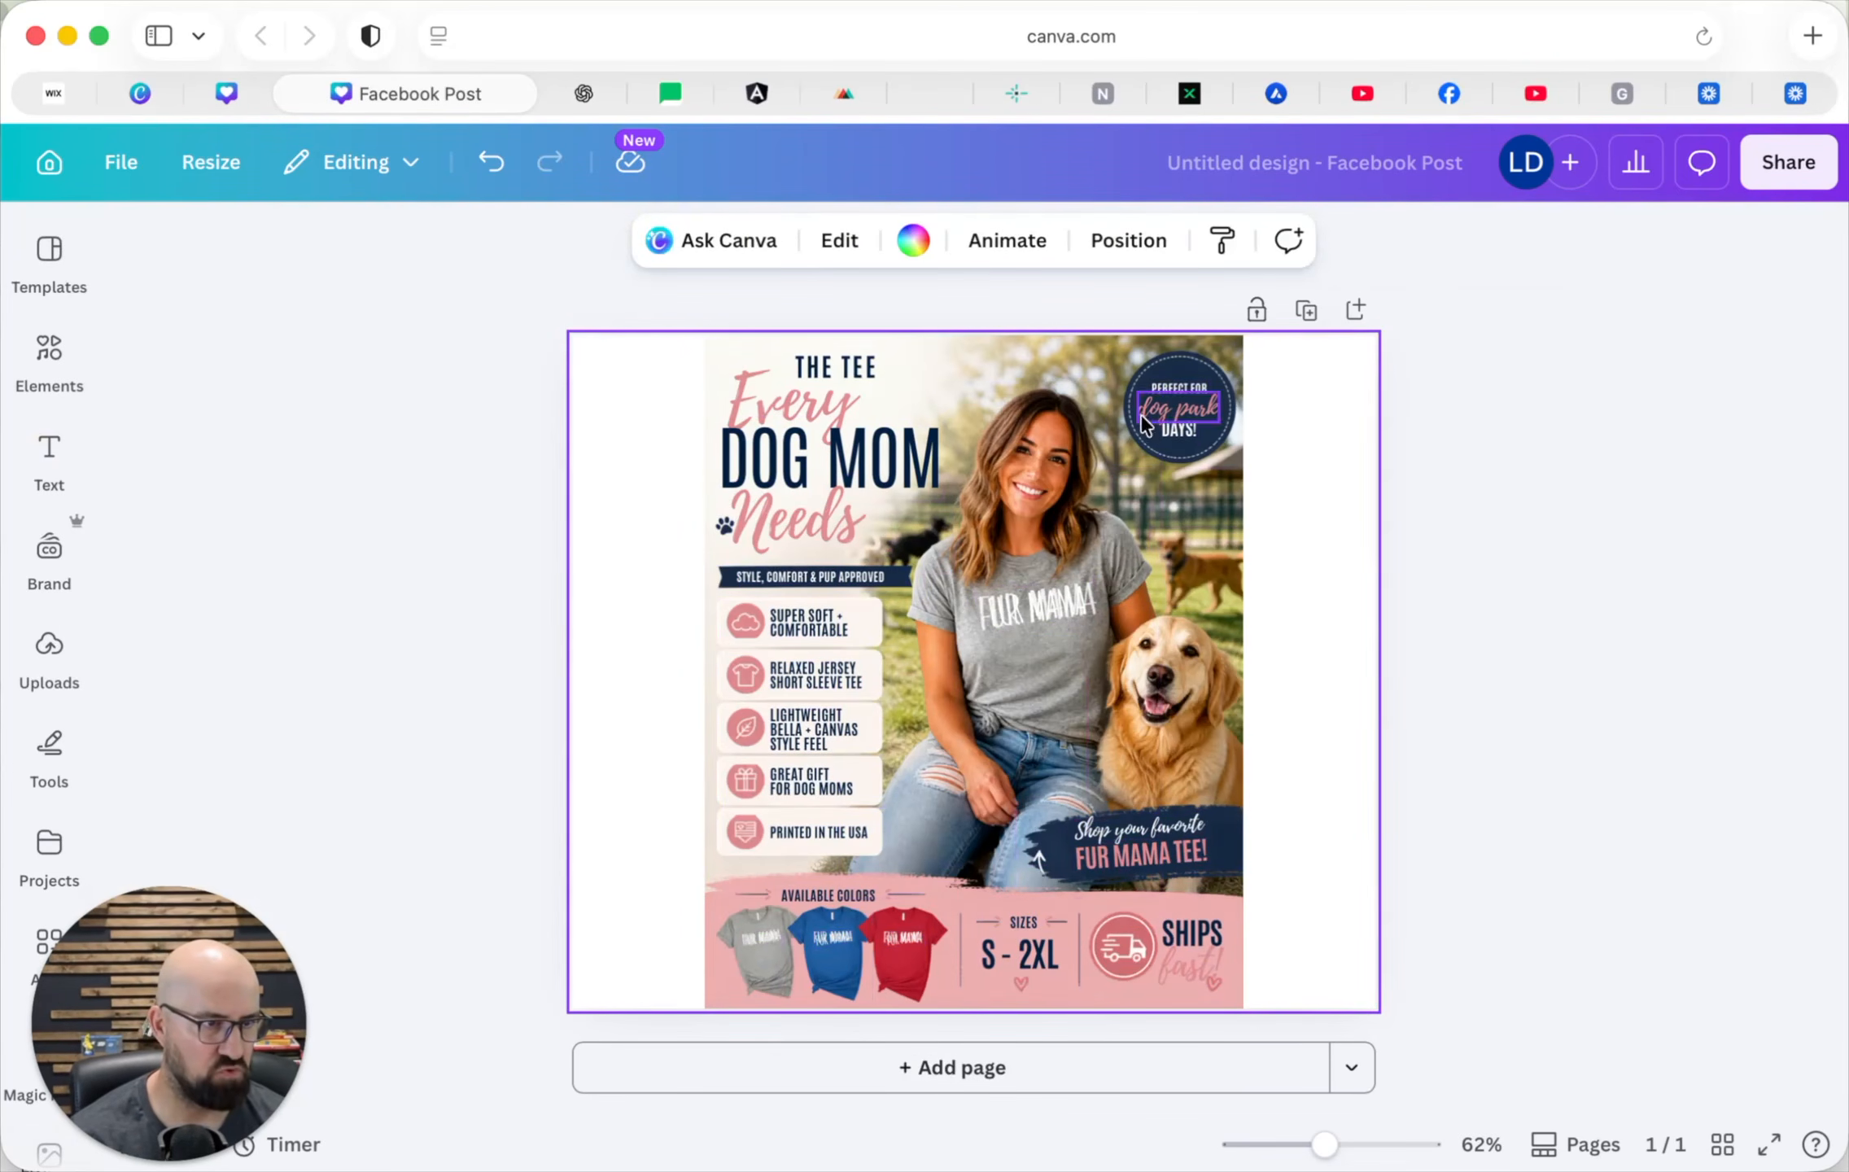
Step: Move the duplicate FUR MAMA lettering off the woman's shirt onto the blank area beside the graphic and shift the dog image slightly
mouse_move(1326, 1146)
mouse_down()
mouse_move(1358, 1147)
mouse_move(1341, 1146)
mouse_up()
click(1106, 687)
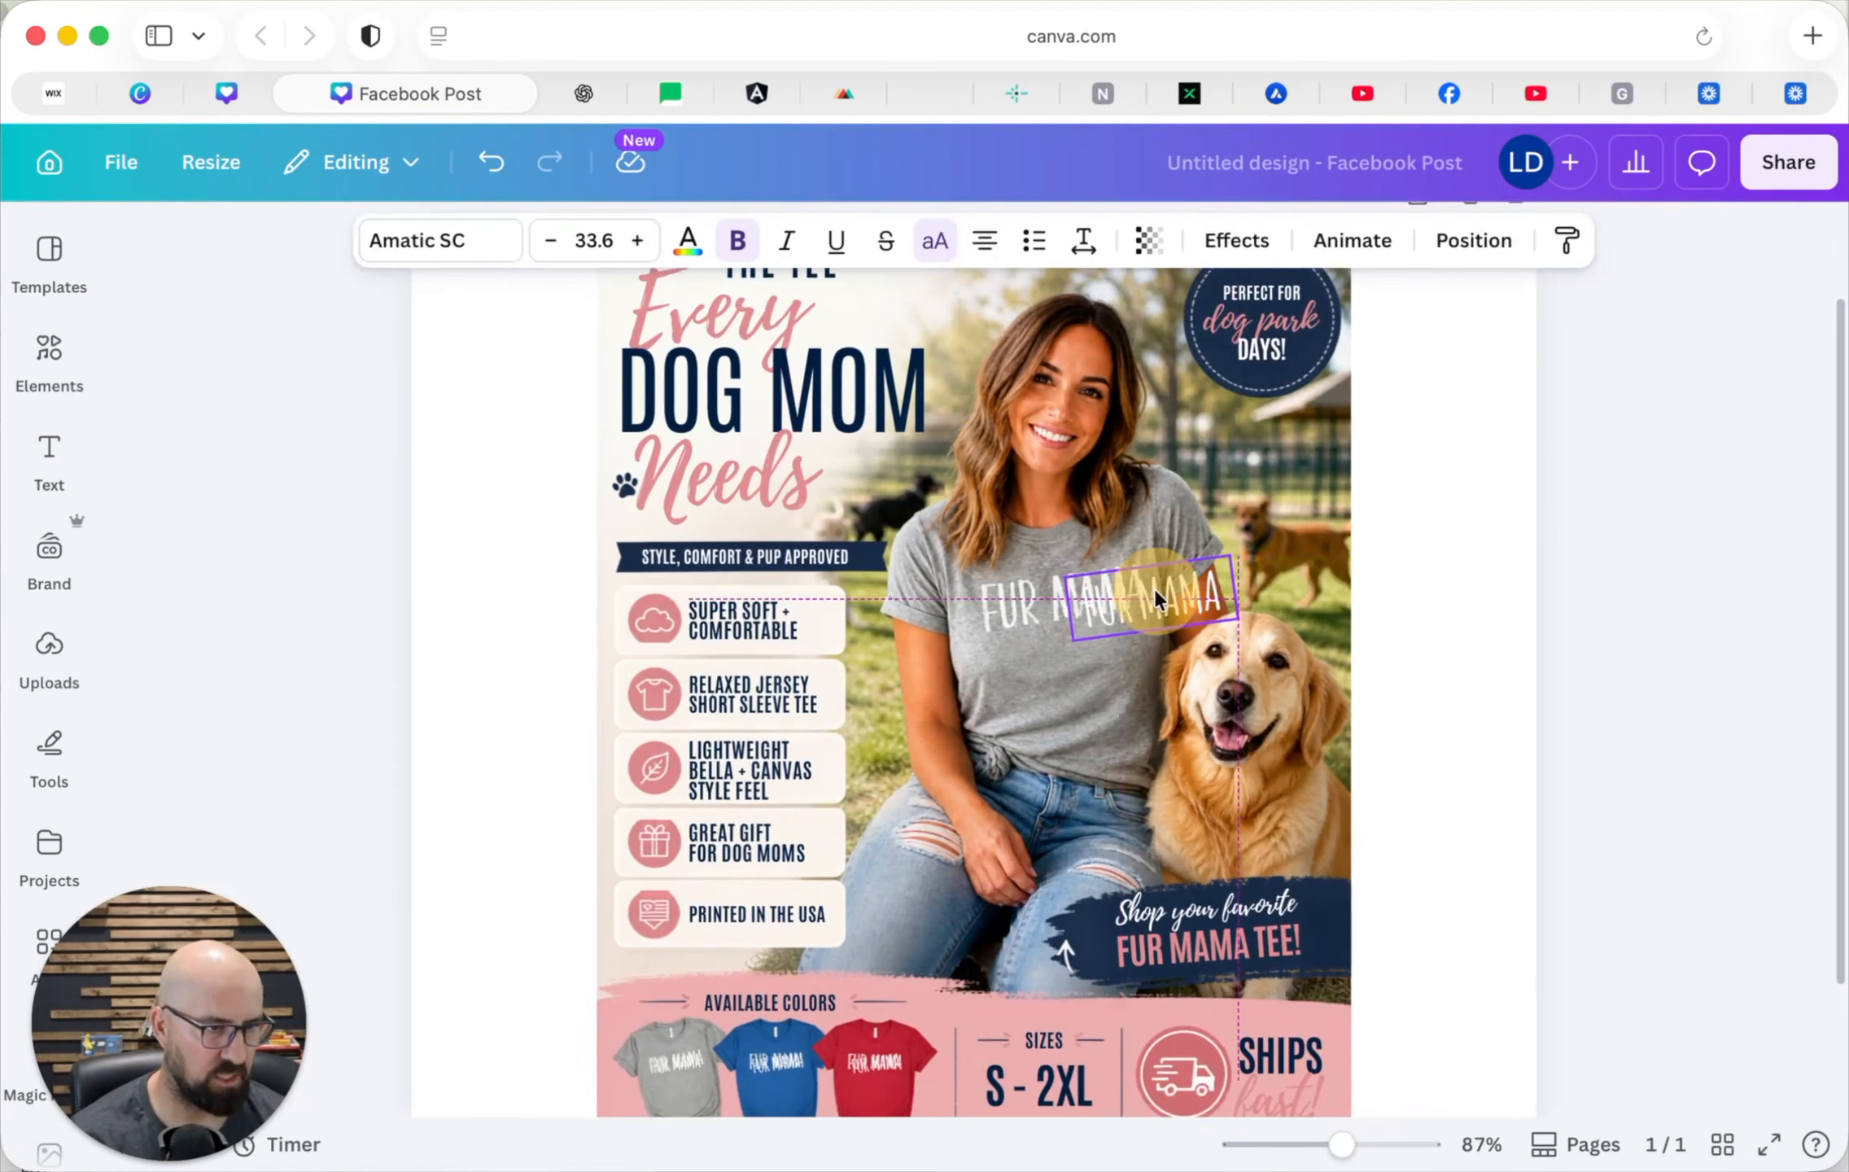
drag(1107, 688, 1512, 609)
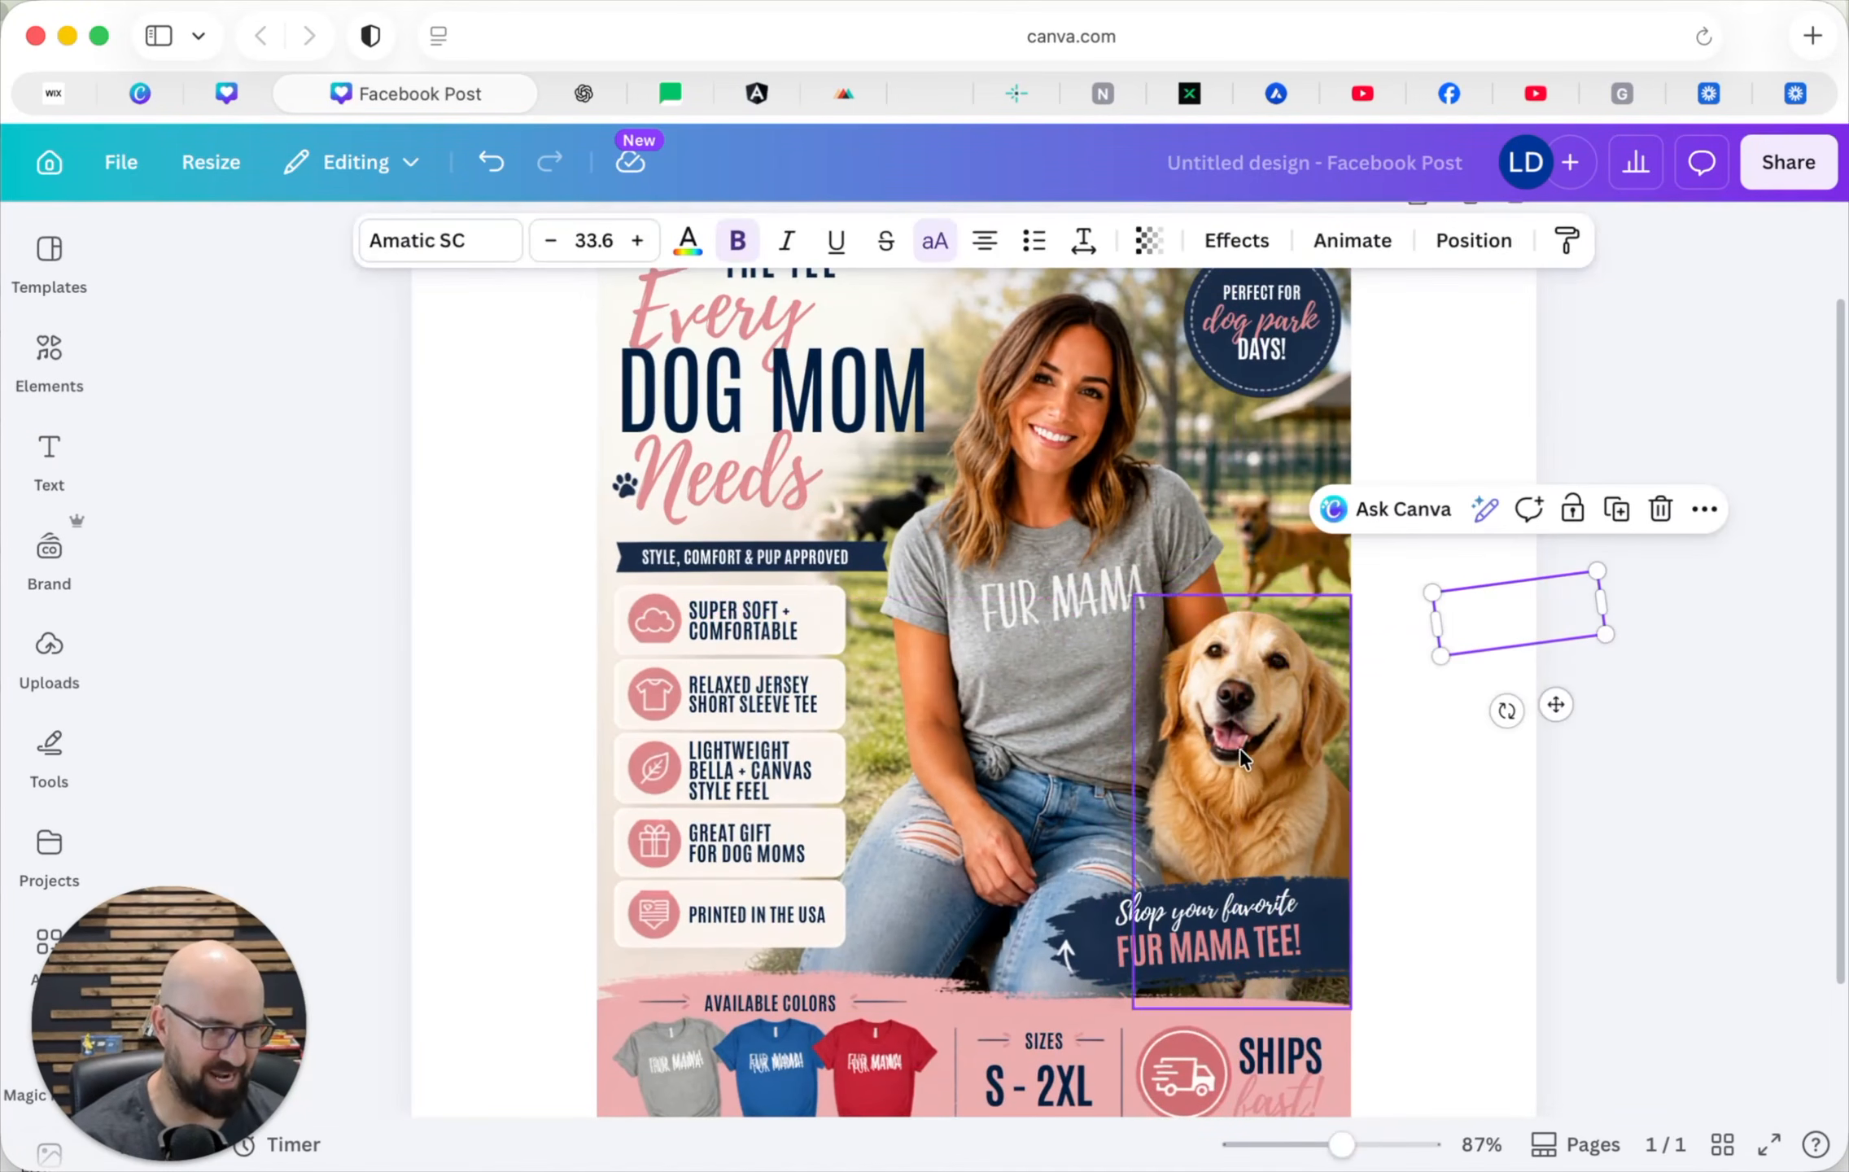
mouse_move(1260, 759)
mouse_down()
mouse_move(1107, 688)
mouse_move(1115, 708)
mouse_move(1256, 755)
mouse_move(989, 822)
mouse_move(974, 842)
mouse_move(1245, 745)
mouse_move(1261, 757)
mouse_up()
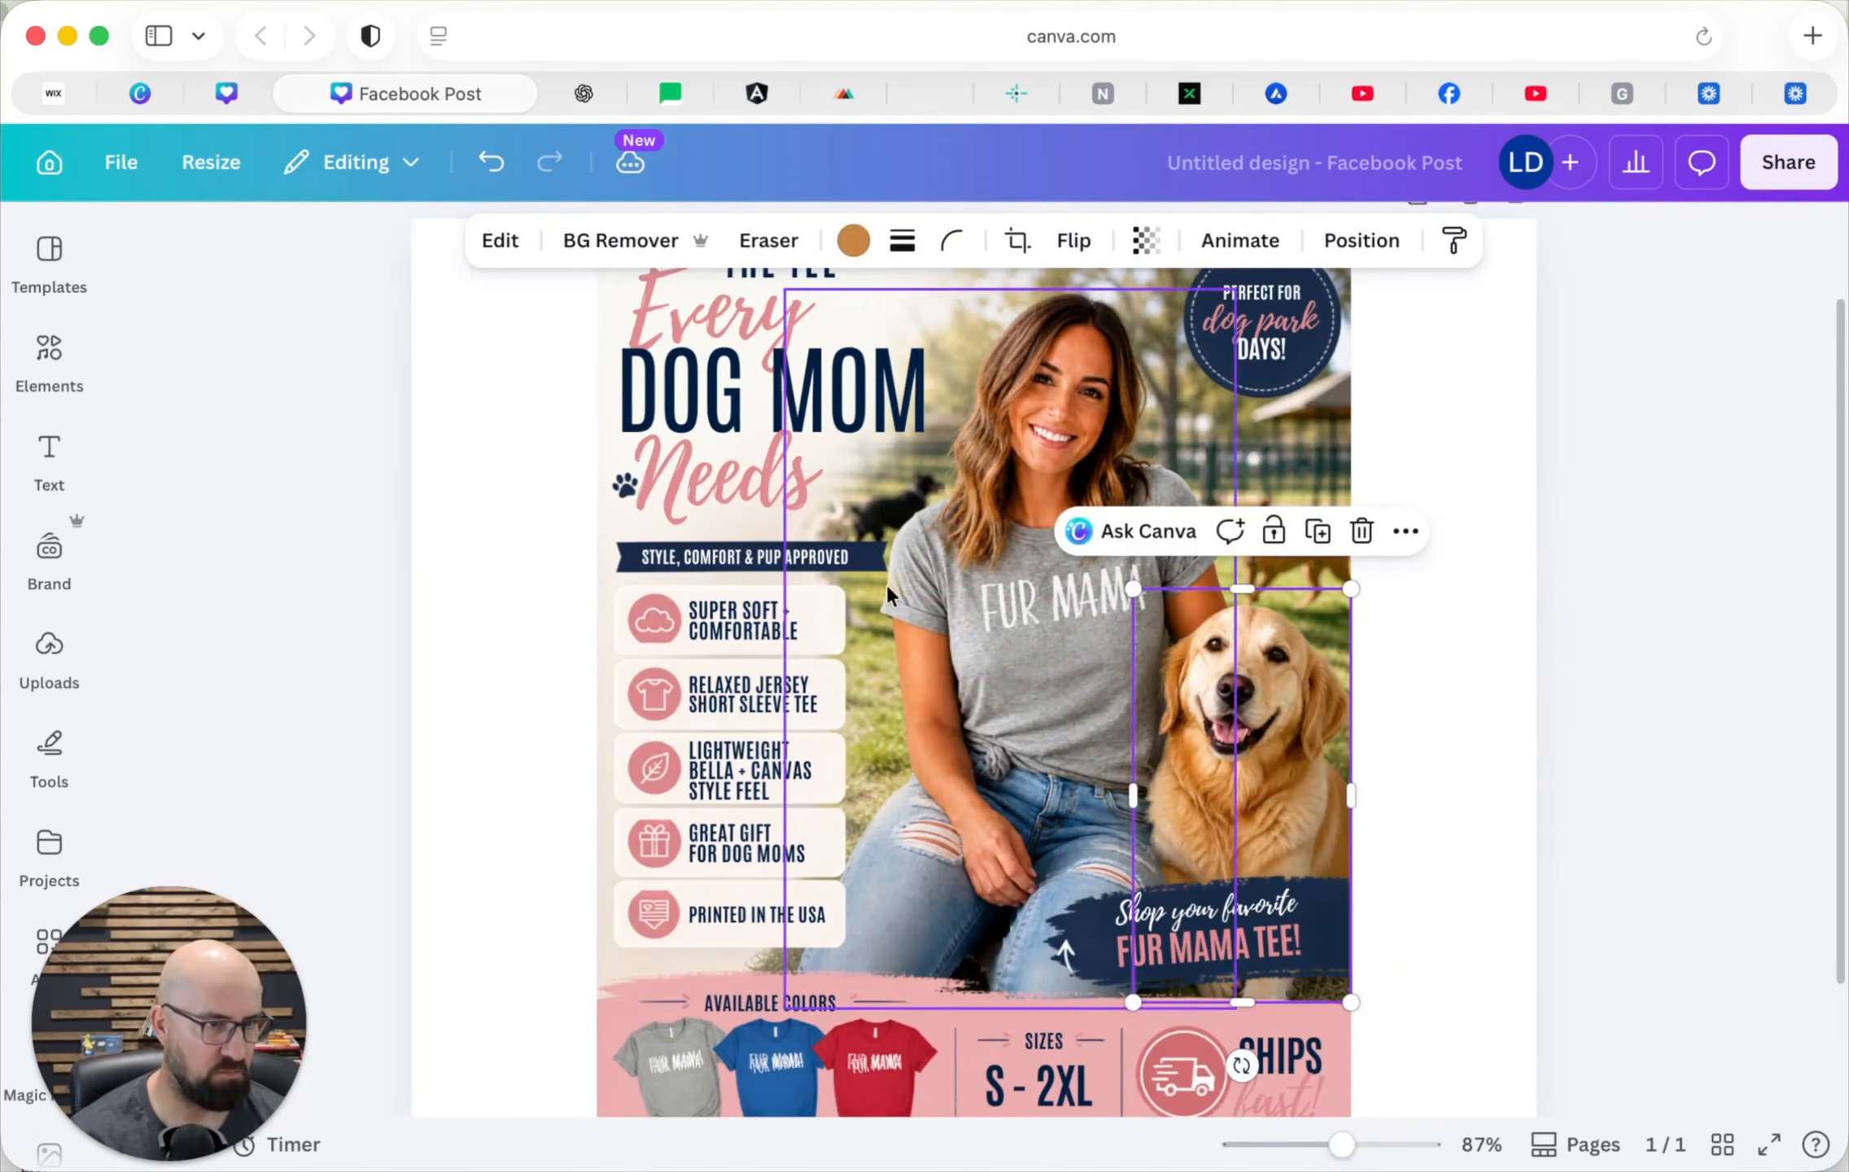
Step: Erase the word "Needs" from the script text below DOG MOM in the headline
click(704, 480)
click(710, 479)
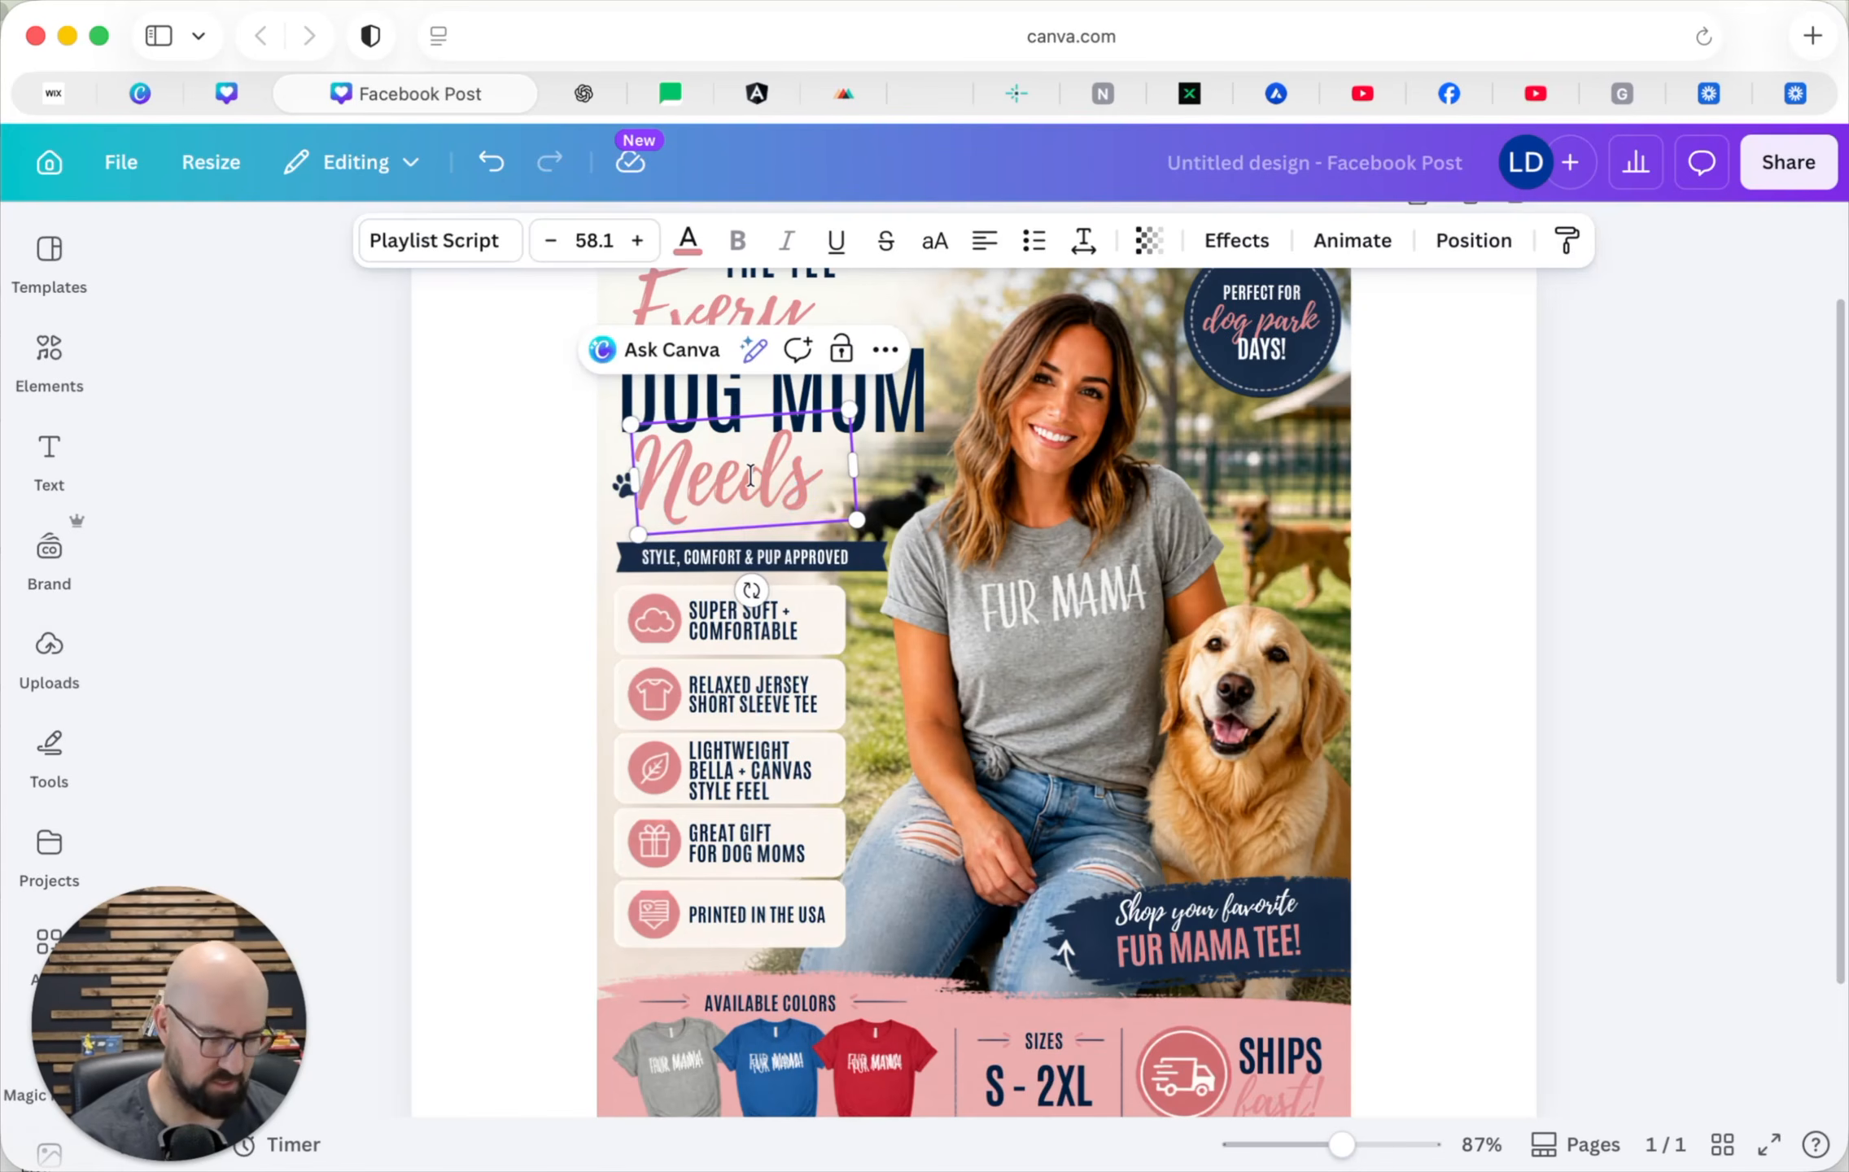
key(BackSpace)
key(BackSpace)
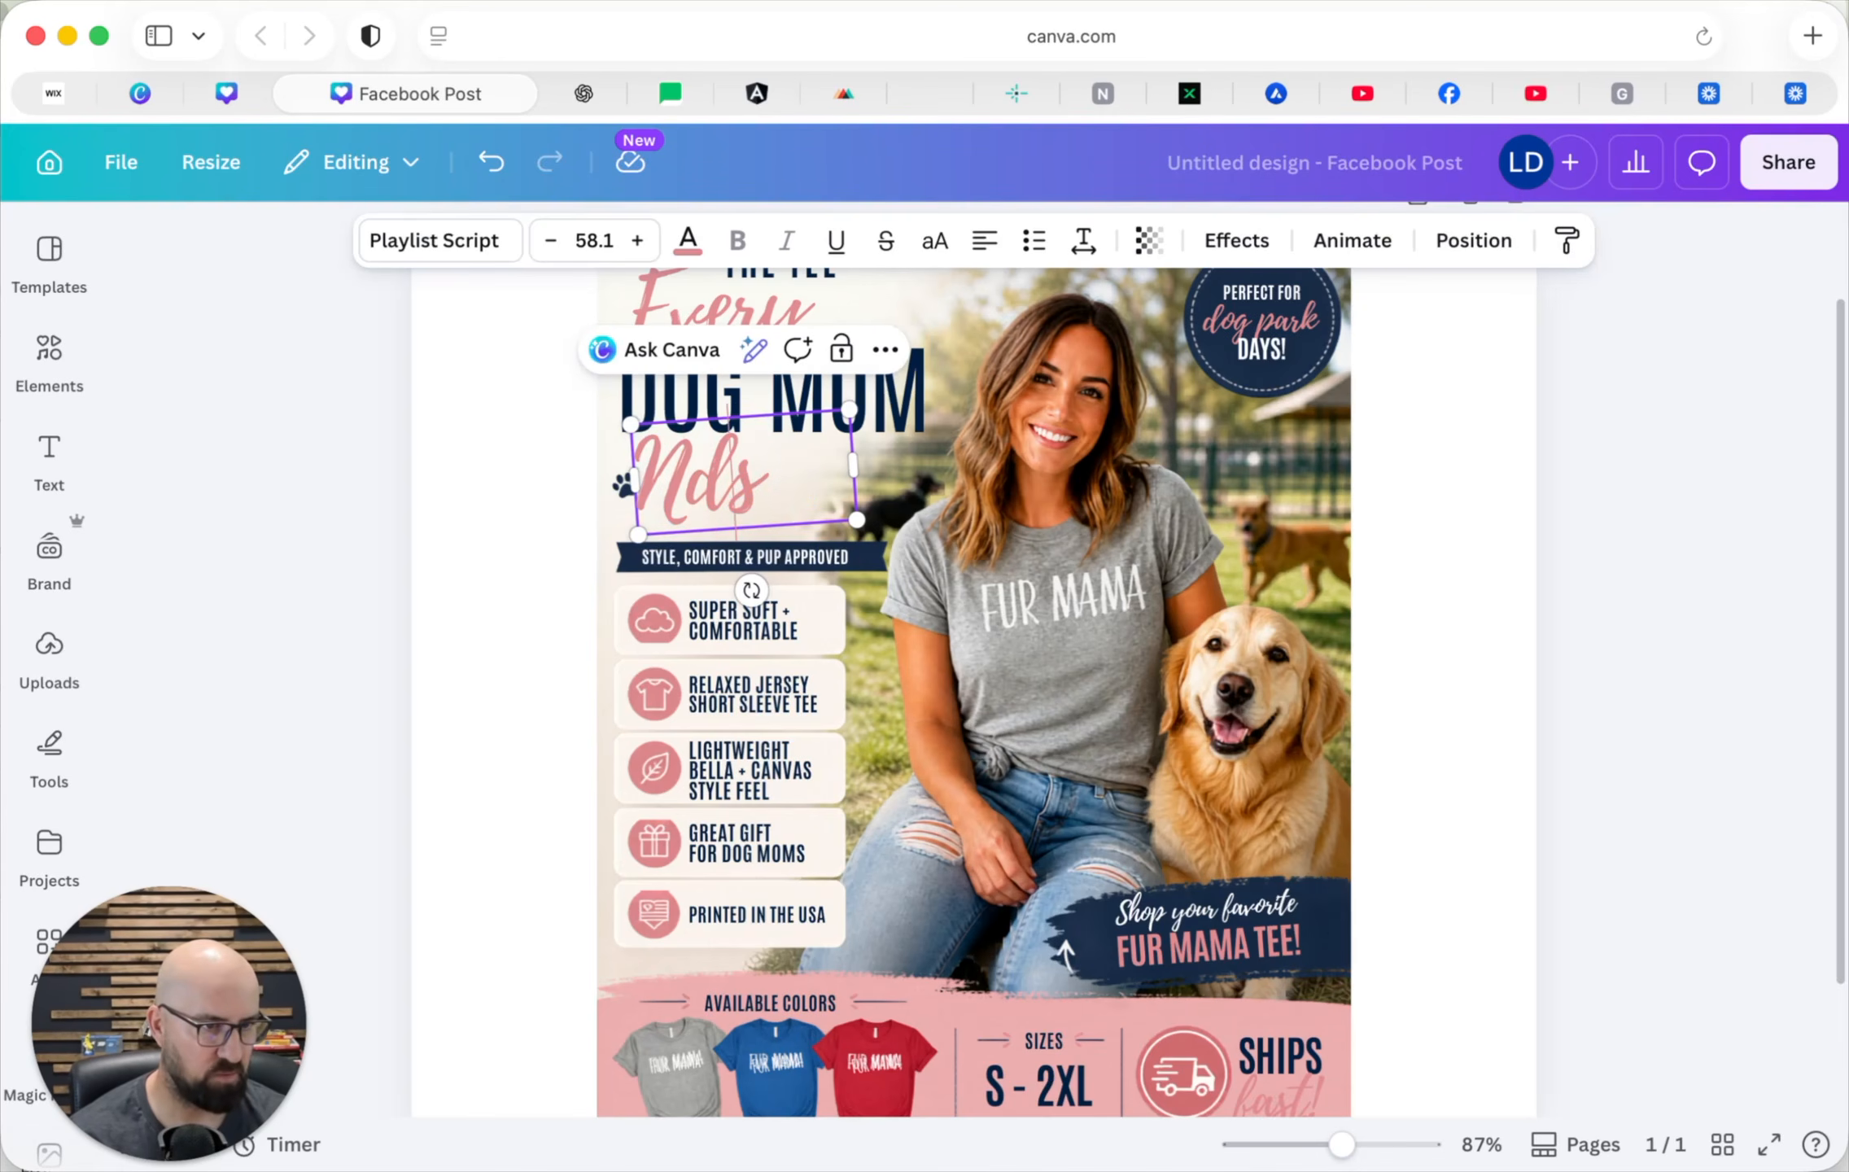
key(BackSpace)
key(BackSpace)
key(BackSpace)
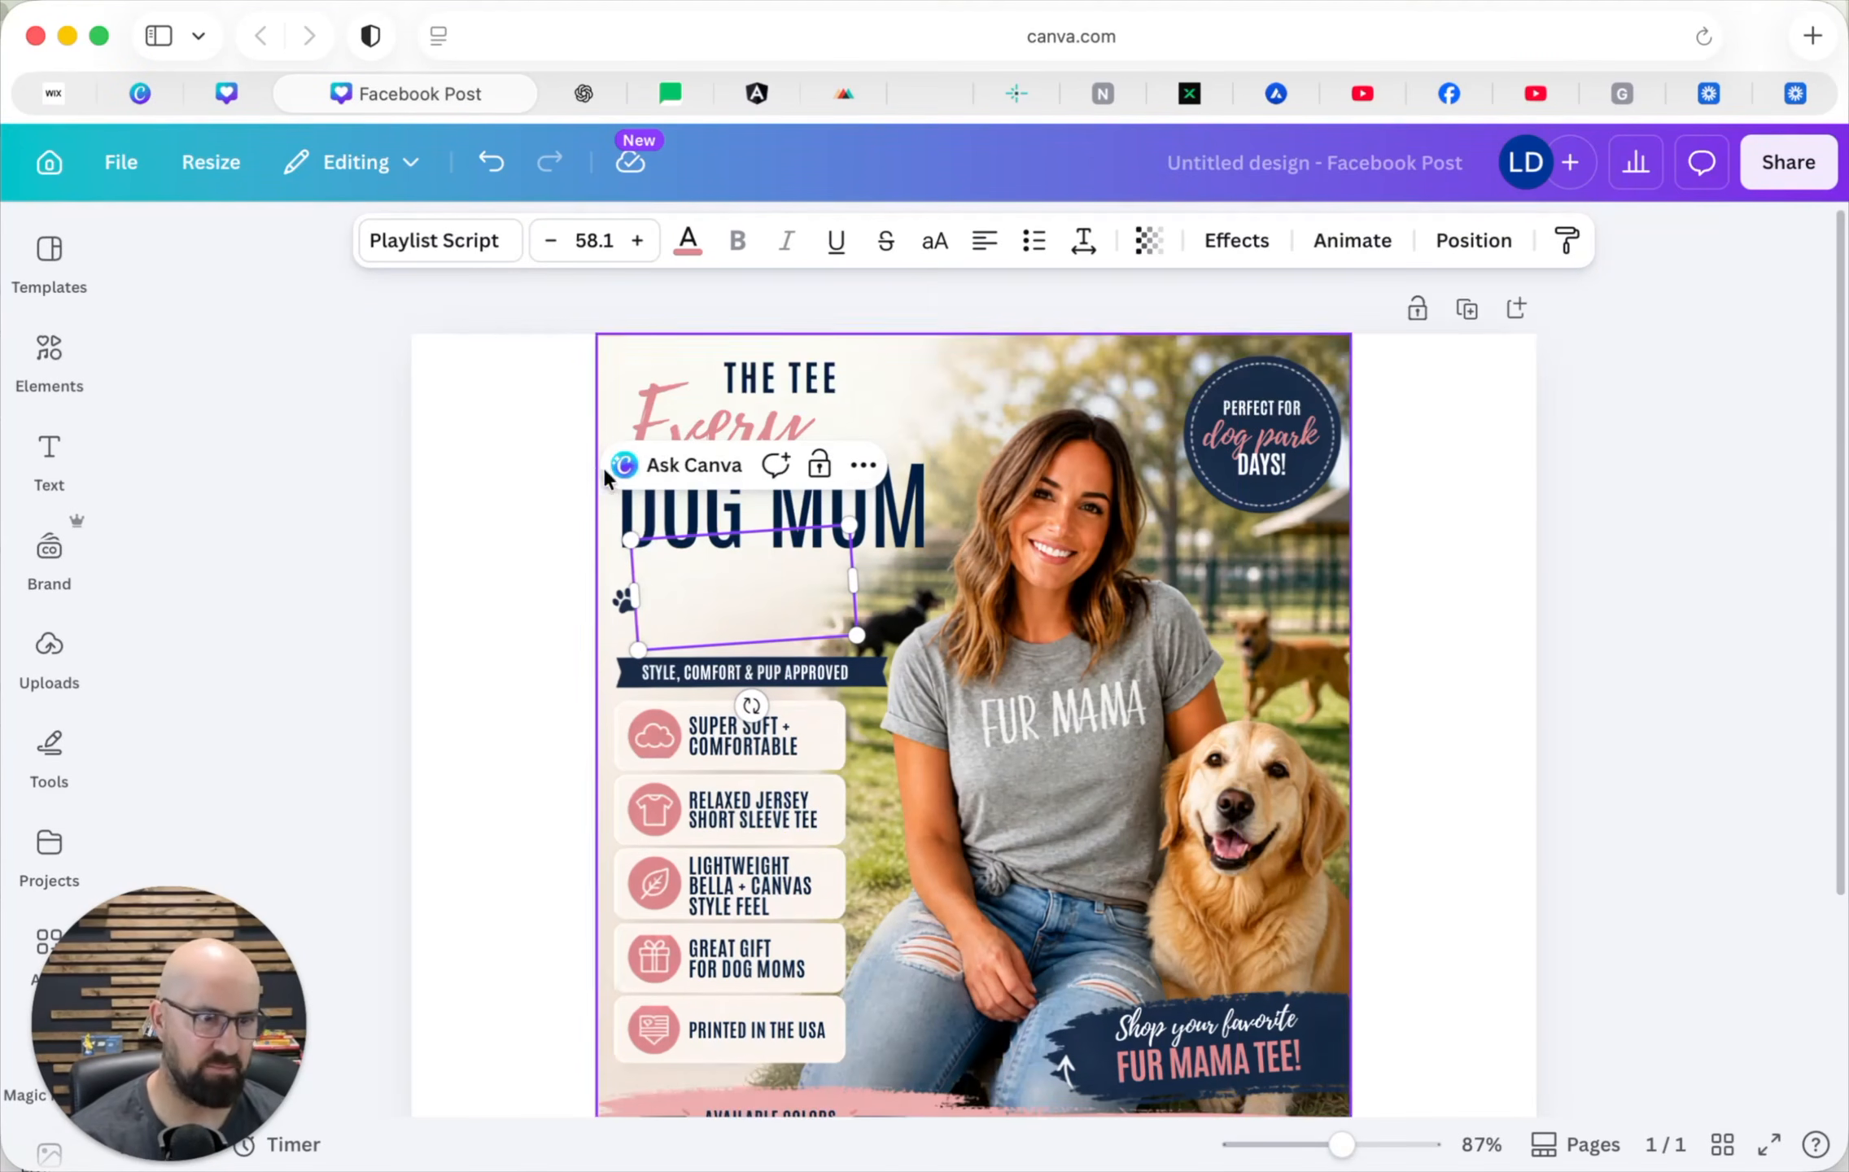
Step: Examine the edited graphic from the headline and dog park badge to the colors, sizes and shipping strip
scroll(914, 676, down, 2)
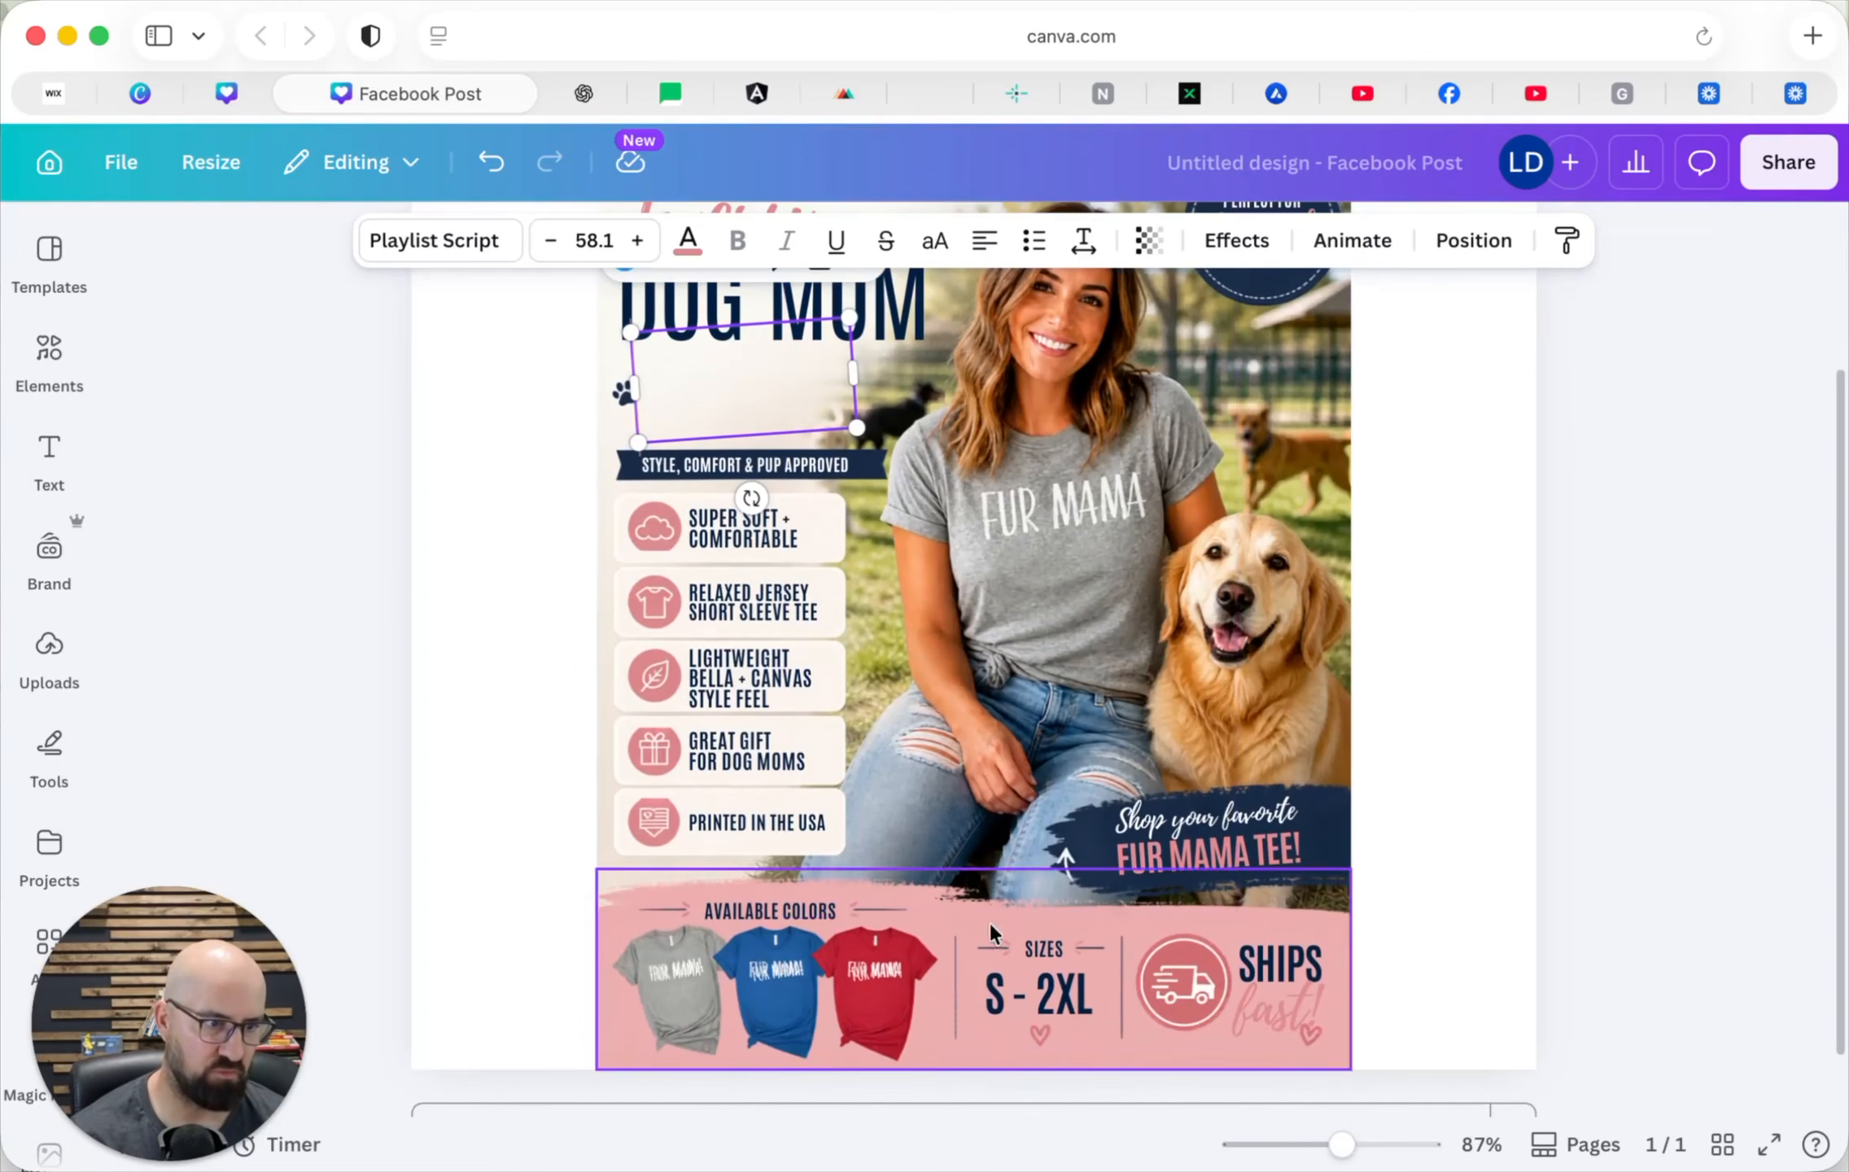
scroll(1139, 887, up, 1)
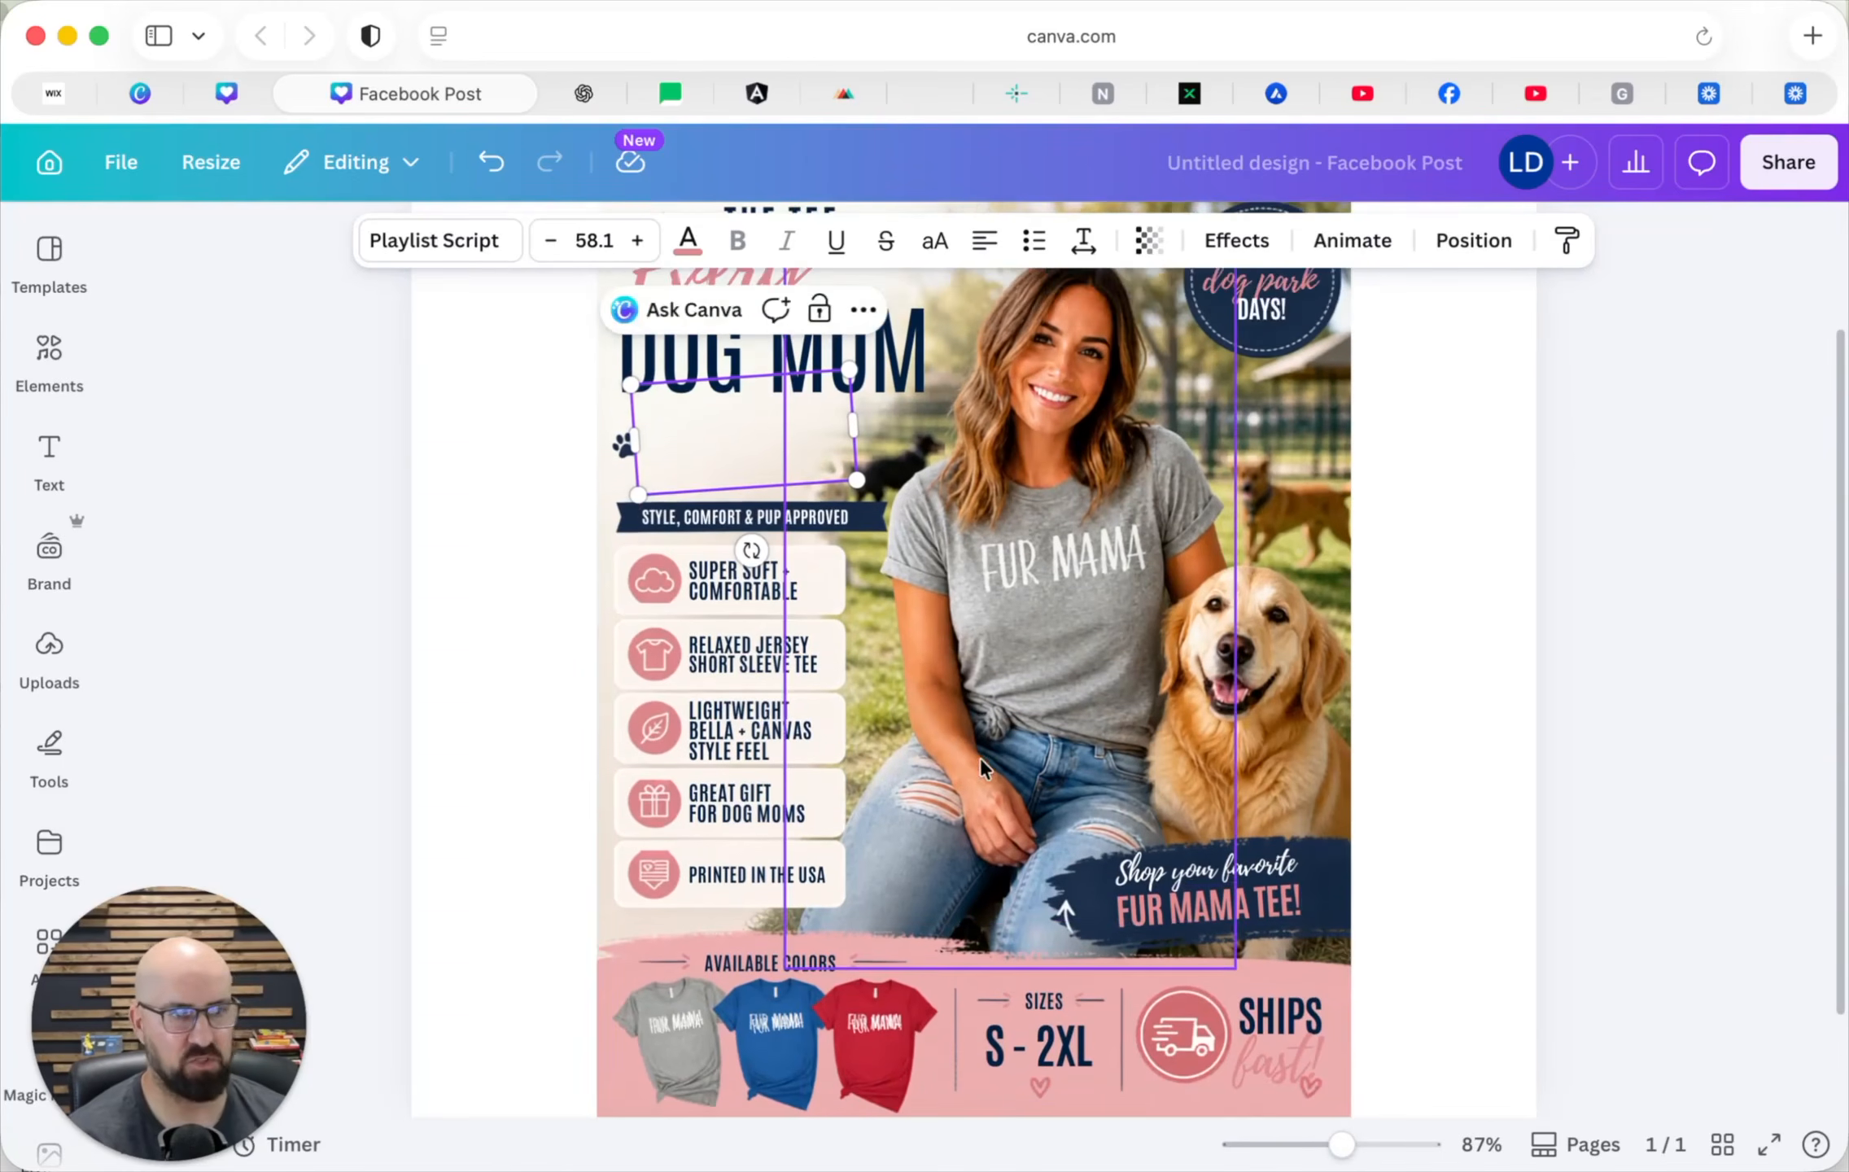
scroll(979, 759, up, 2)
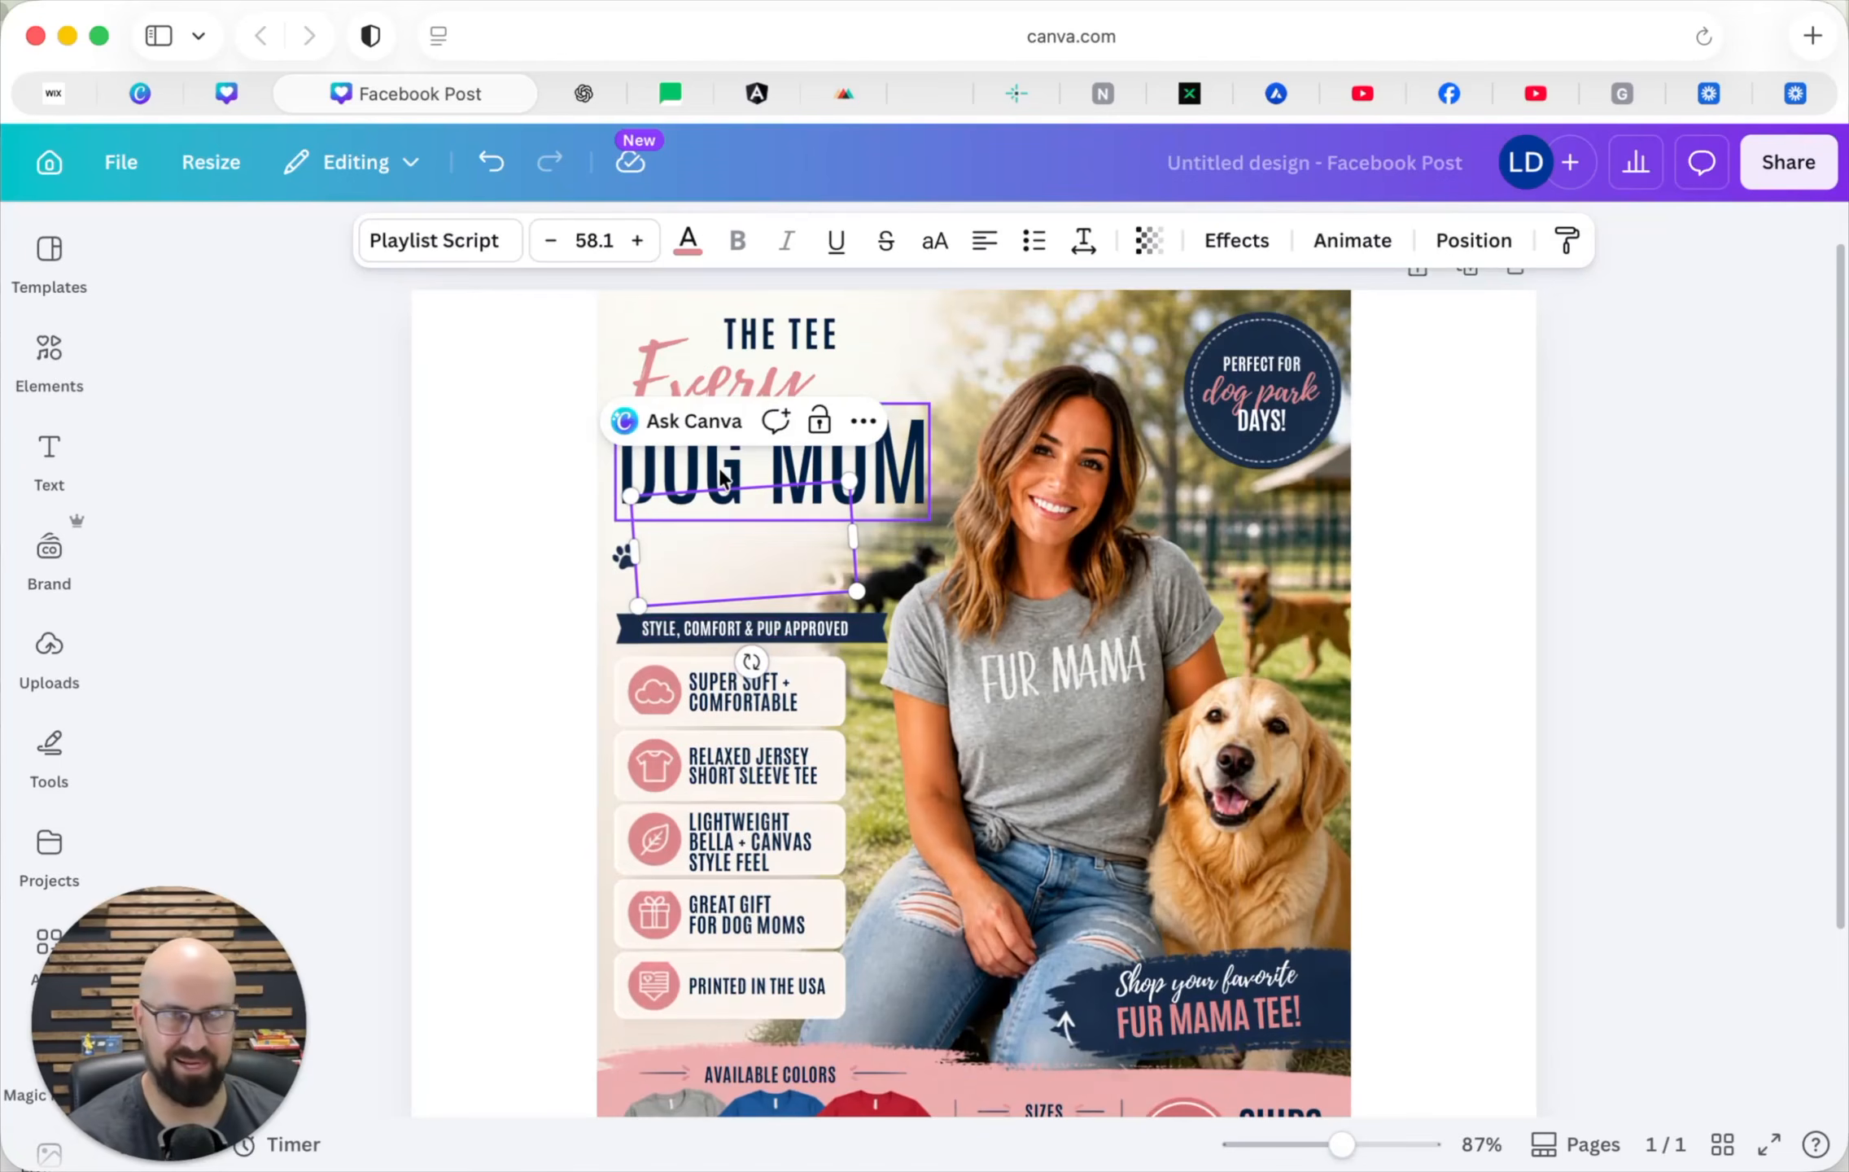
scroll(720, 476, down, 5)
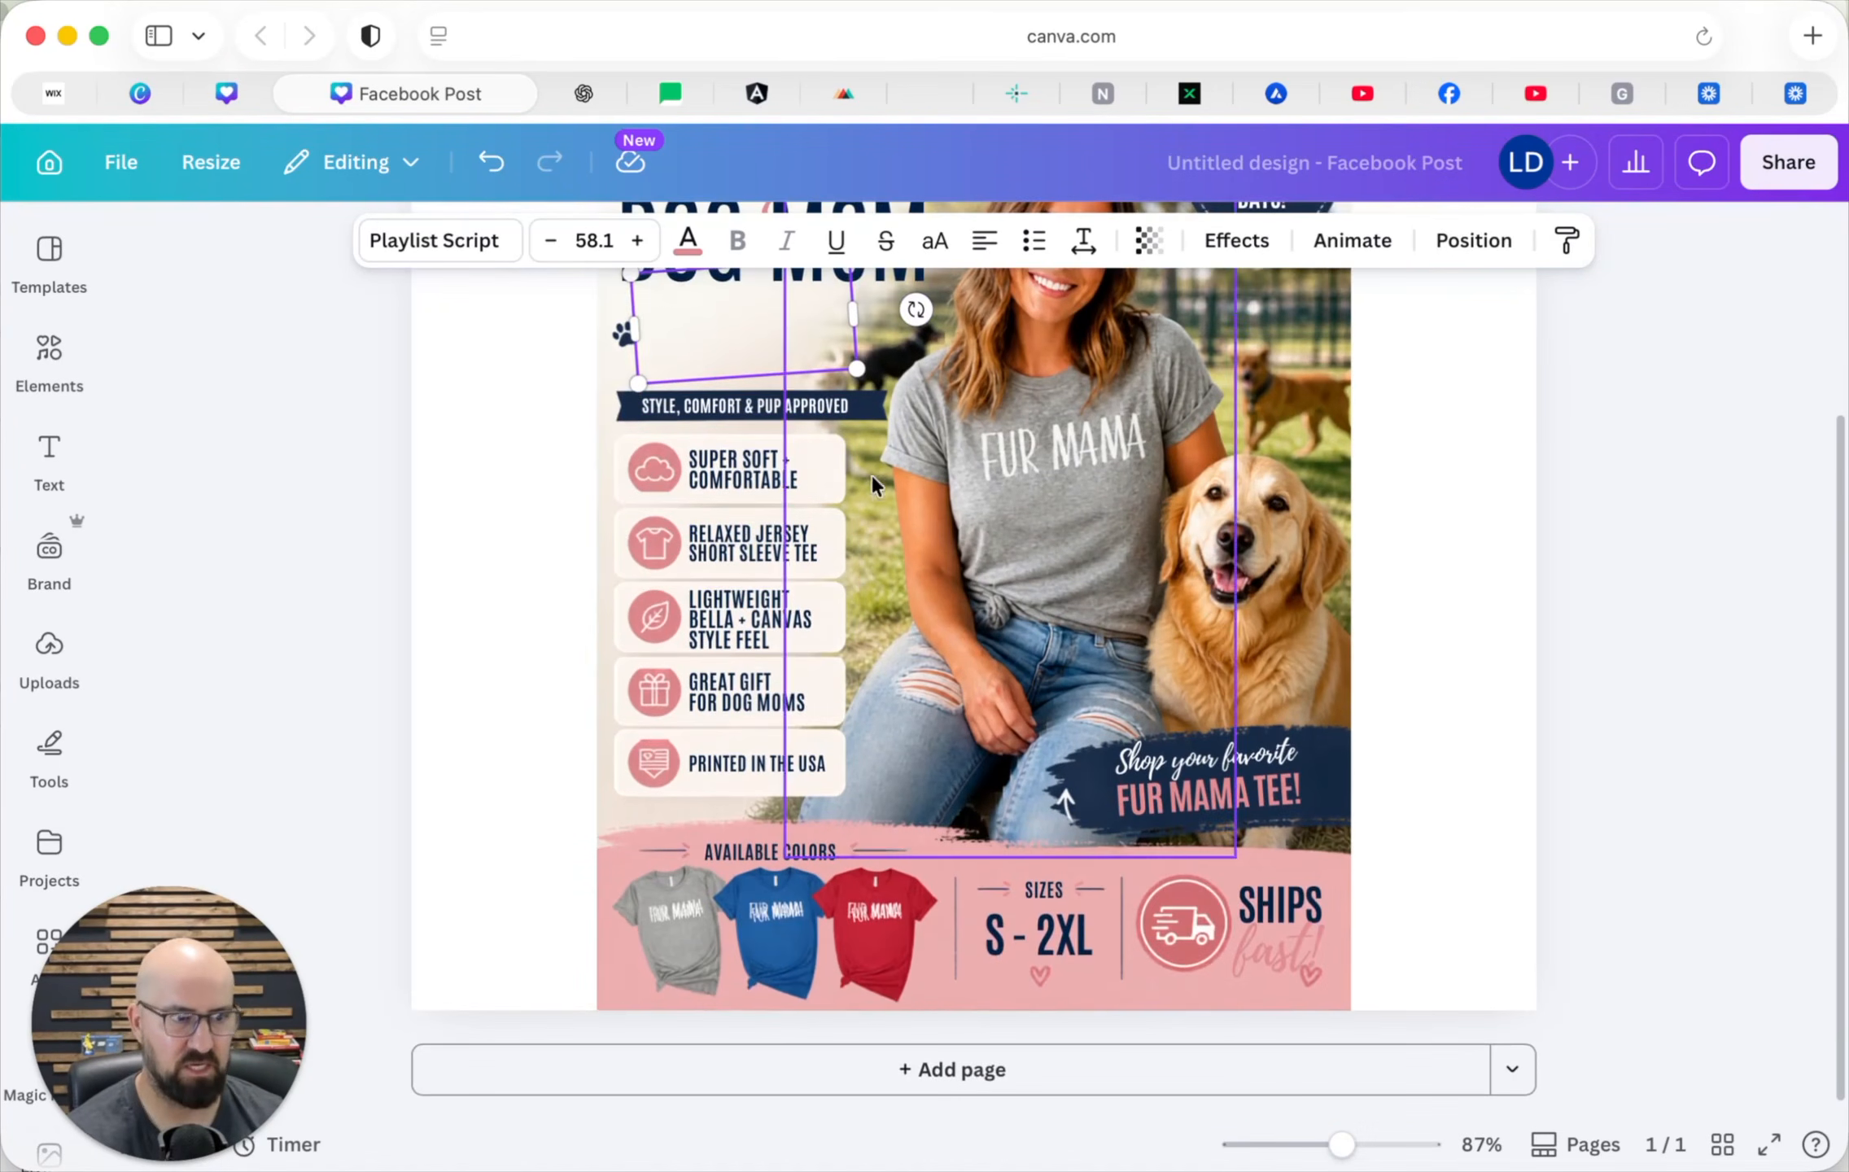
scroll(1131, 953, up, 2)
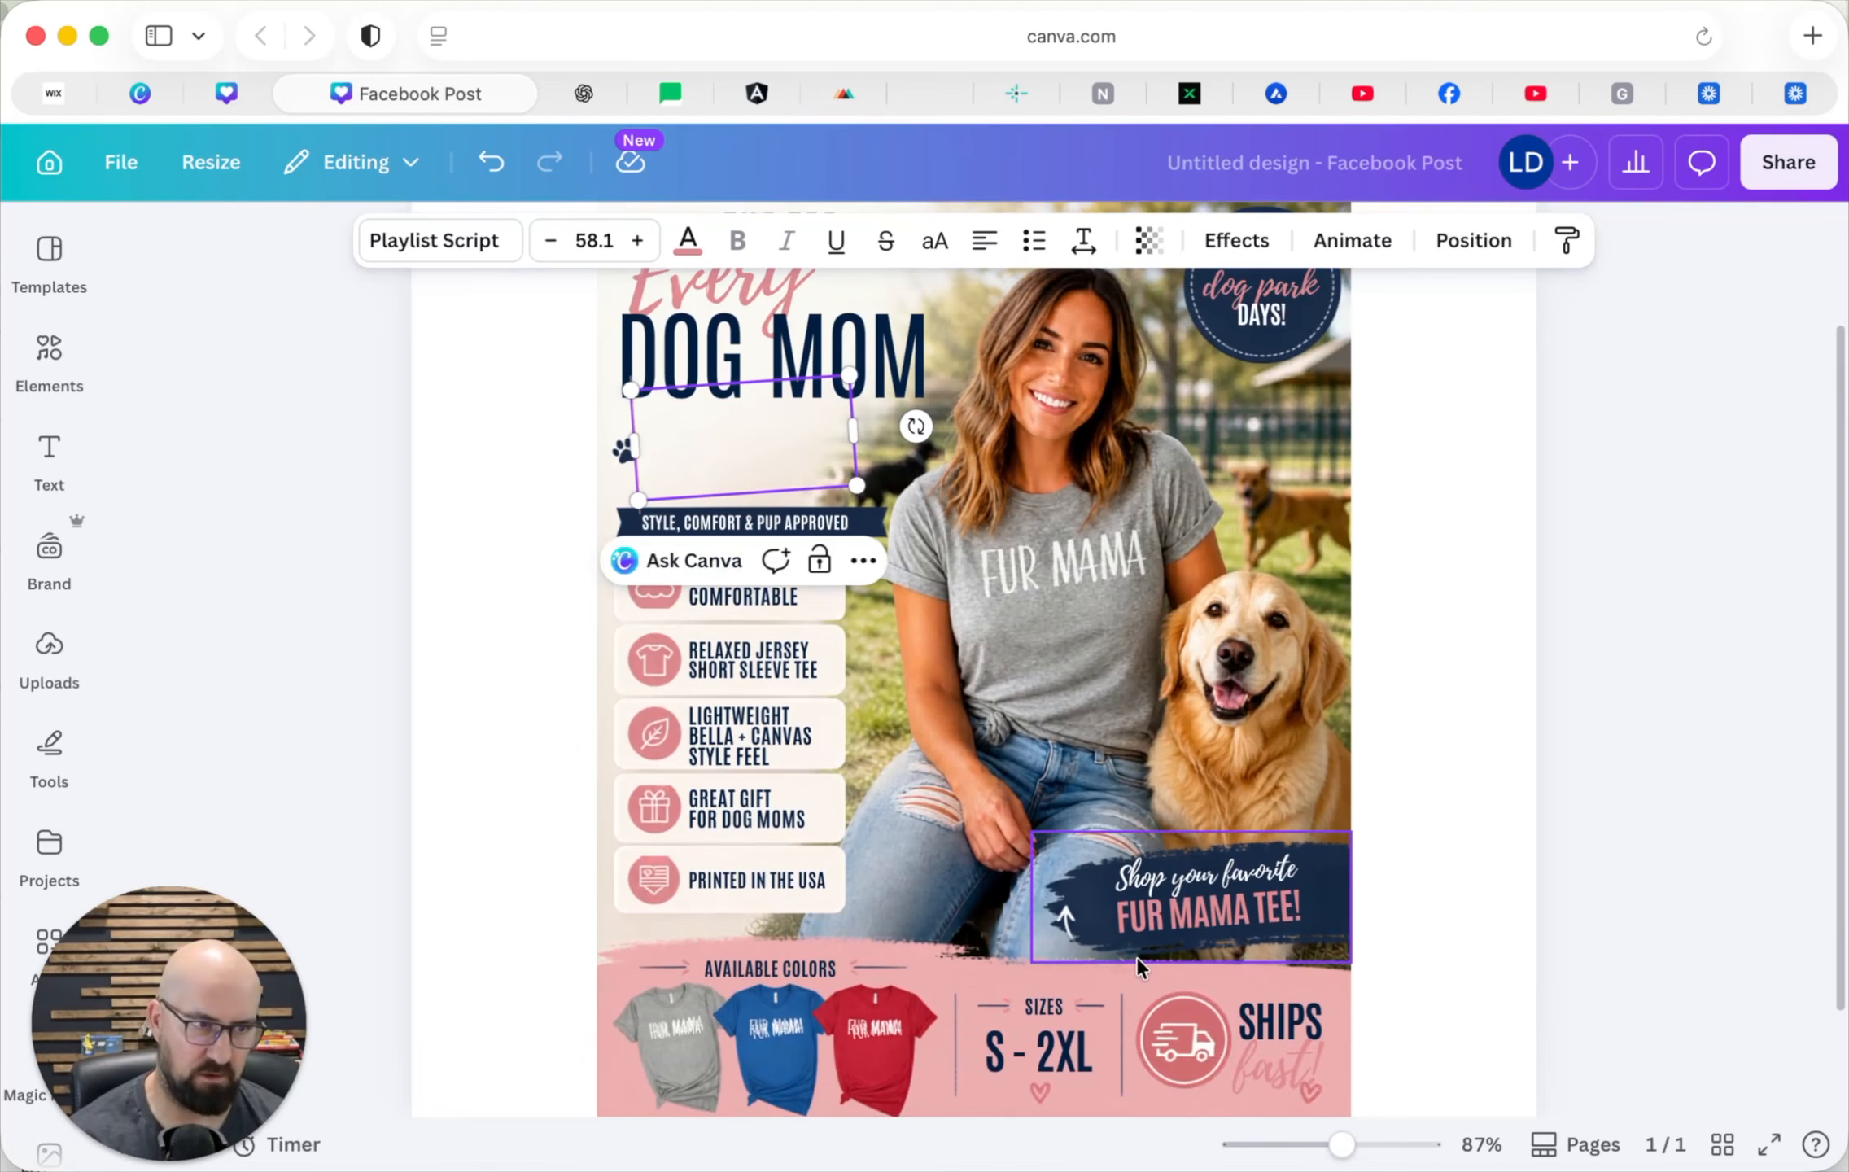
scroll(1097, 744, up, 3)
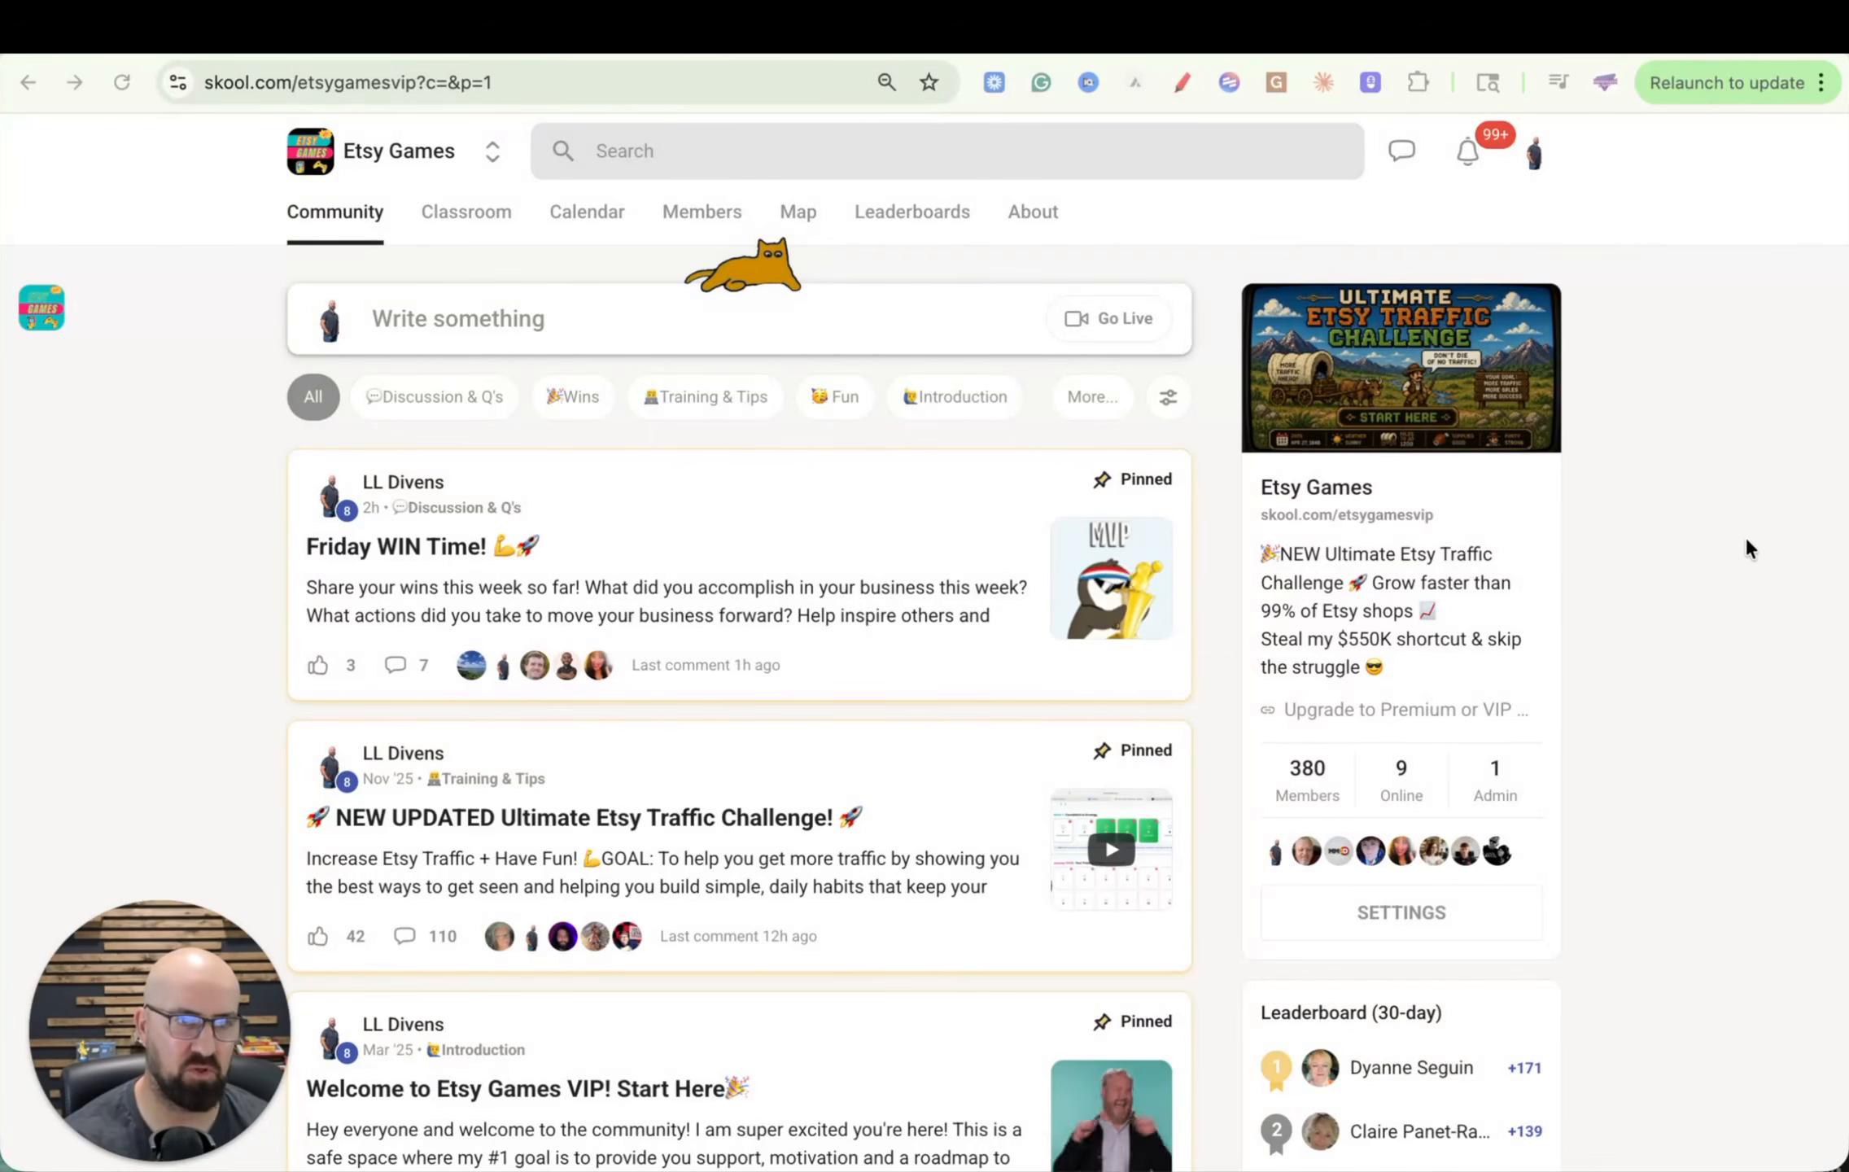
Step: In the Etsy Games community on Skool, skim the post feed and open the classroom course AI Automations For Etsy Sellers
scroll(1227, 744, down, 7)
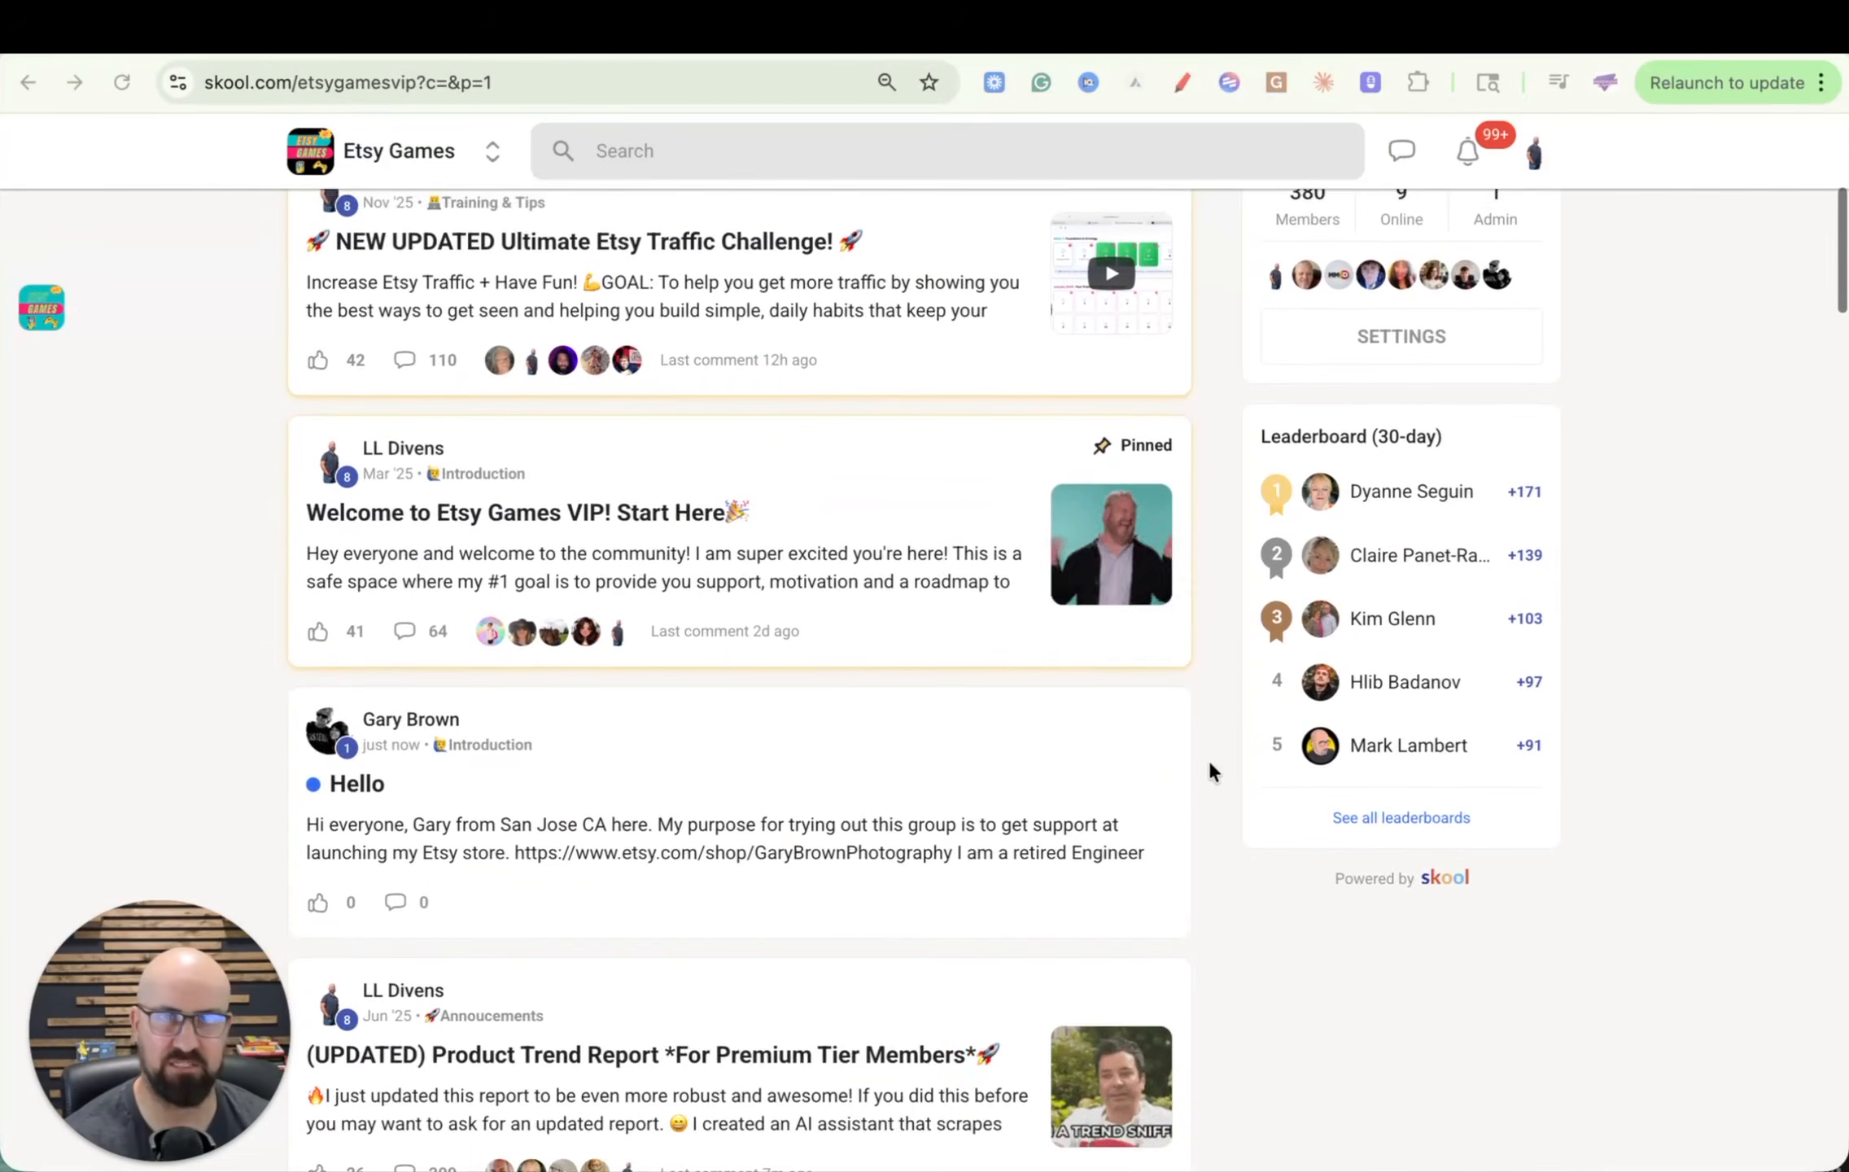
scroll(1209, 760, up, 7)
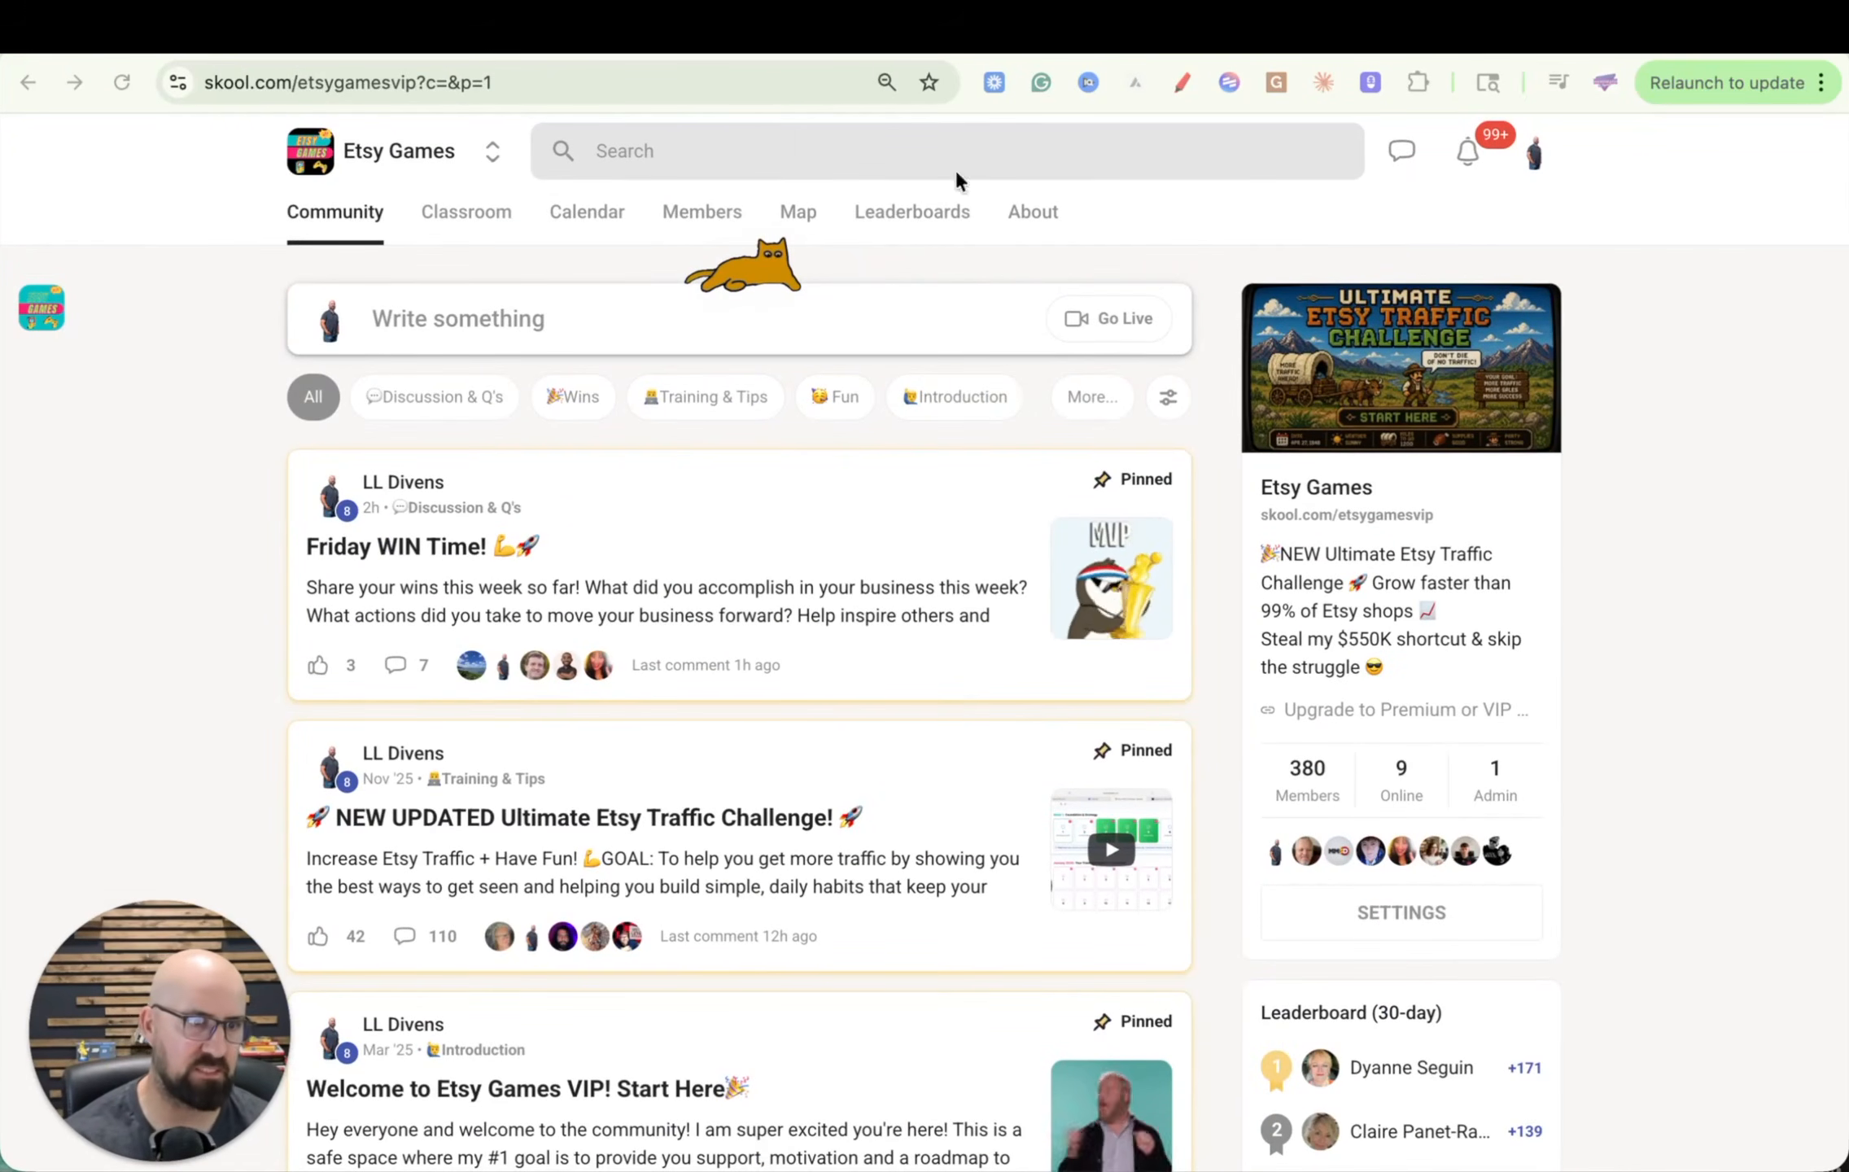
click(468, 222)
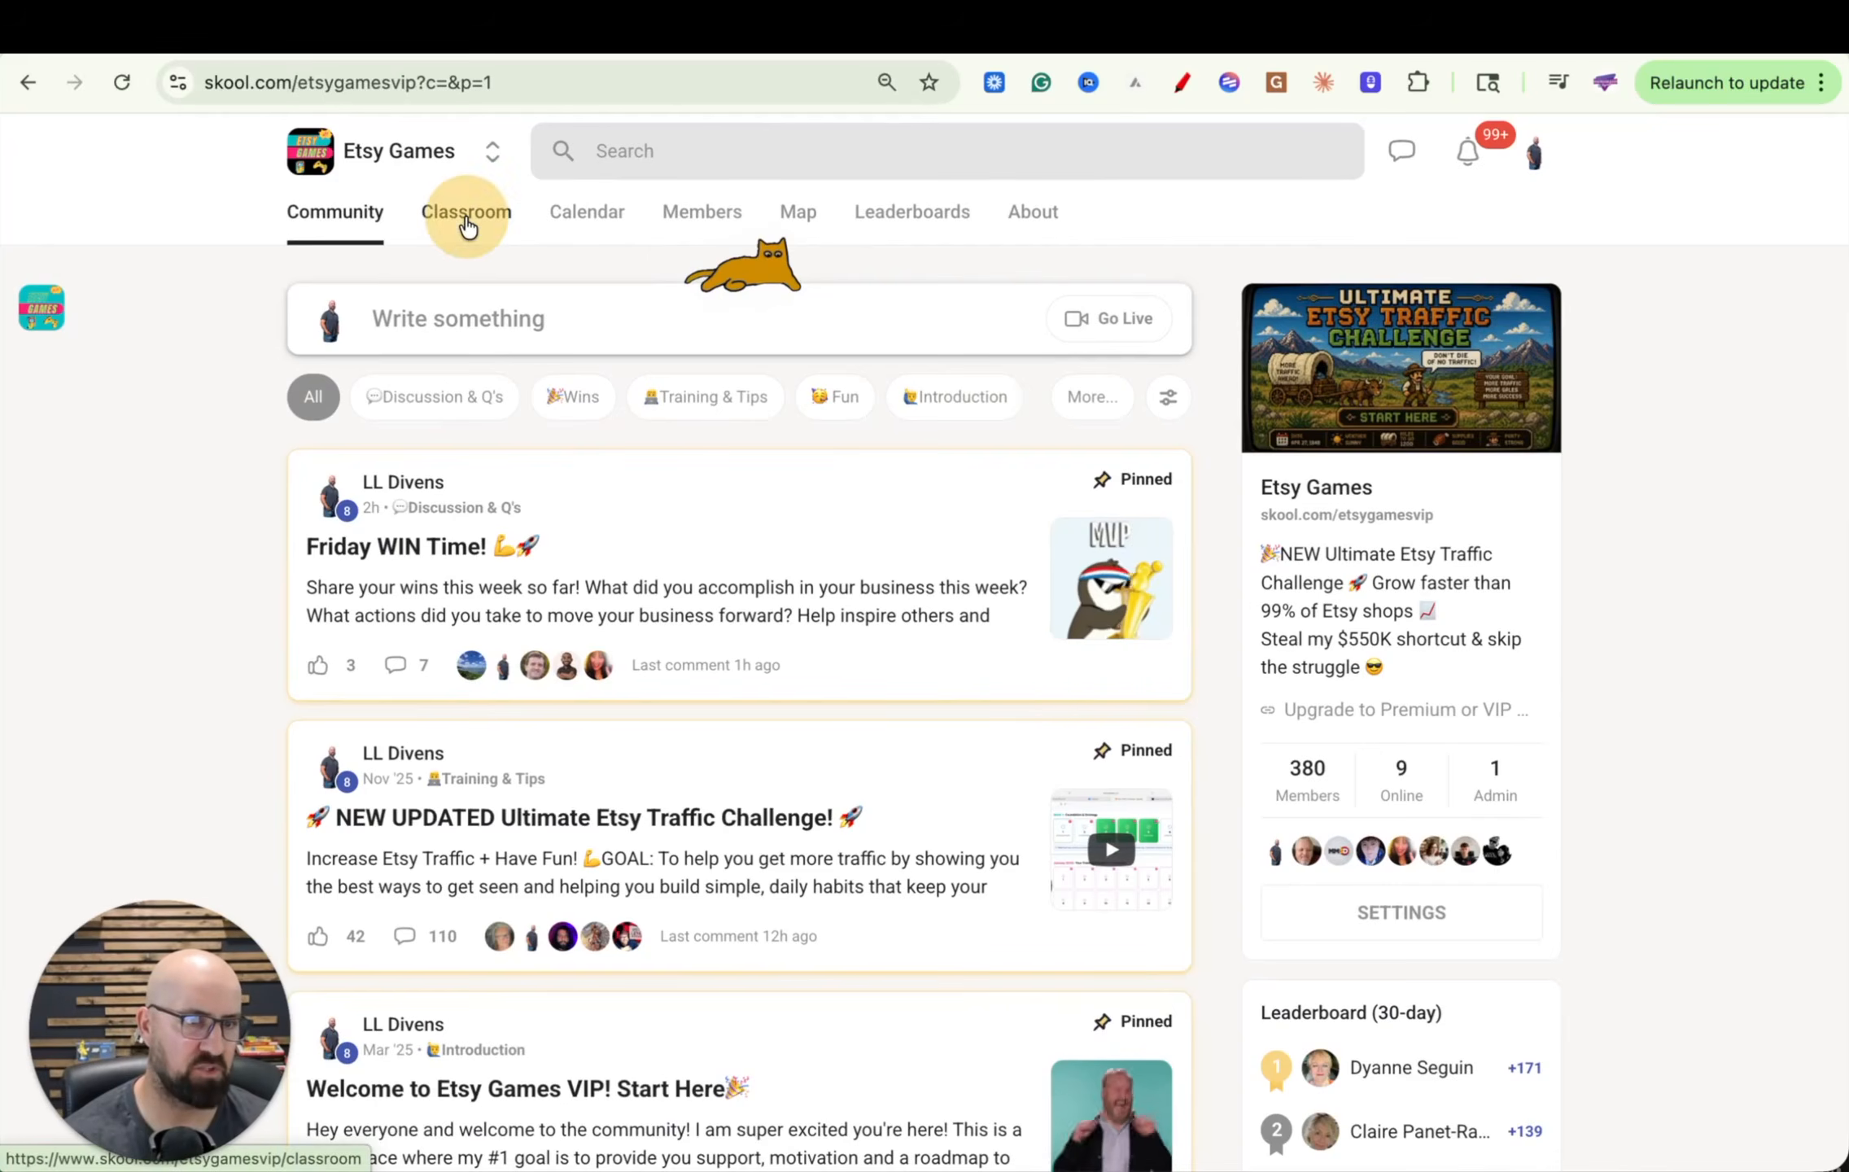
scroll(1102, 640, down, 6)
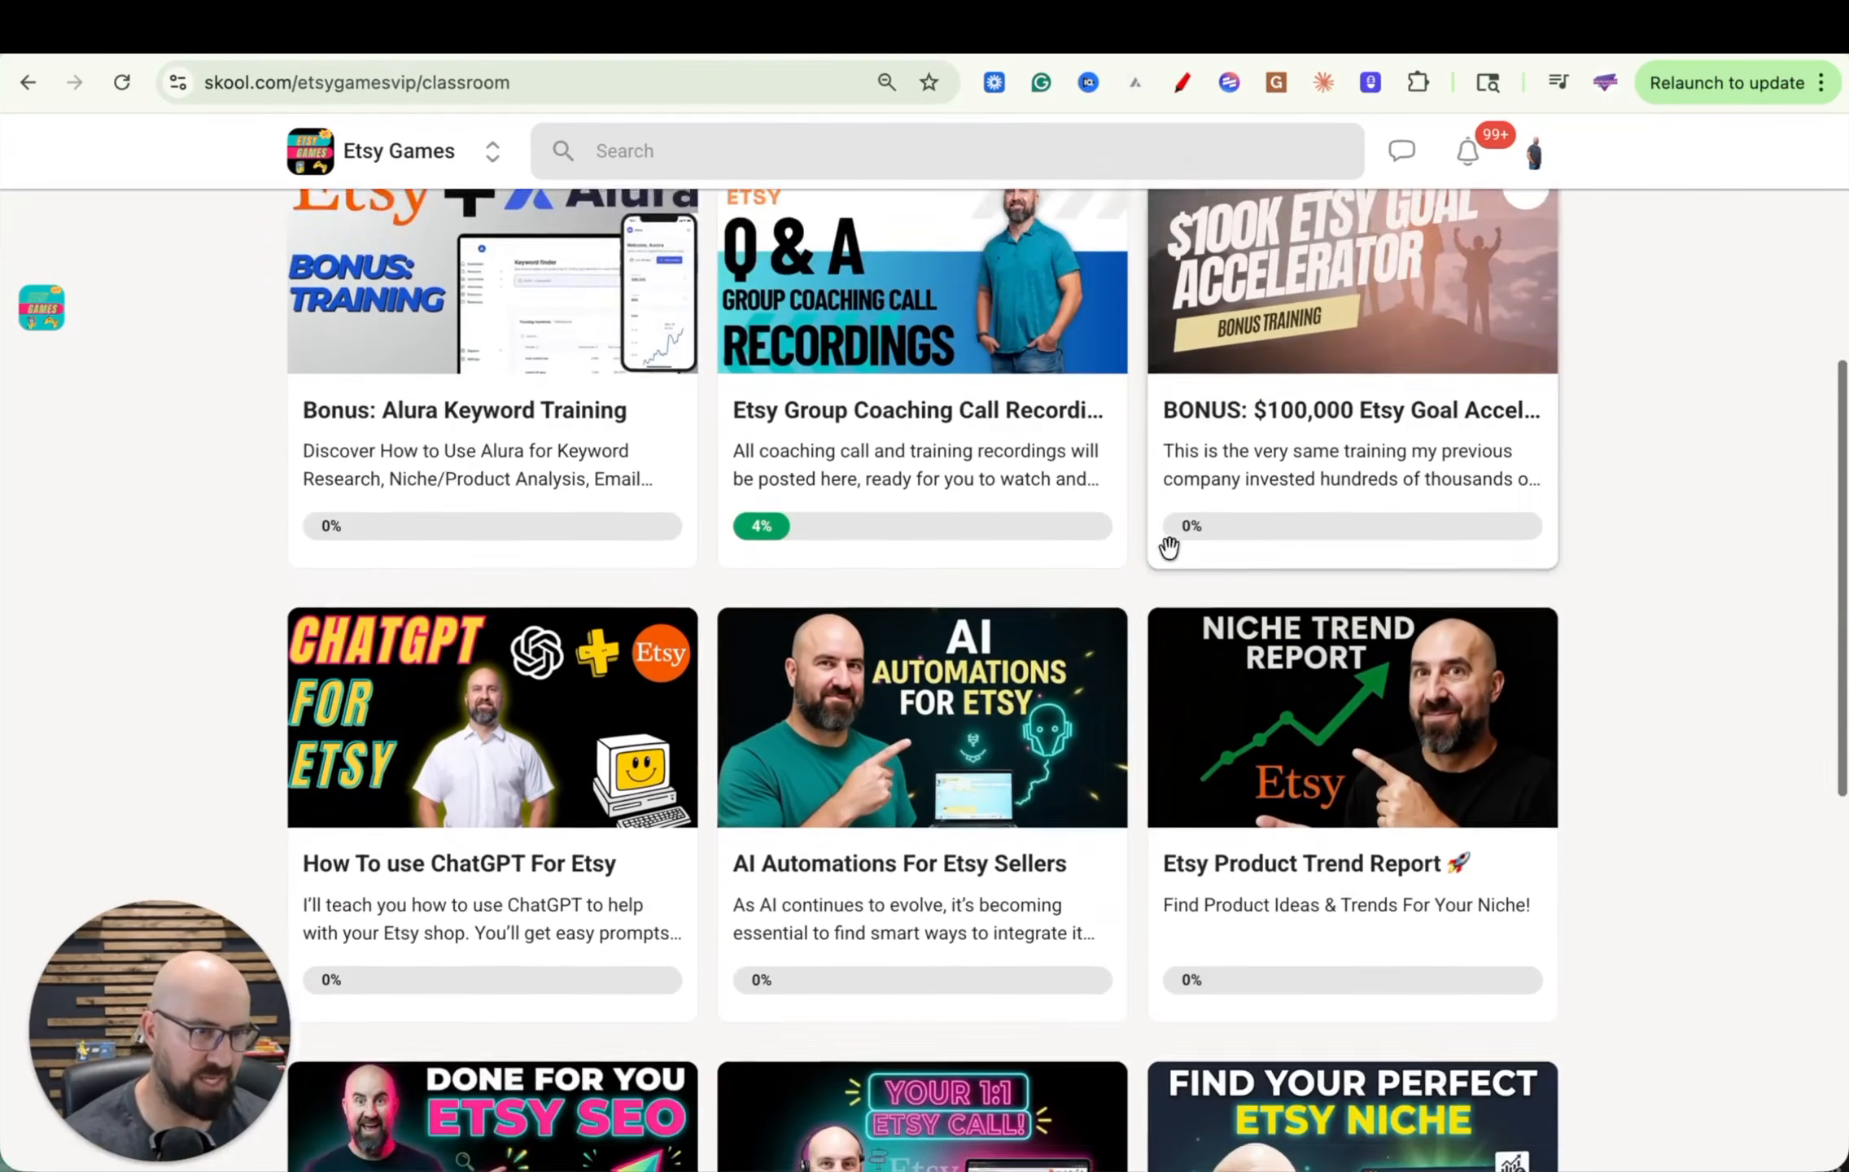
scroll(1168, 547, down, 1)
click(927, 793)
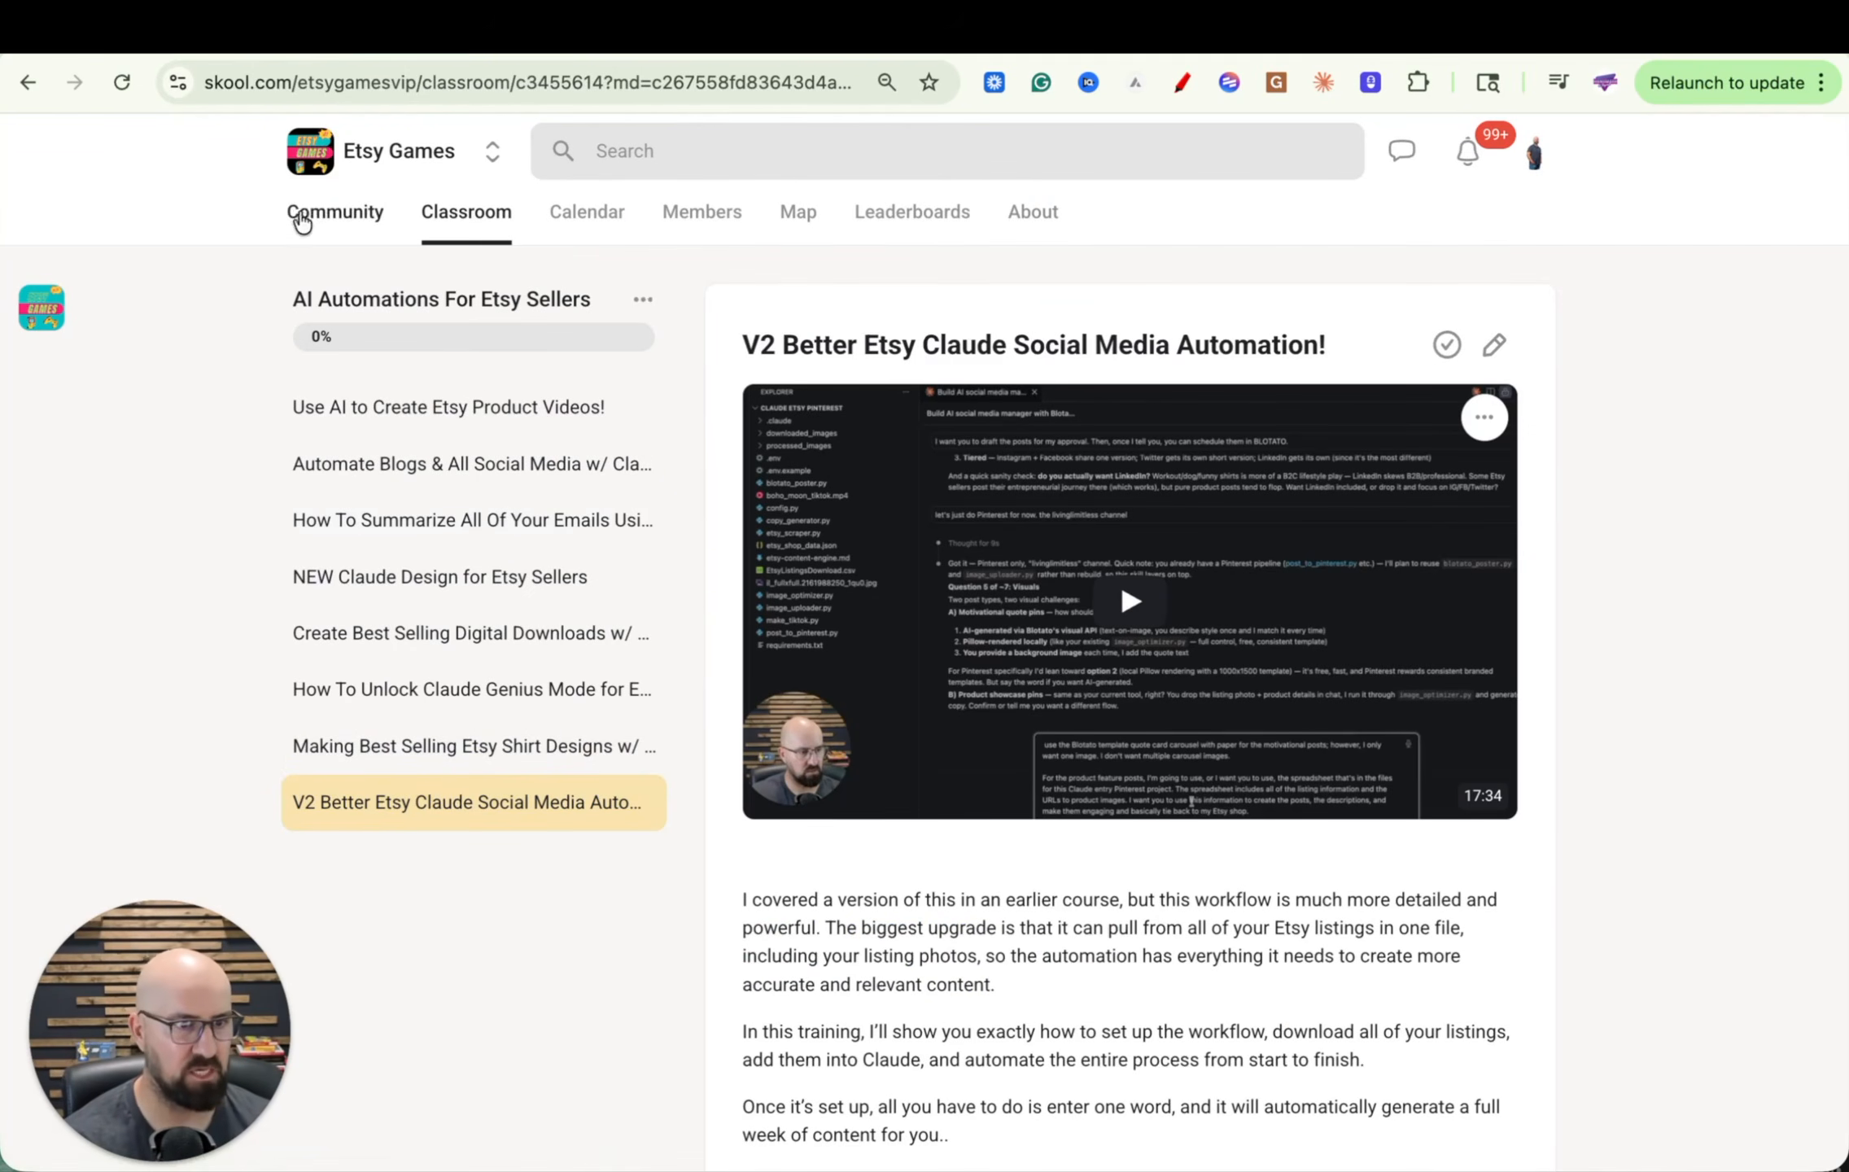
Step: Return to the Etsy Games classroom overview and go back to the community feed
click(454, 231)
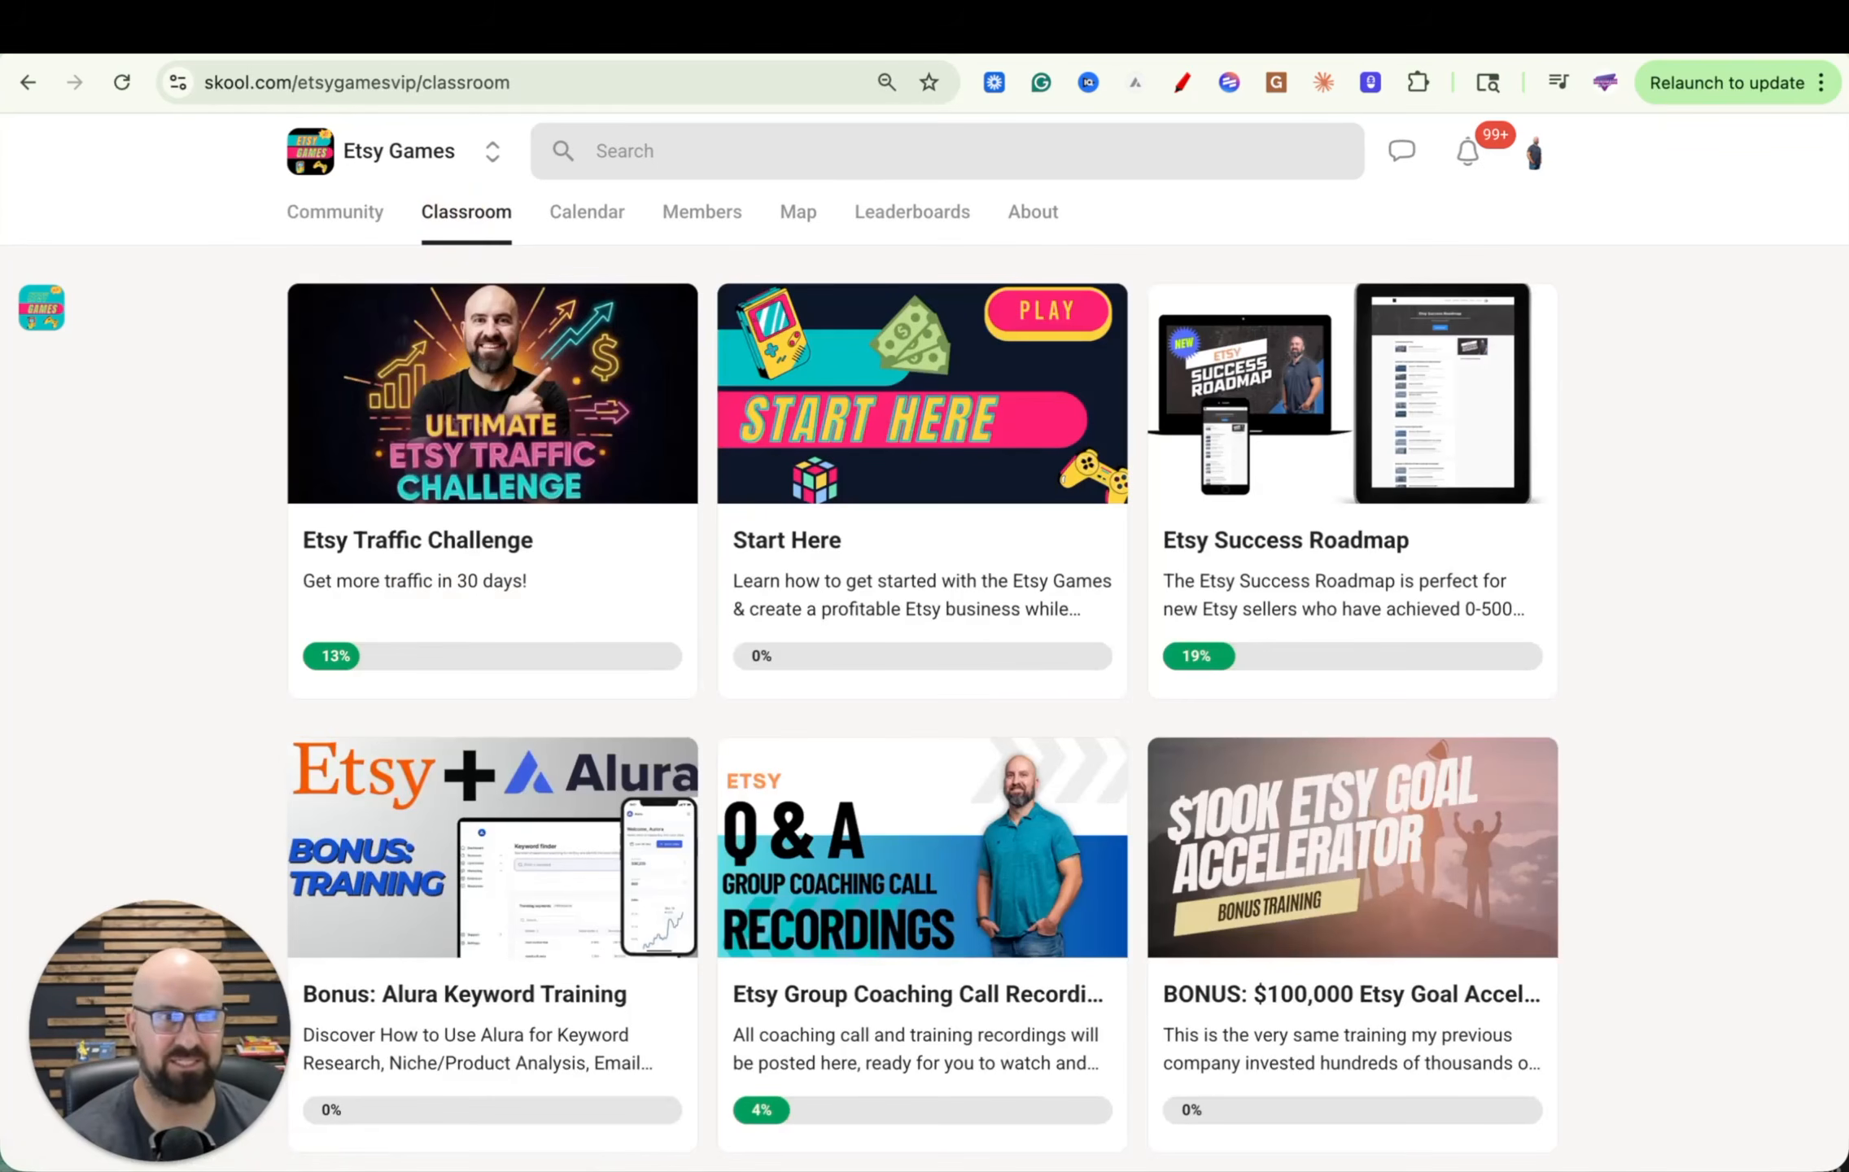
click(343, 218)
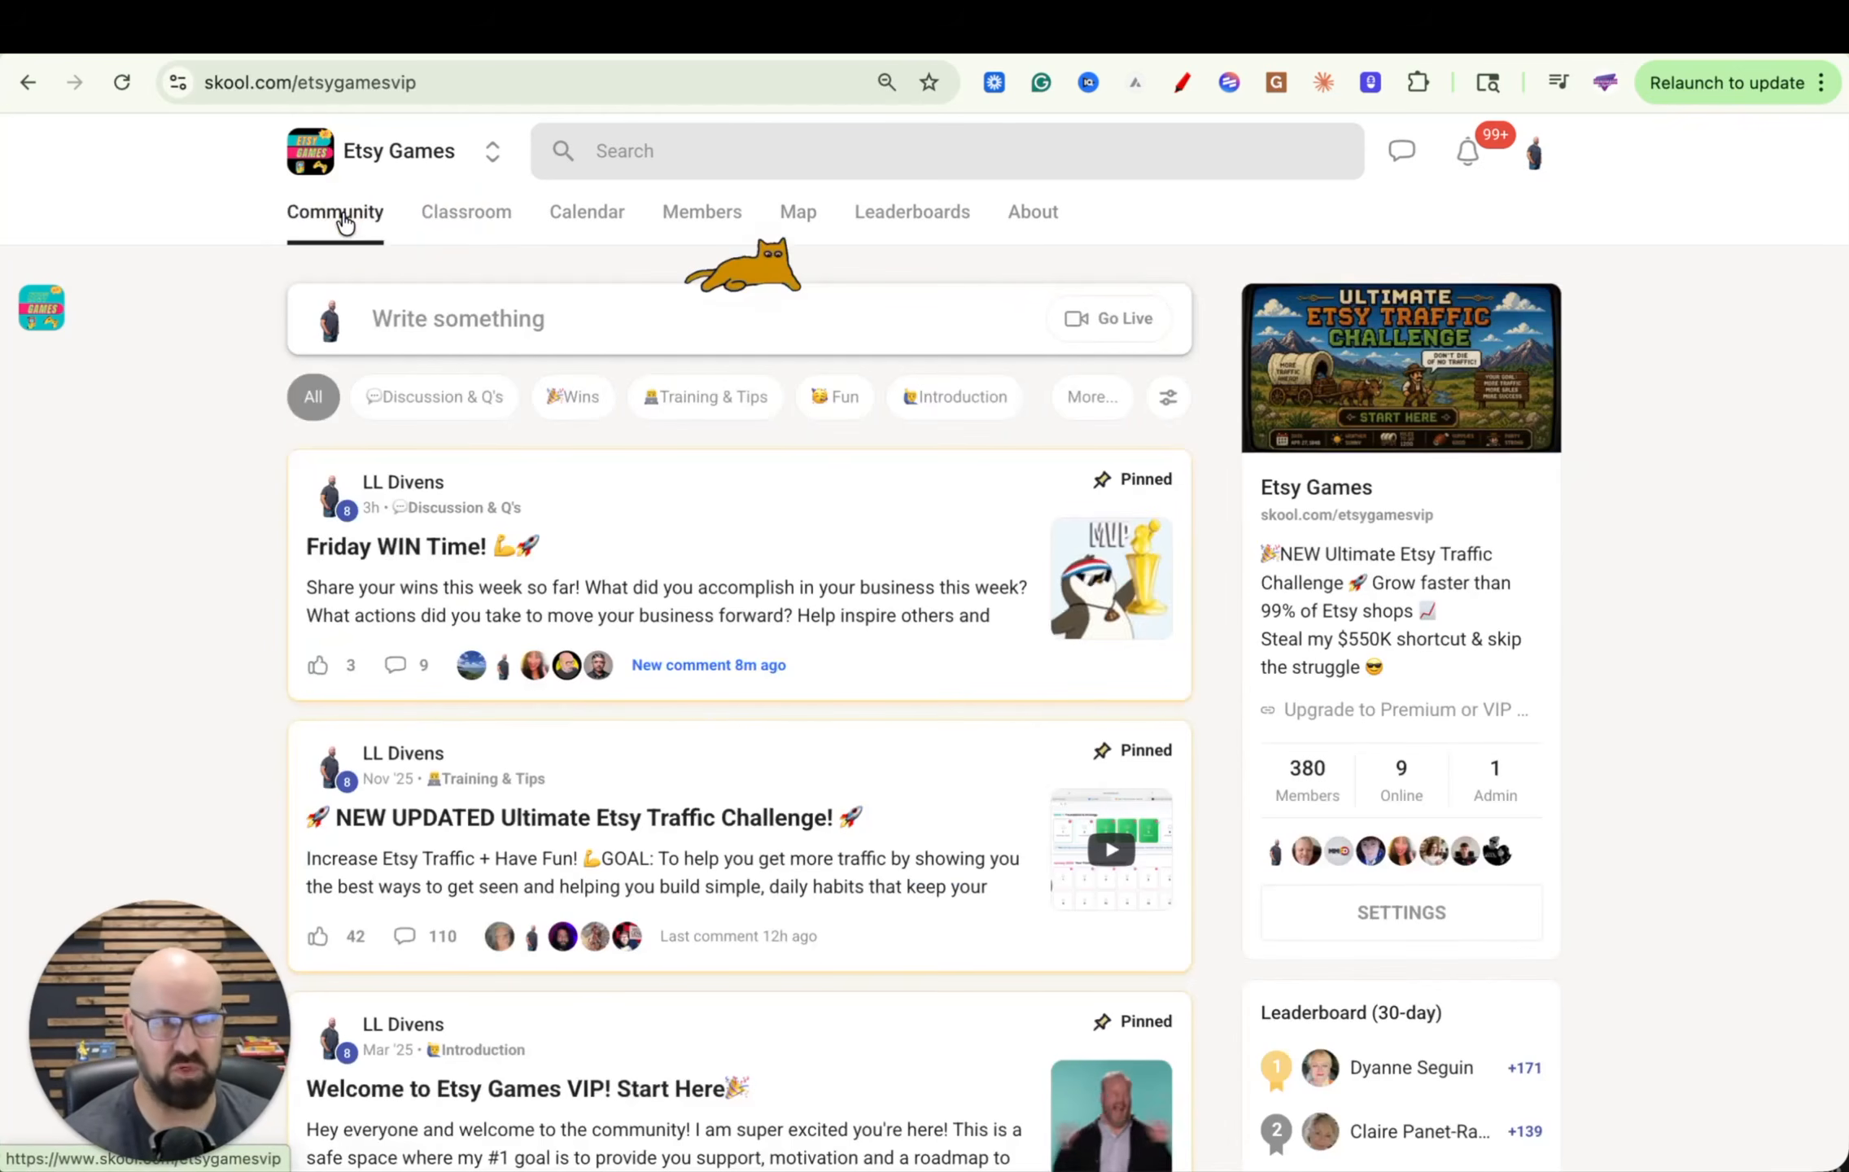